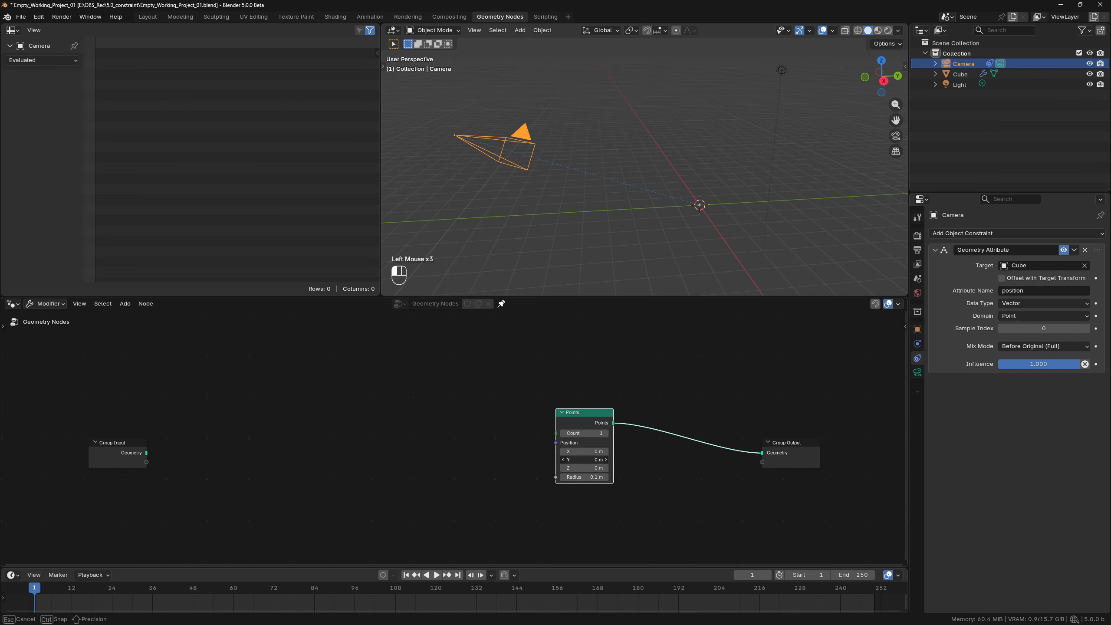
Add a Noise Texture node before the Points node, turn off Normalize, and set it to 1D.
key(shift+a)
text(noise)
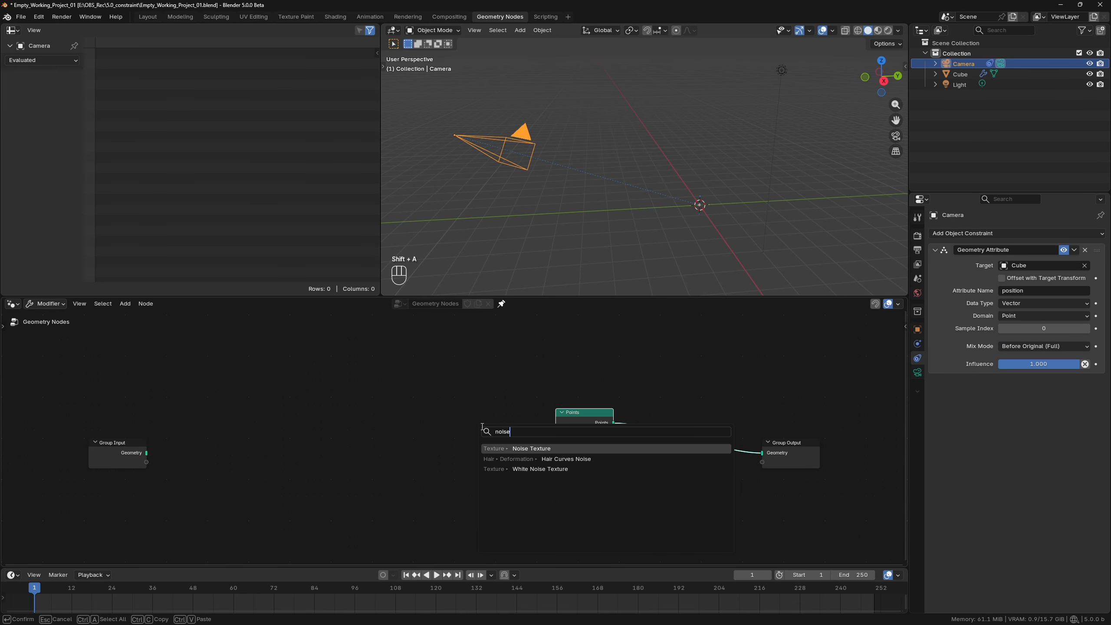
key(Return)
click(436, 430)
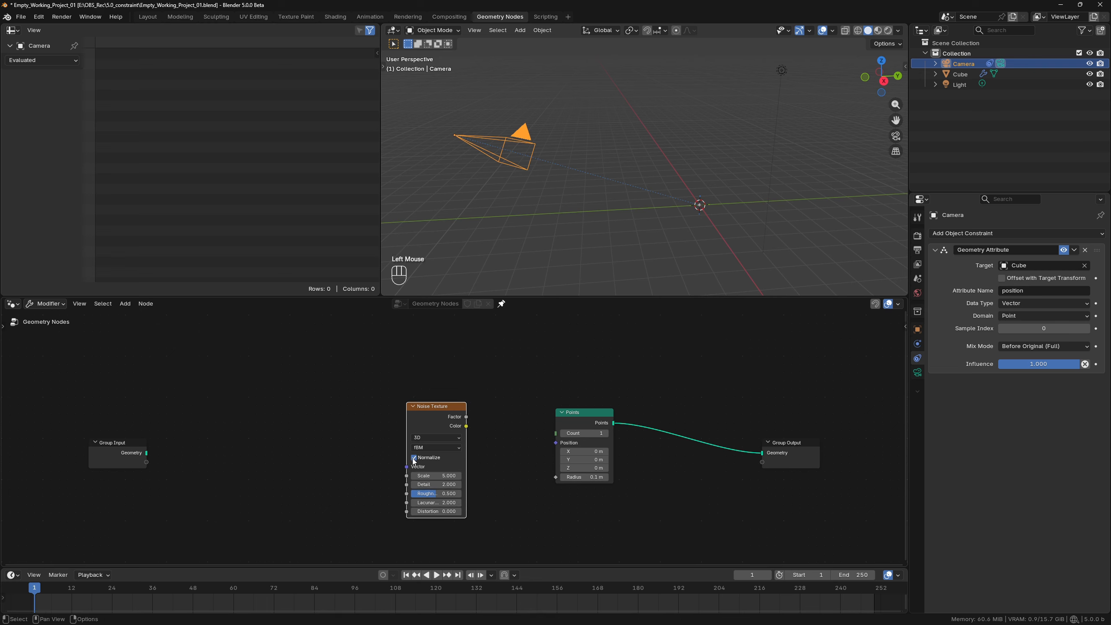
click(414, 457)
click(437, 437)
click(430, 467)
Set the noise Detail to 0 and drive its W input with Seconds from a new Scene Time node.
drag(442, 485, 326, 438)
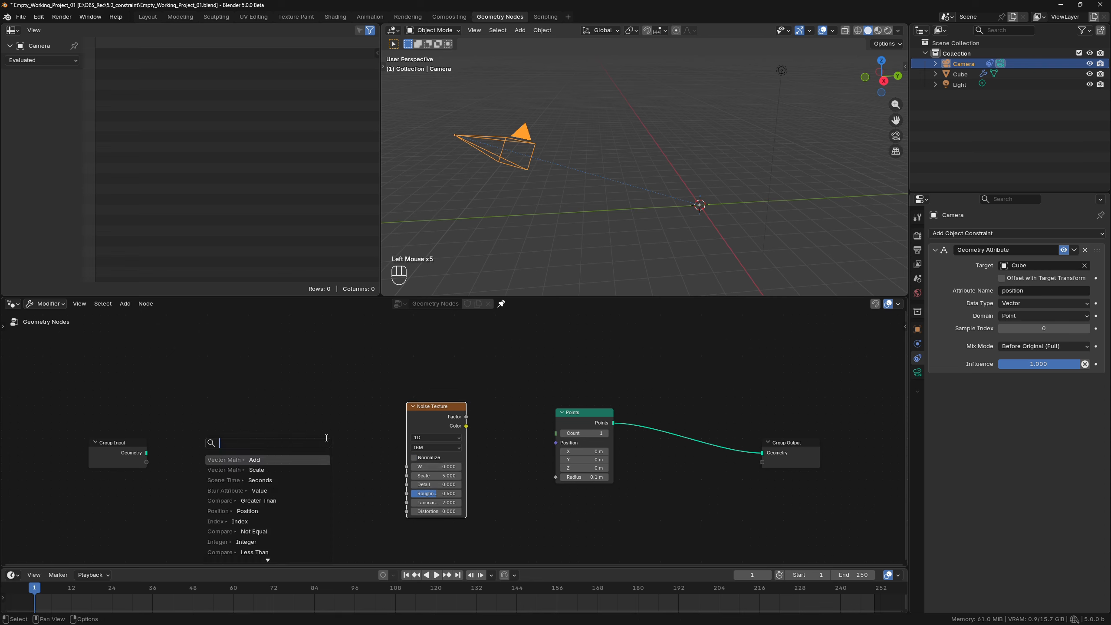
text(sct)
key(Return)
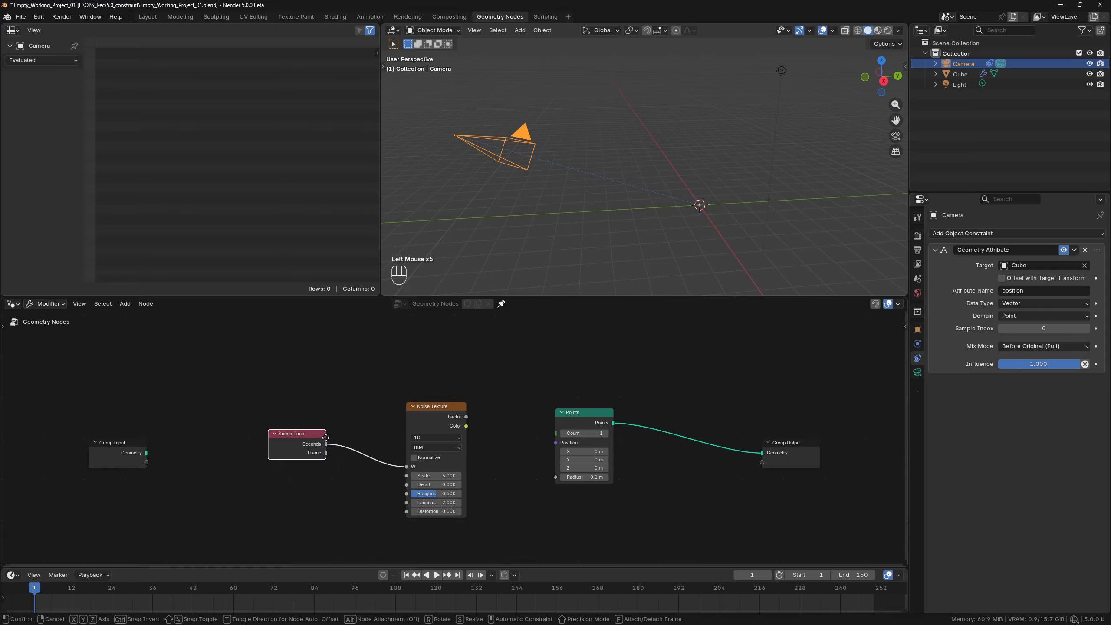
click(326, 438)
Connect the noise Color to the Points Position through a vector Scale node set to 0.5, and play the animation.
drag(448, 416, 407, 414)
drag(426, 424, 556, 443)
text(sca)
click(501, 448)
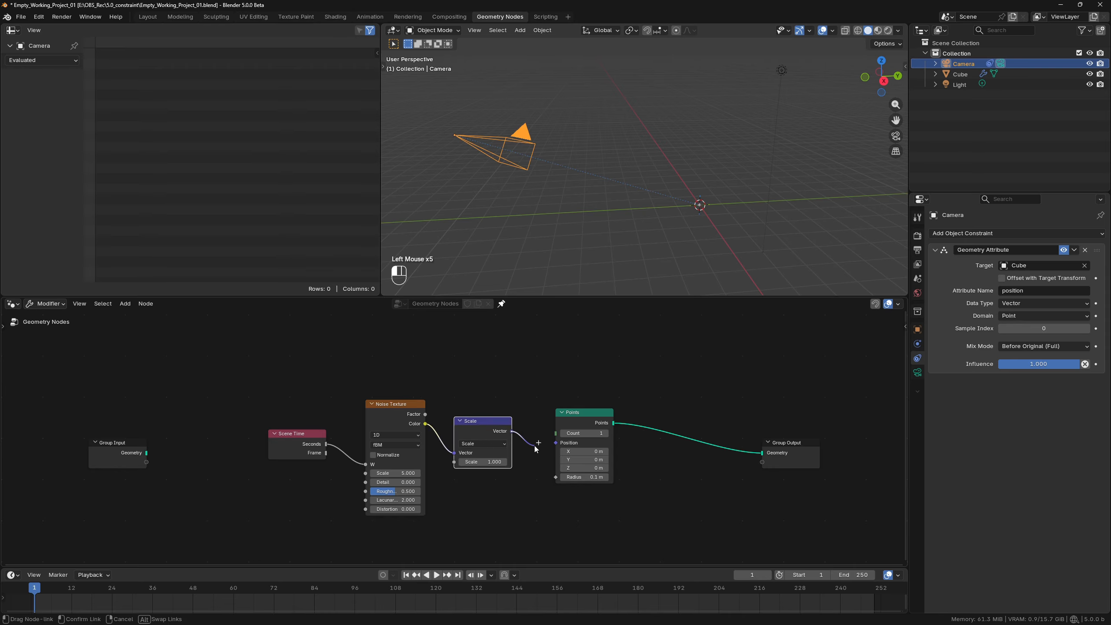
click(487, 462)
text(.5)
key(Return)
key(space)
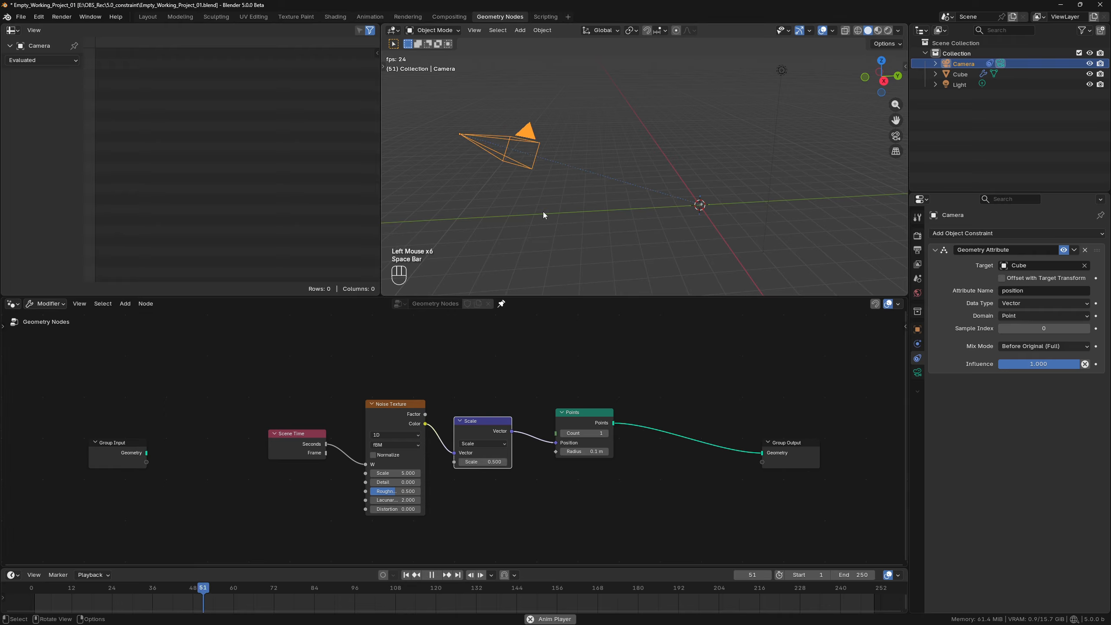
key(space)
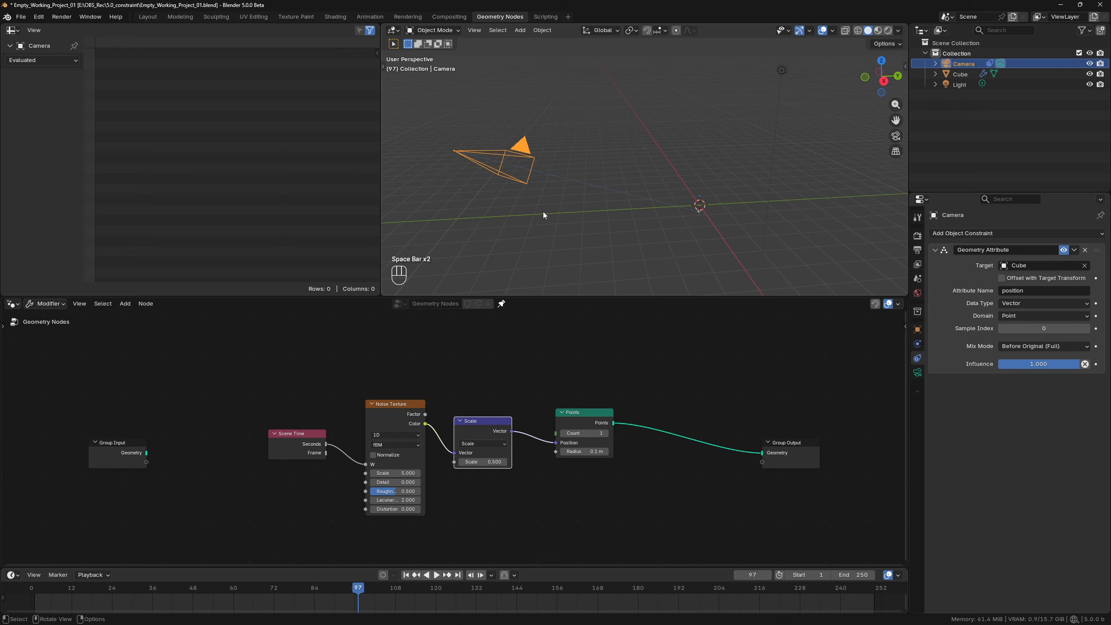
Switch the vector Scale node to Multiply with its Z value at 1, and play the animation.
click(483, 444)
click(482, 480)
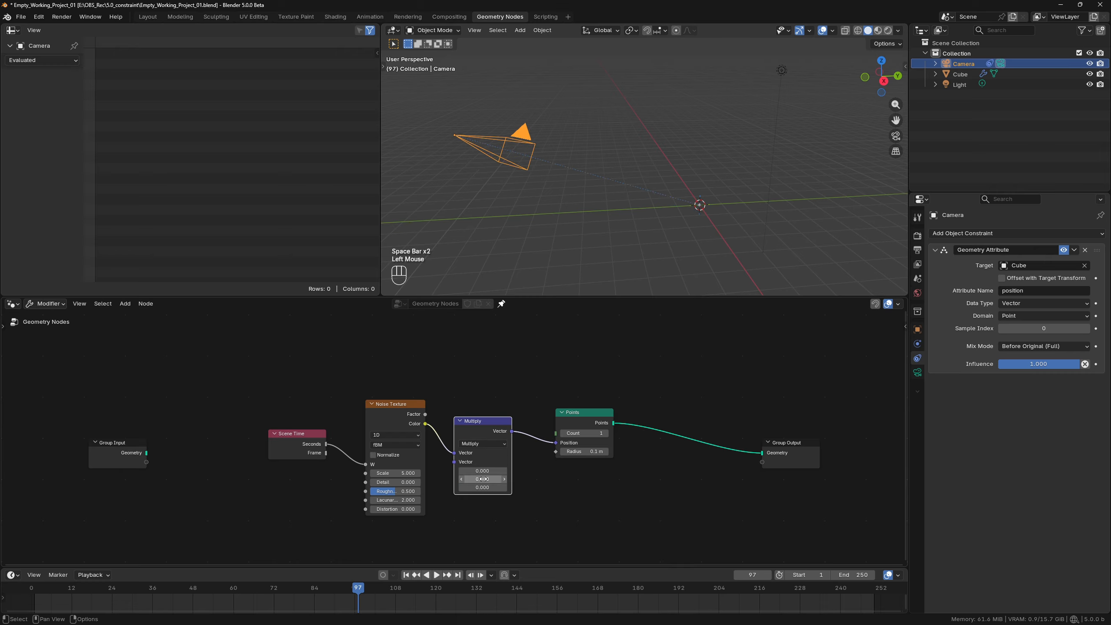
double_click(481, 487)
text(1)
key(Return)
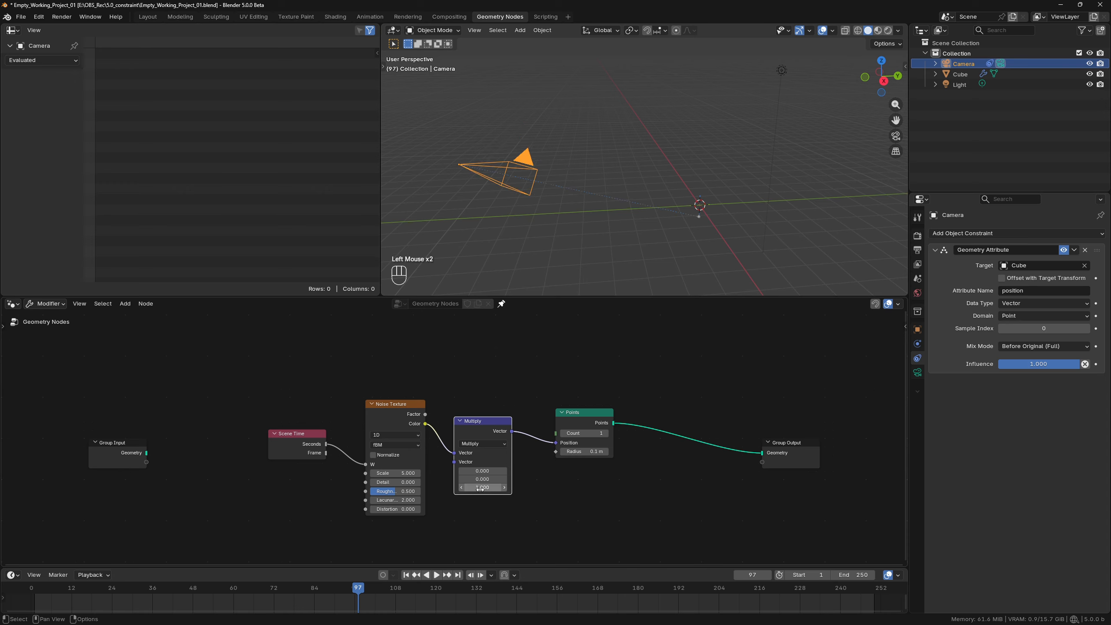
key(space)
key(space)
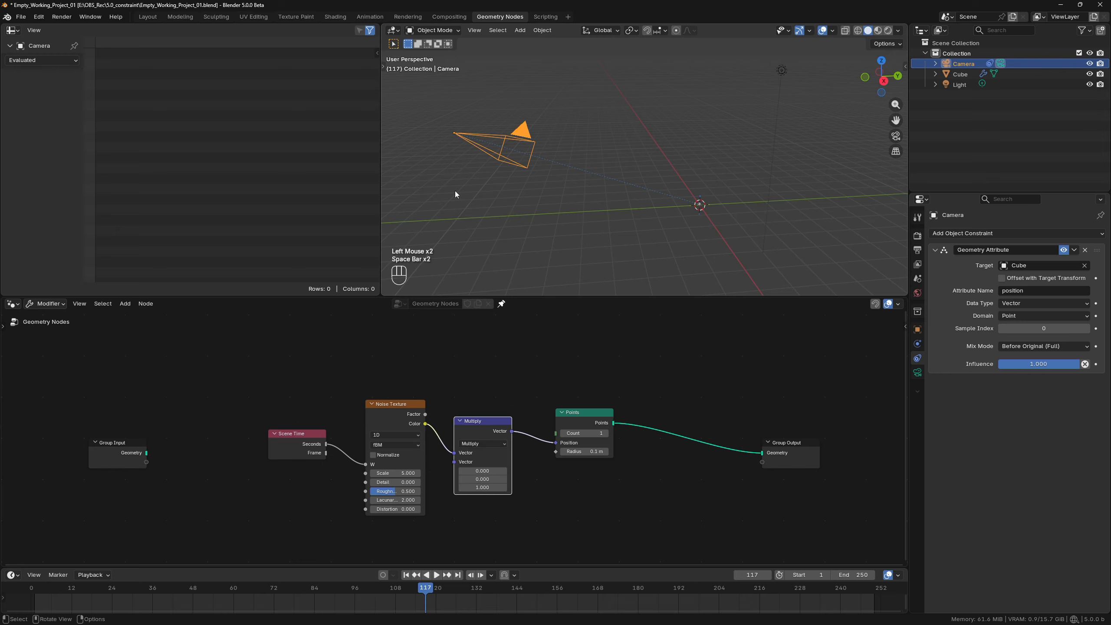
key(space)
key(space)
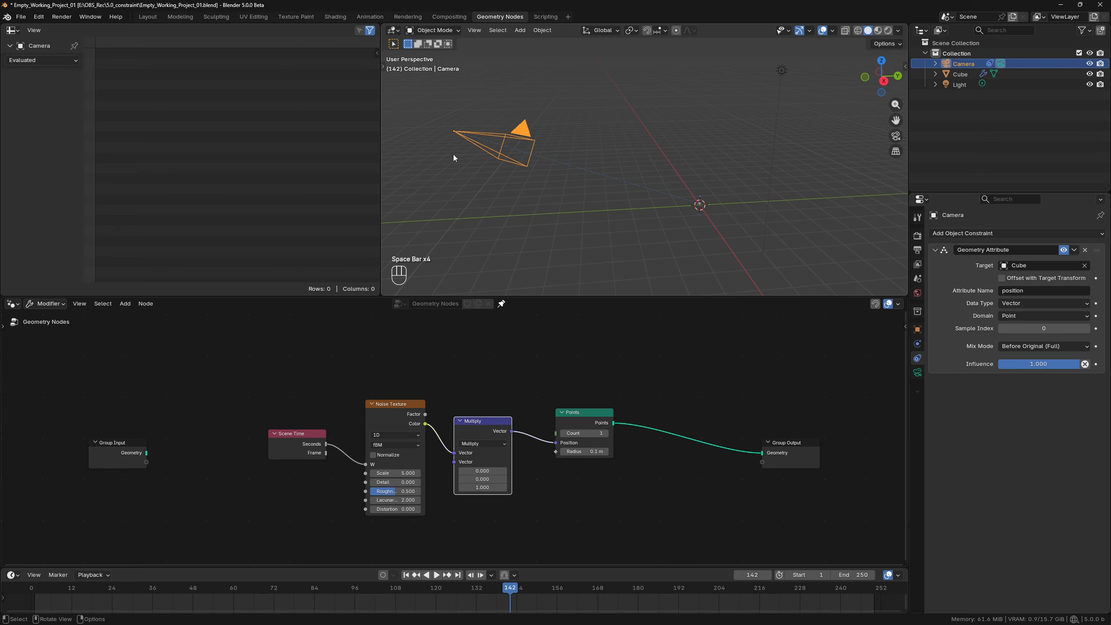
key(g)
key(y)
key(y)
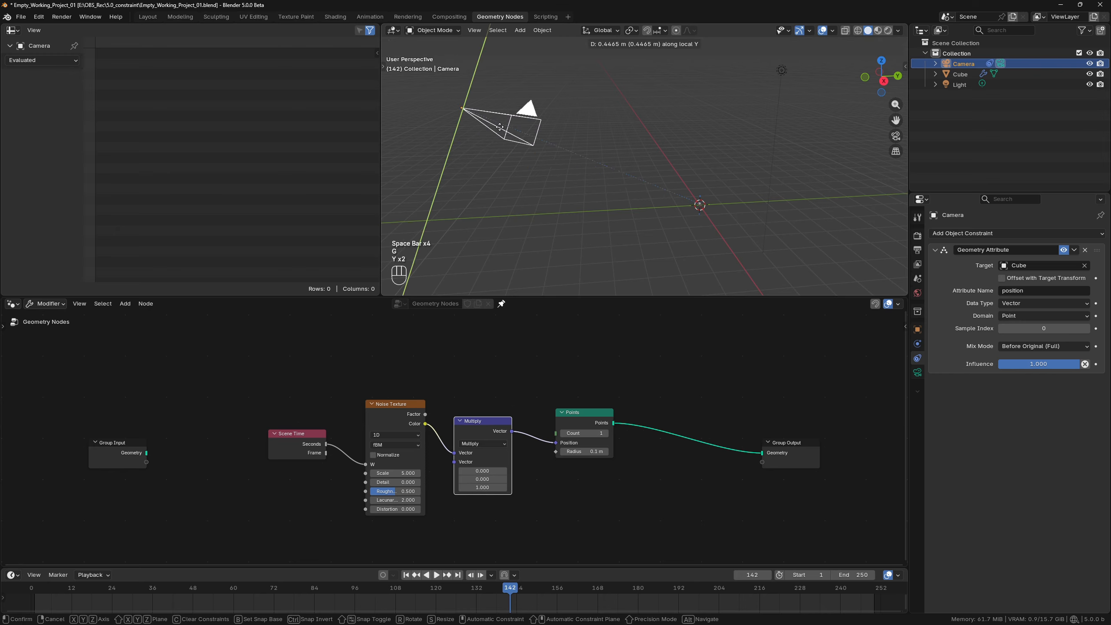
right_click(500, 115)
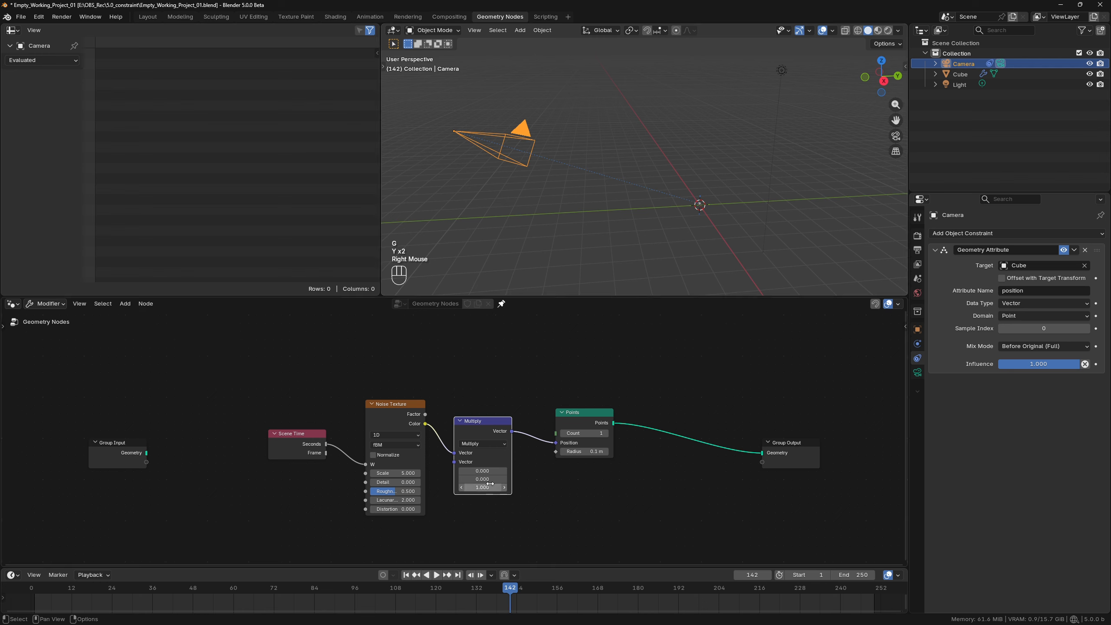
Set the Multiply node's Z value to 0 and its Y value to 1.
click(490, 485)
text(0)
key(Return)
click(487, 478)
text(1)
key(Return)
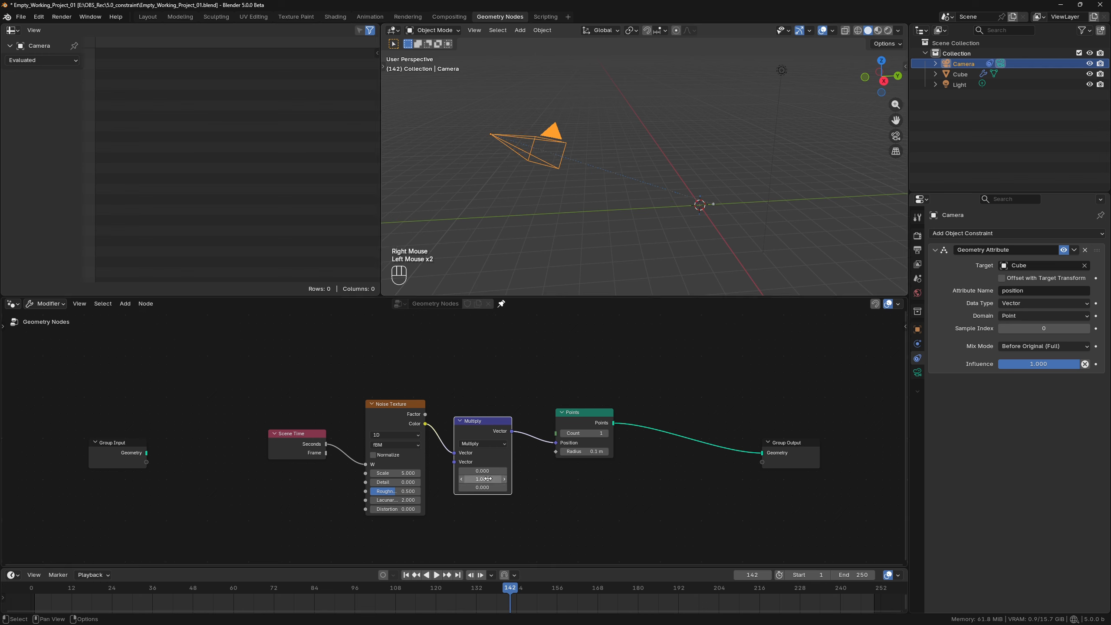
Set the camera's Geometry Attribute constraint Mix Mode to After Original (Full) and play the animation.
click(1046, 348)
click(1019, 401)
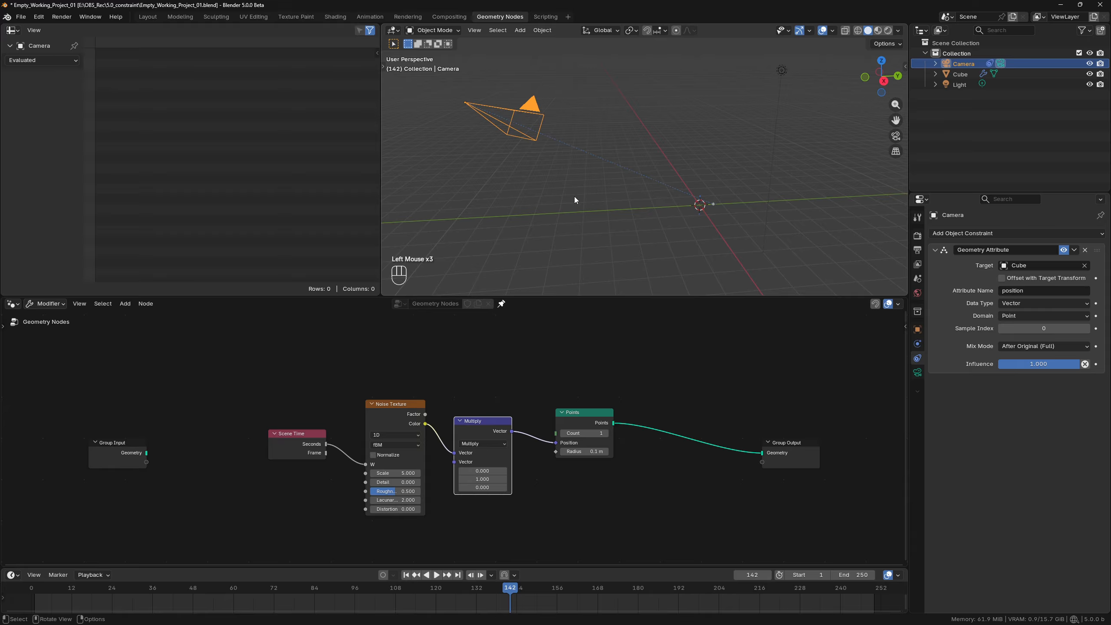
key(space)
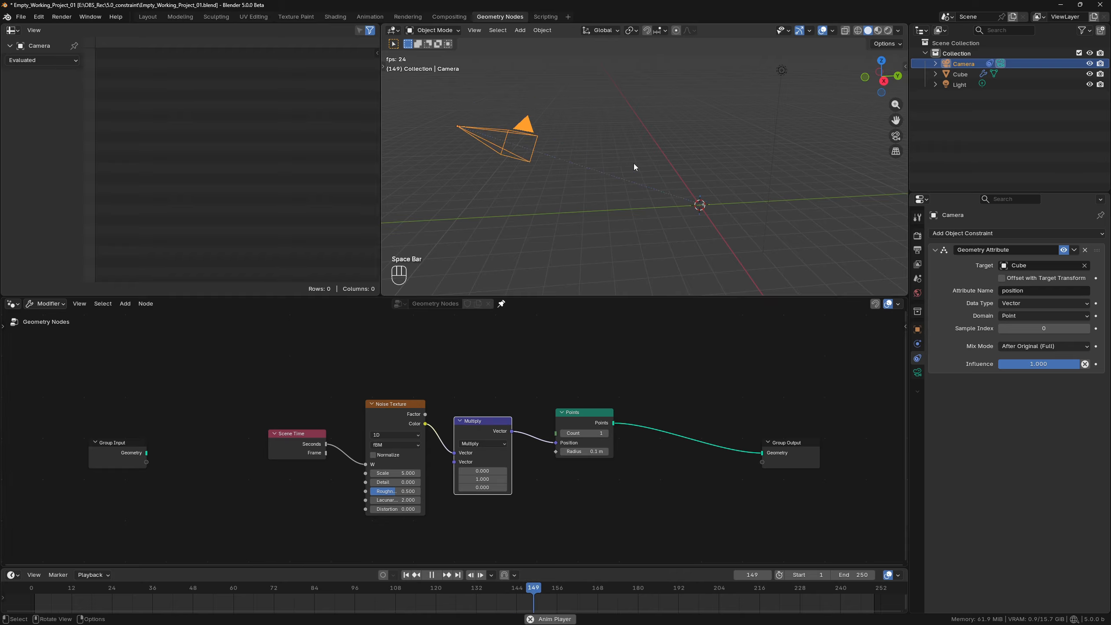
key(space)
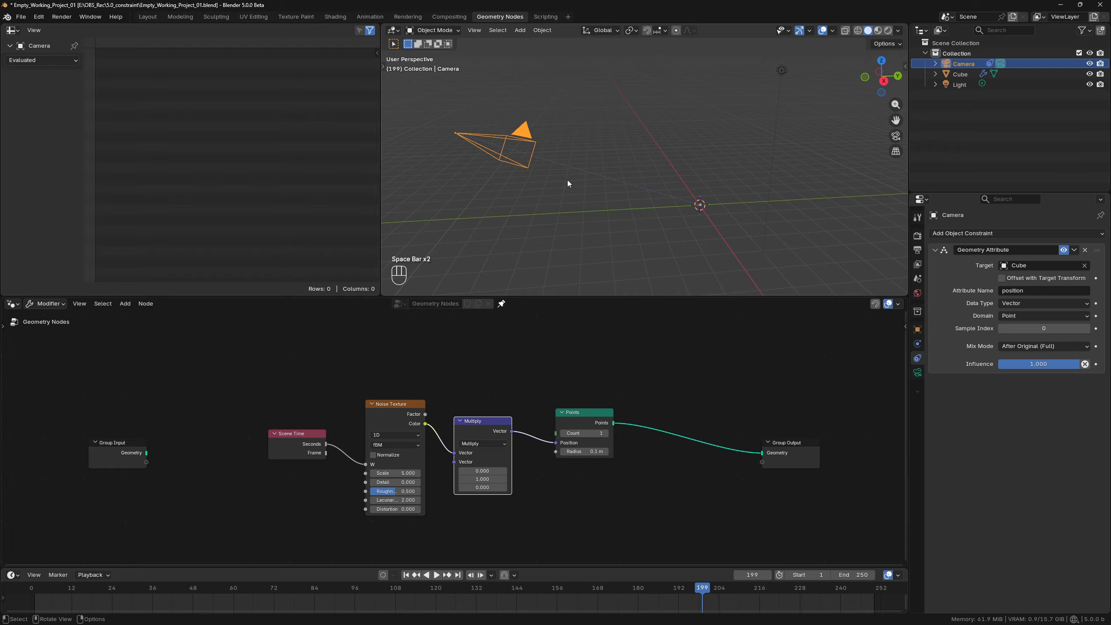
Try rotating the camera about its local X axis during playback, and undo the rotation.
key(r)
key(x)
key(x)
click(490, 221)
key(space)
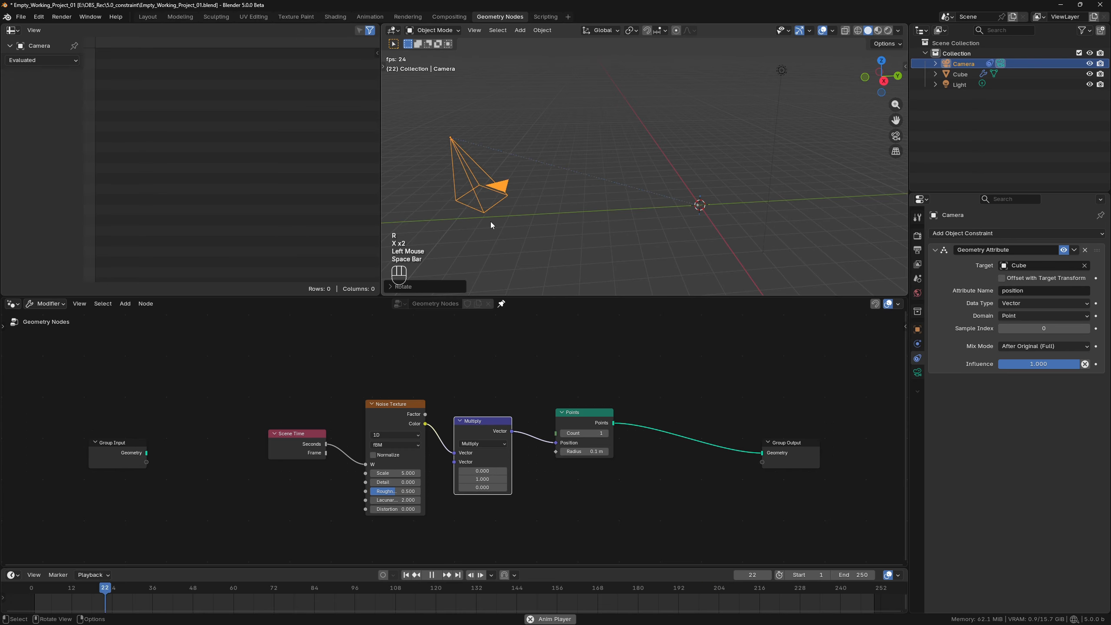
key(space)
key(ctrl+z)
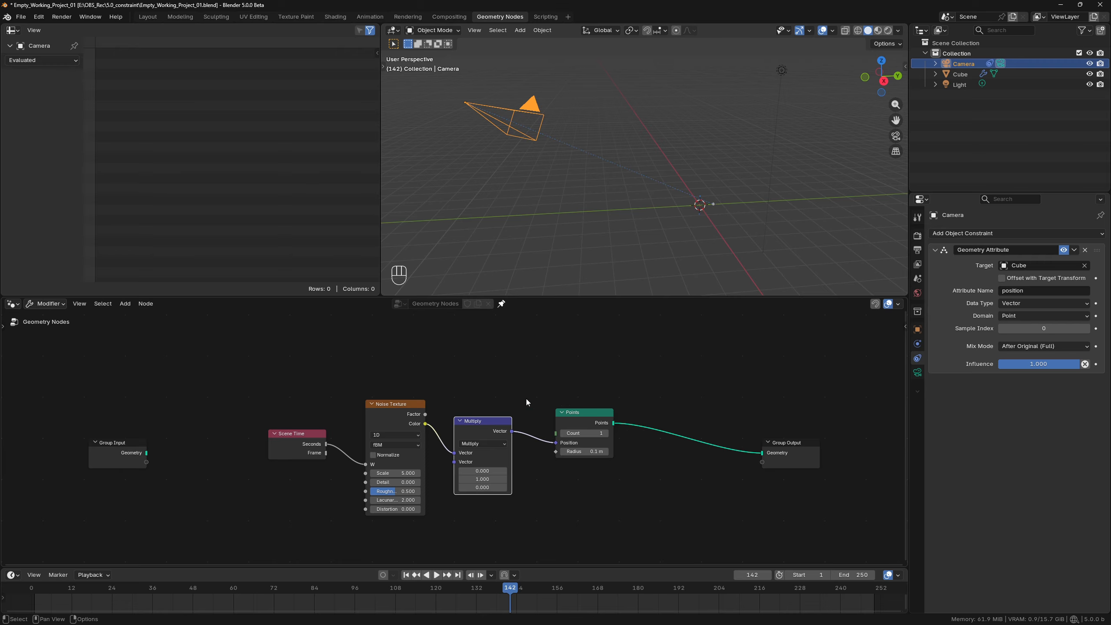
Spread the nodes apart, moving Points nearer Group Output, Scene Time nearer Group Input, and the Noise Texture and Multiply pair lower down.
drag(578, 413, 683, 420)
drag(294, 434, 240, 428)
drag(517, 365, 380, 462)
drag(396, 405, 393, 587)
middle_drag(398, 479, 398, 429)
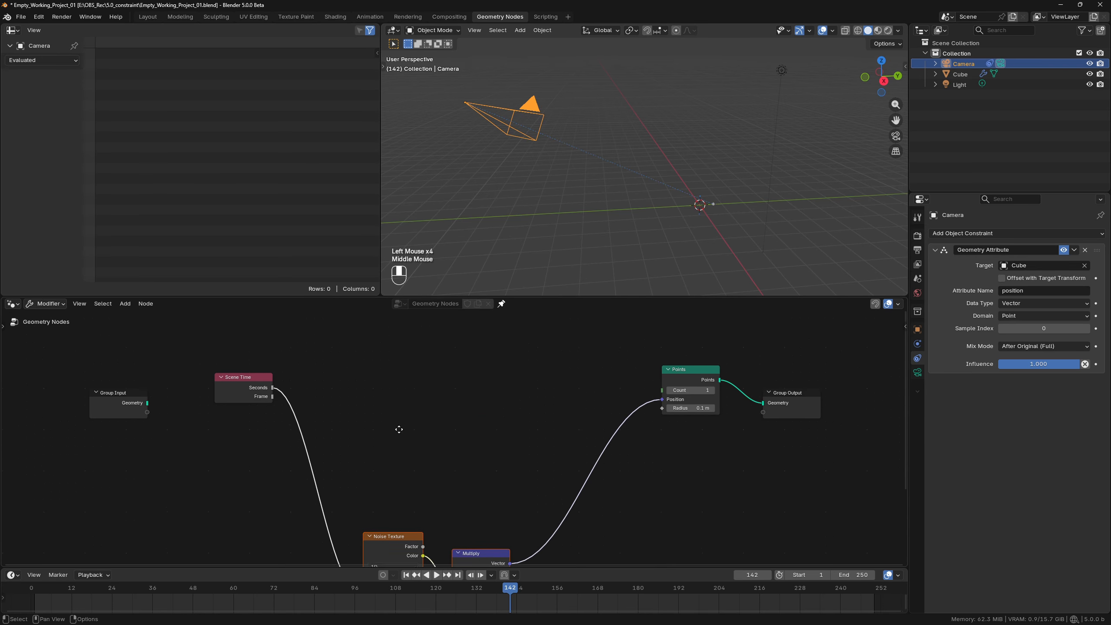
click(398, 429)
key(ctrl+z)
key(ctrl+z)
Add a 1D Voronoi Texture node above the noise branch and feed its W input with the Scene Time Seconds.
key(shift+a)
text(voro)
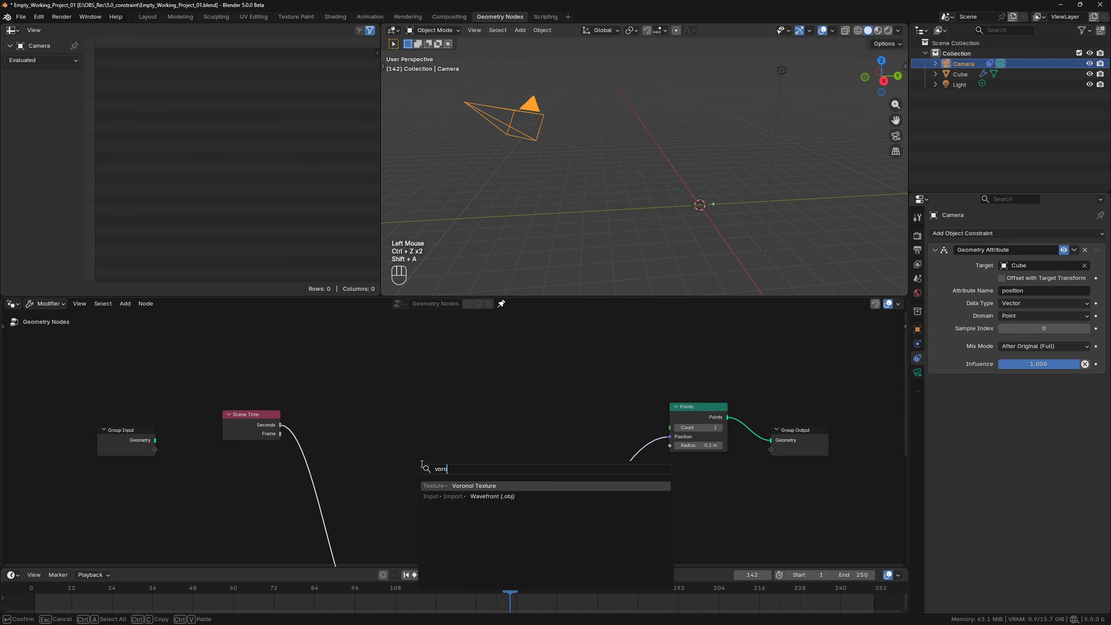
key(Return)
click(424, 429)
click(423, 432)
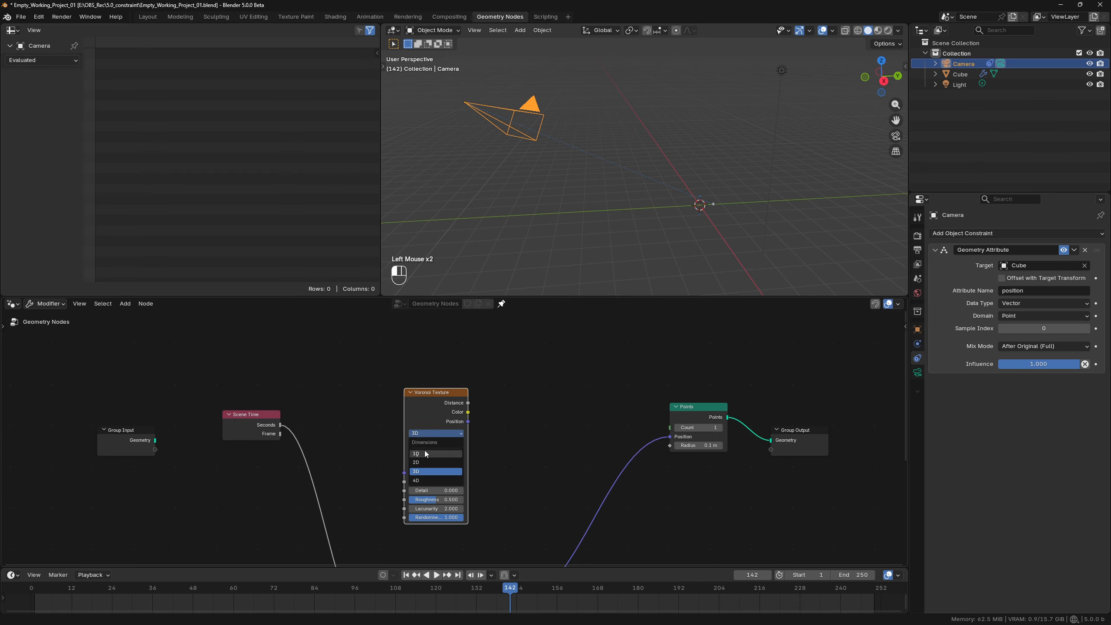
click(424, 453)
drag(280, 425, 404, 462)
Attach a vector Subtract node to the Voronoi Color output and subtract 0.5 on all three axes.
drag(460, 421, 486, 421)
text(s)
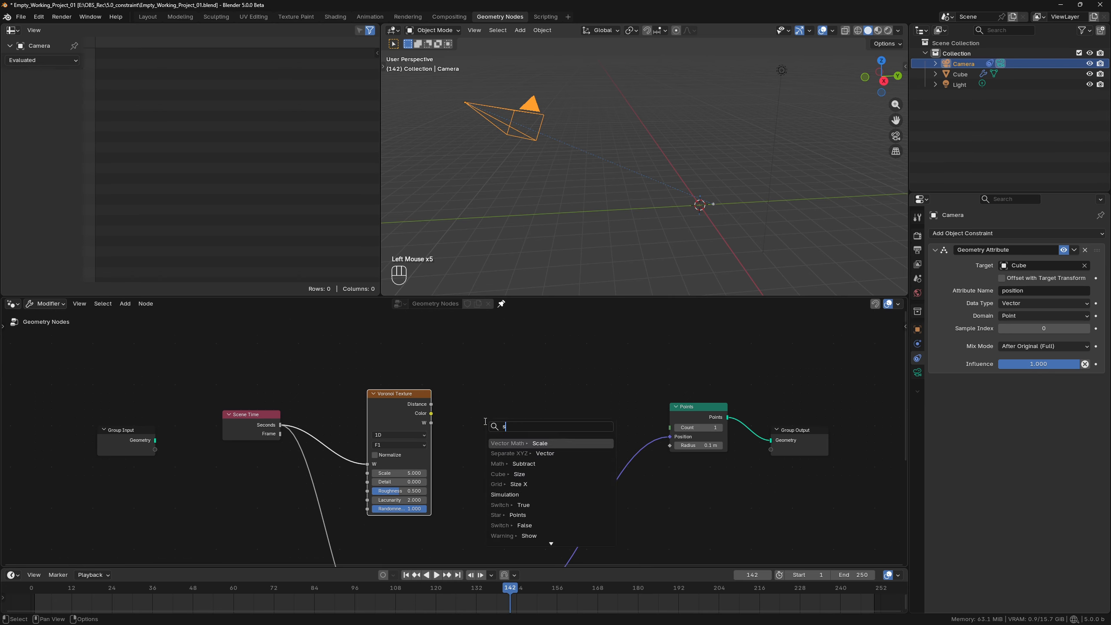
text(u)
click(541, 444)
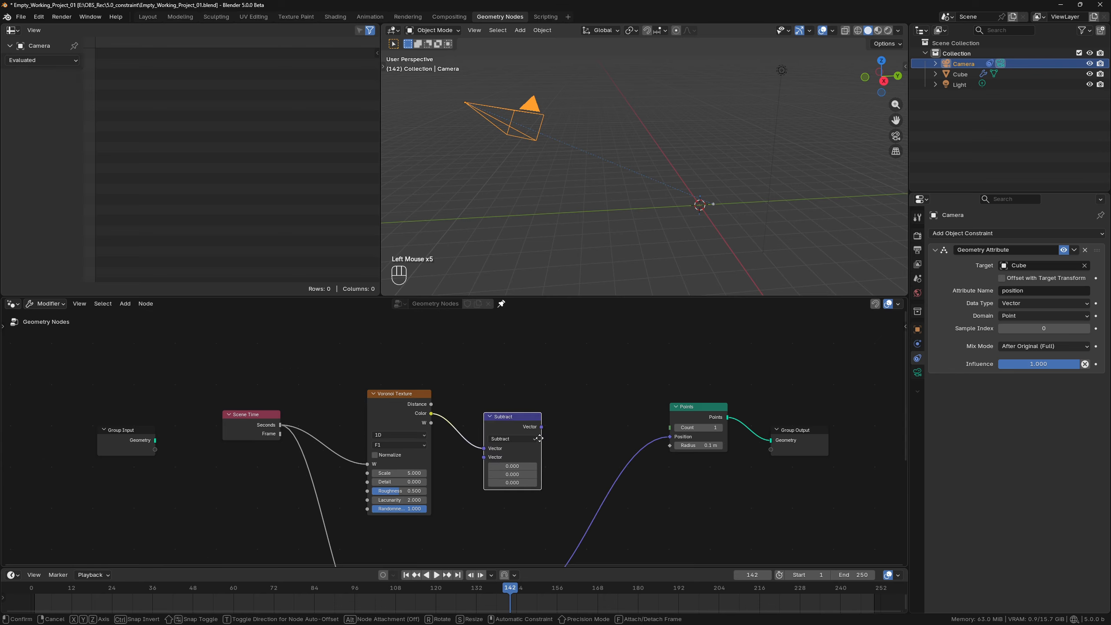
click(510, 462)
text(.5)
key(Return)
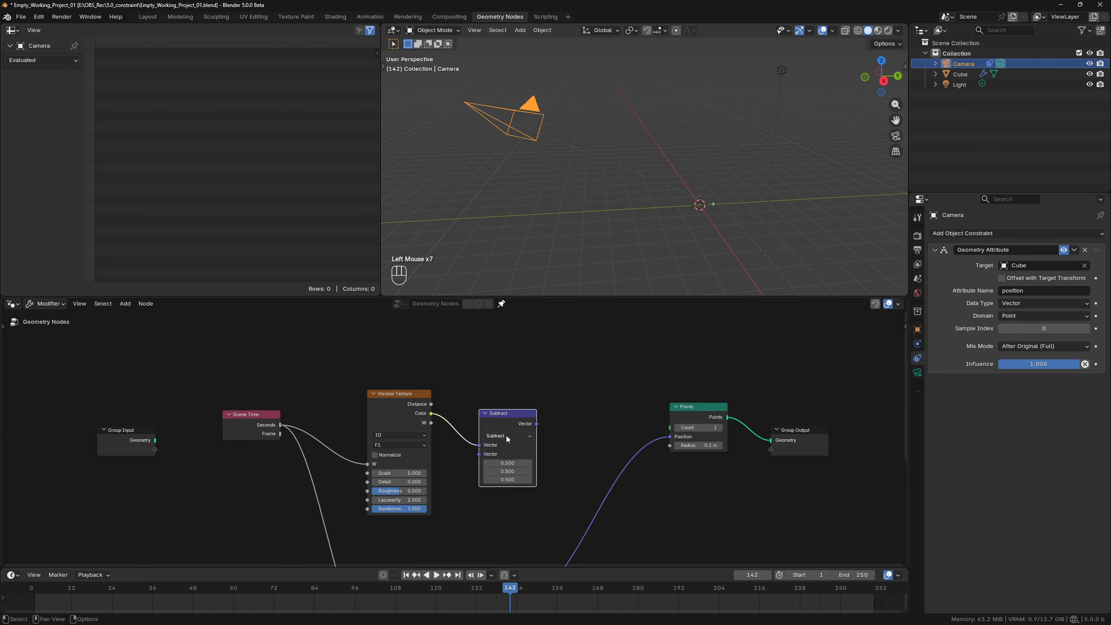
Combine the Subtract and Multiply outputs with a vector Add node feeding the Points Position.
scroll(506, 436, down, 3)
middle_drag(531, 450, 497, 478)
ctrl+shift+right_drag(497, 477, 477, 542)
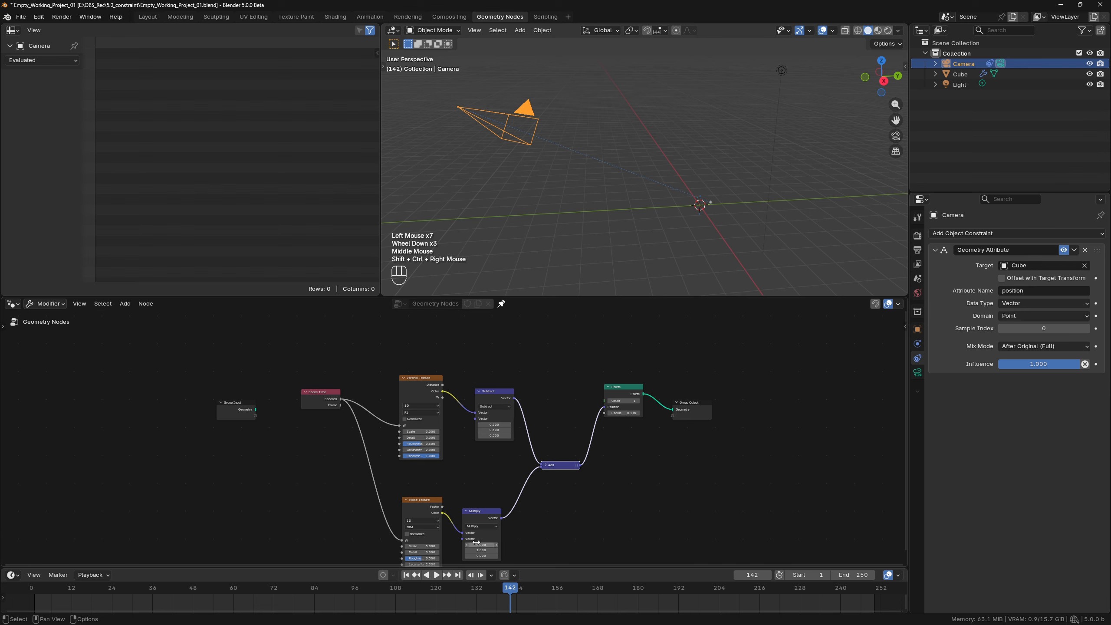
Switch the Multiply node back to Scale and insert a duplicate of it between the Add node and the Points Position.
click(481, 526)
click(488, 517)
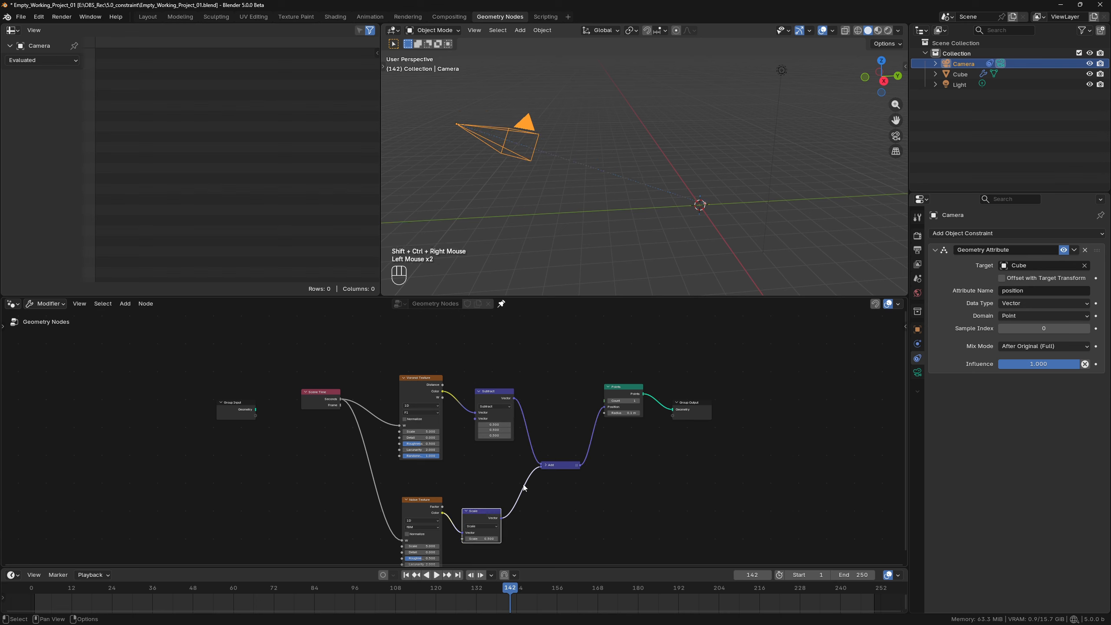
click(476, 517)
key(shift+d)
click(607, 442)
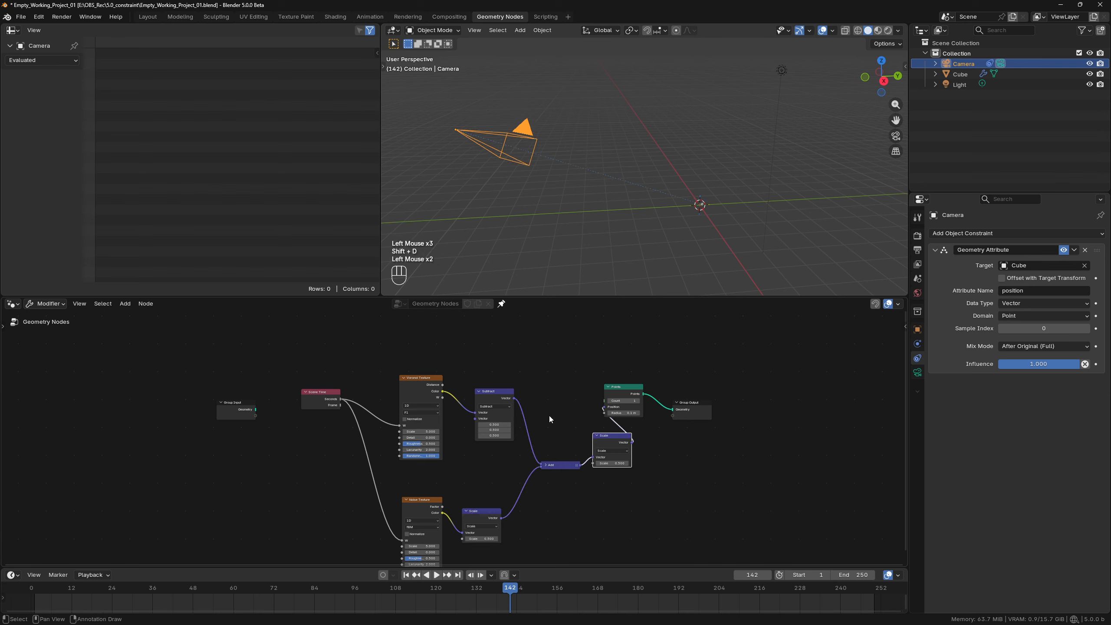
Move the Subtract and Noise Texture nodes closer to the Voronoi Texture, and set the Voronoi Scale to 3.
drag(495, 391, 480, 397)
drag(423, 500, 423, 469)
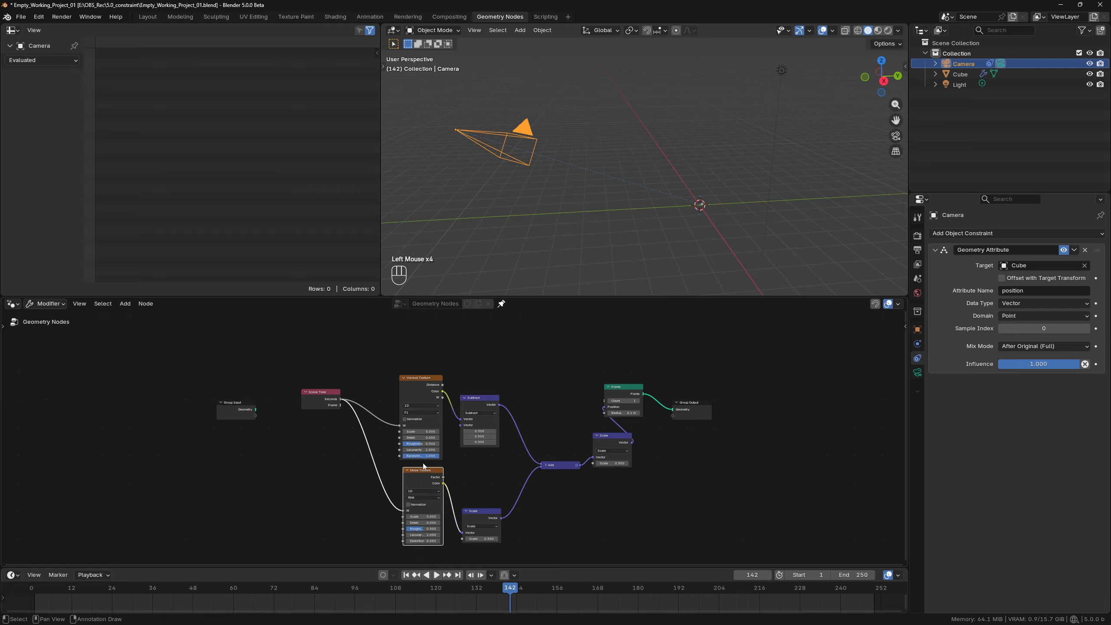
scroll(423, 464, up, 2)
click(426, 431)
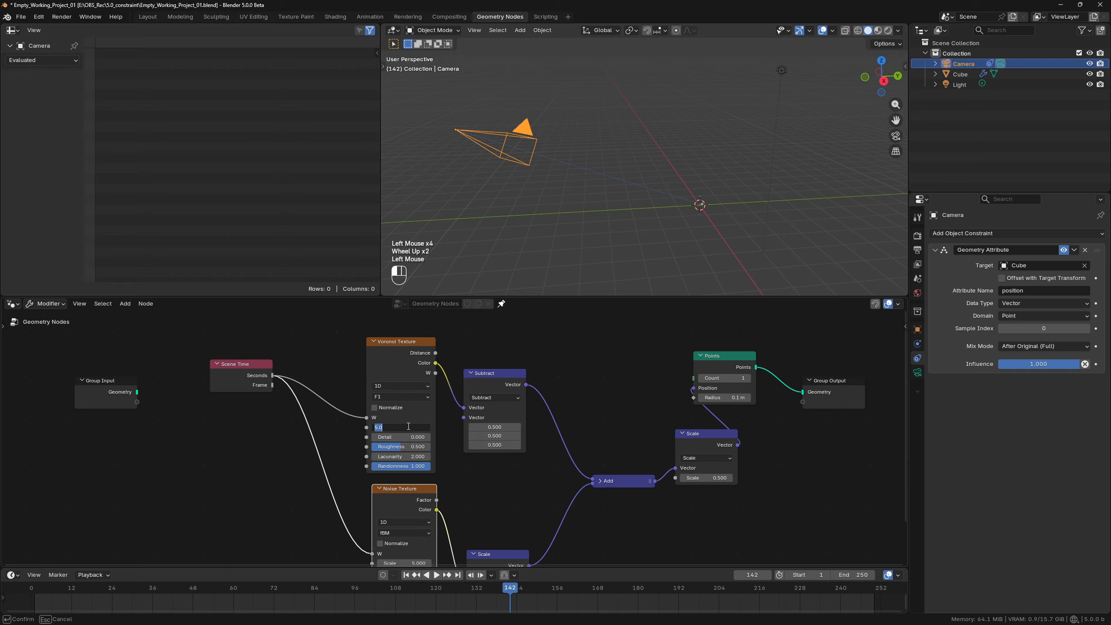
text(3)
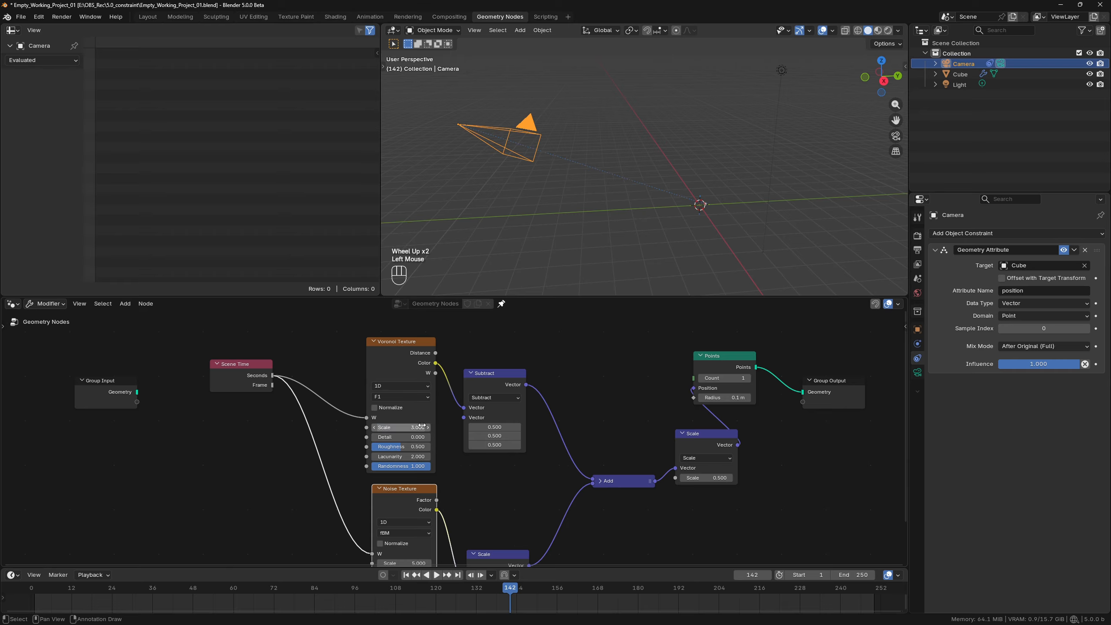
key(Return)
Set the Noise Texture's Scale to 6.5 and the factor of the Scale node following it to 0.2.
middle_drag(419, 562, 410, 511)
click(409, 510)
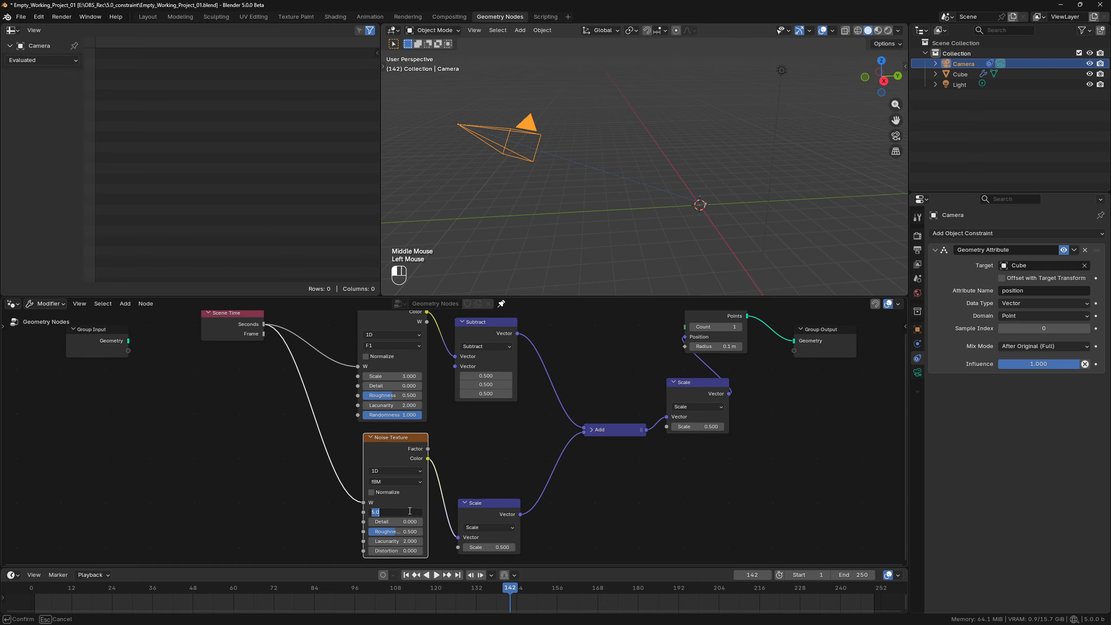
text(6)
key(Return)
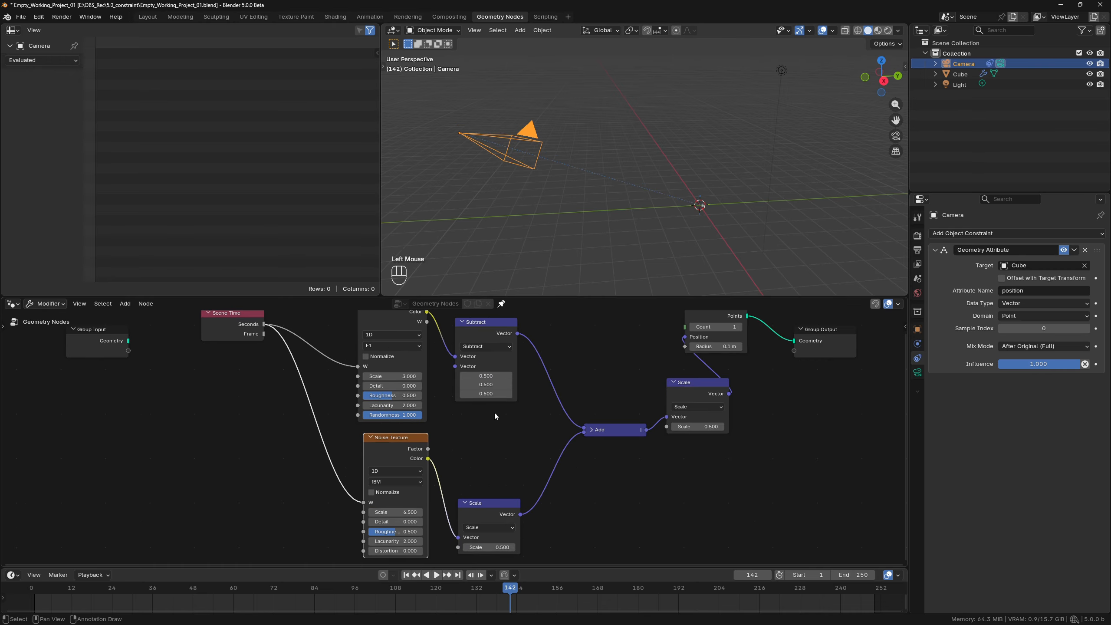
drag(487, 504, 482, 459)
click(494, 502)
text(.2)
key(Return)
Tidy the positions of the Add node and the final Scale node, and play the animation.
click(621, 429)
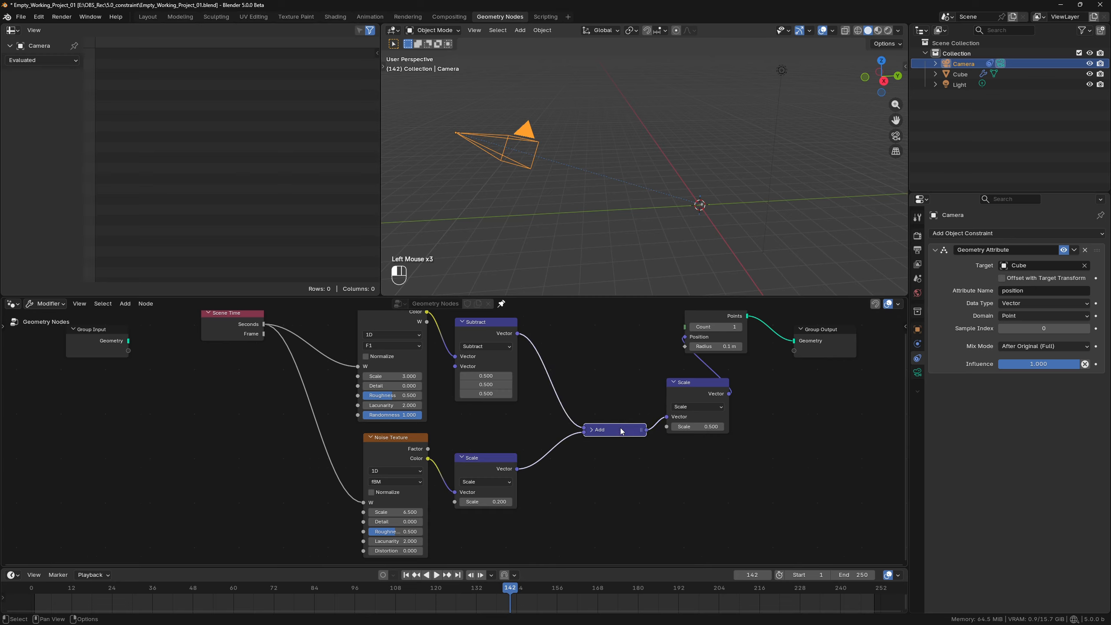
drag(620, 428, 602, 419)
drag(685, 392, 672, 404)
middle_drag(602, 368, 612, 399)
key(space)
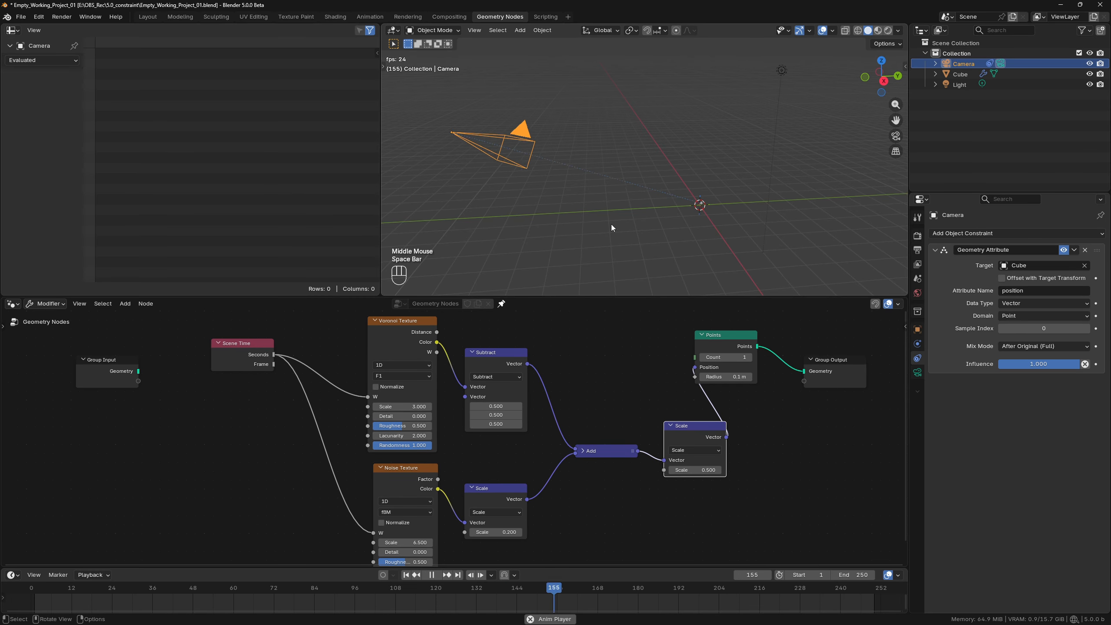
key(space)
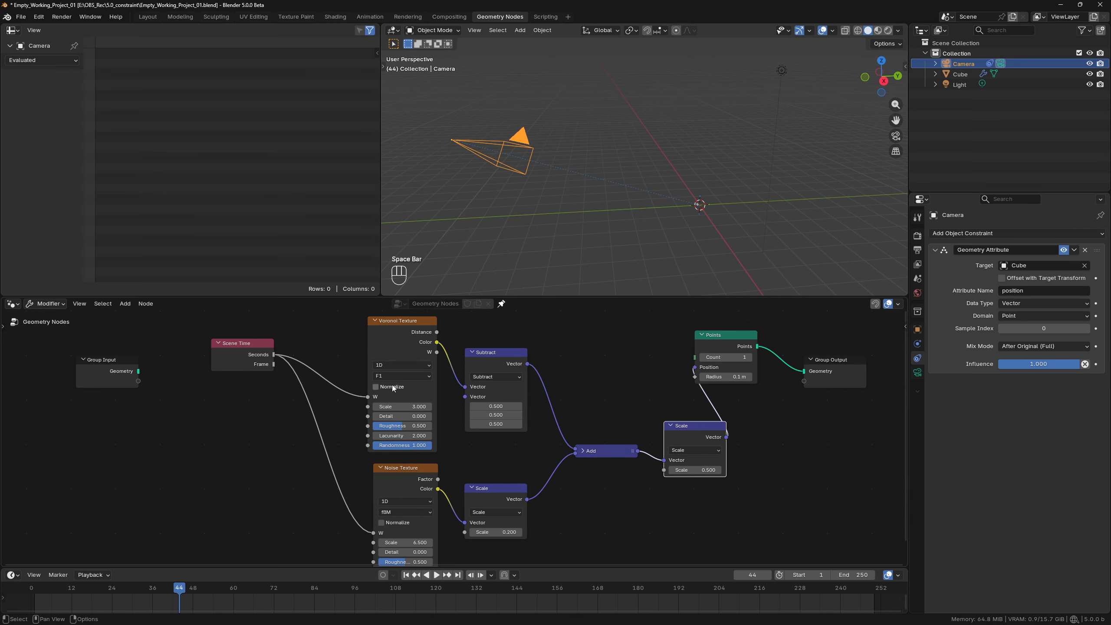
Switch the Voronoi Texture's feature to Smooth F1 with a Smoothness of 1.
click(396, 376)
click(400, 419)
mouse_move(411, 445)
mouse_down()
mouse_move(394, 446)
mouse_move(407, 447)
mouse_up()
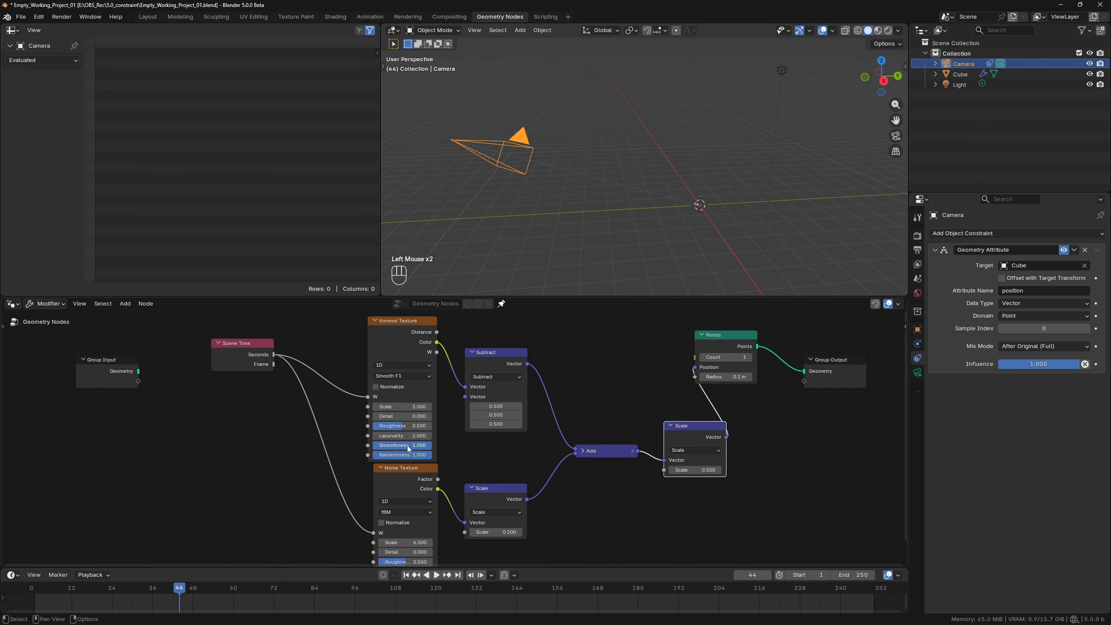
Add a Position node to the left of the Noise Texture.
scroll(624, 463, down, 3)
middle_drag(623, 463, 621, 446)
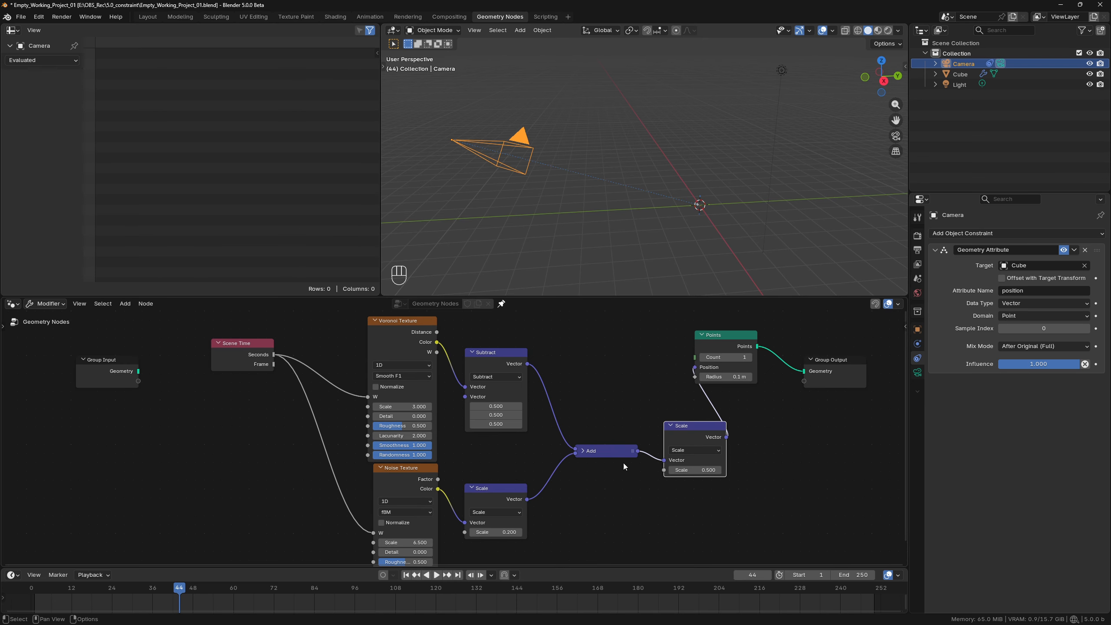
scroll(624, 464, down, 3)
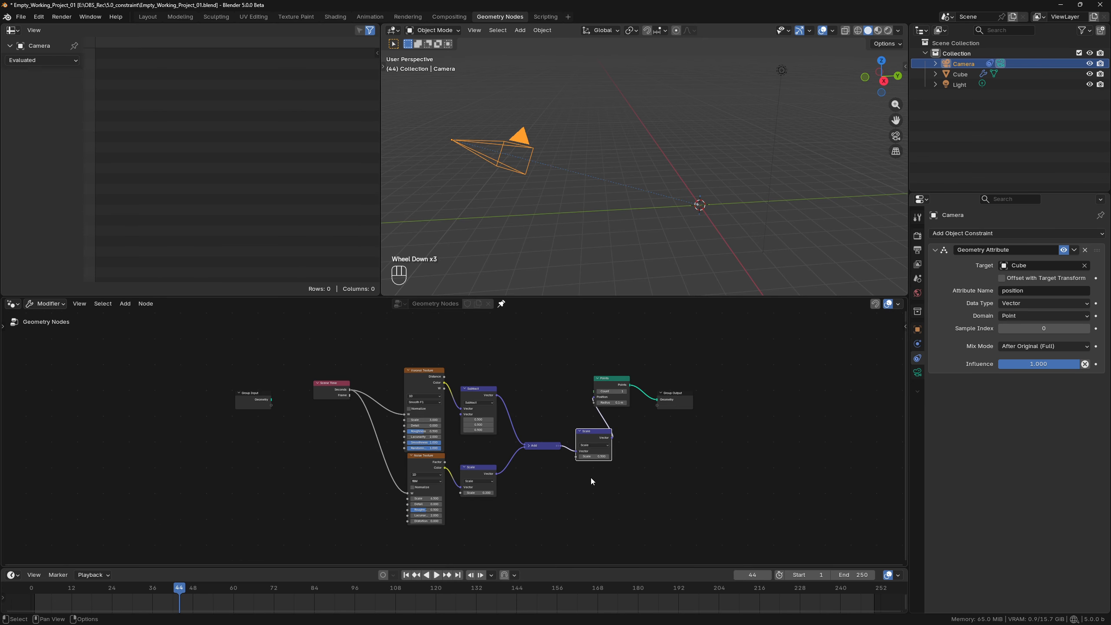
middle_drag(590, 477, 590, 456)
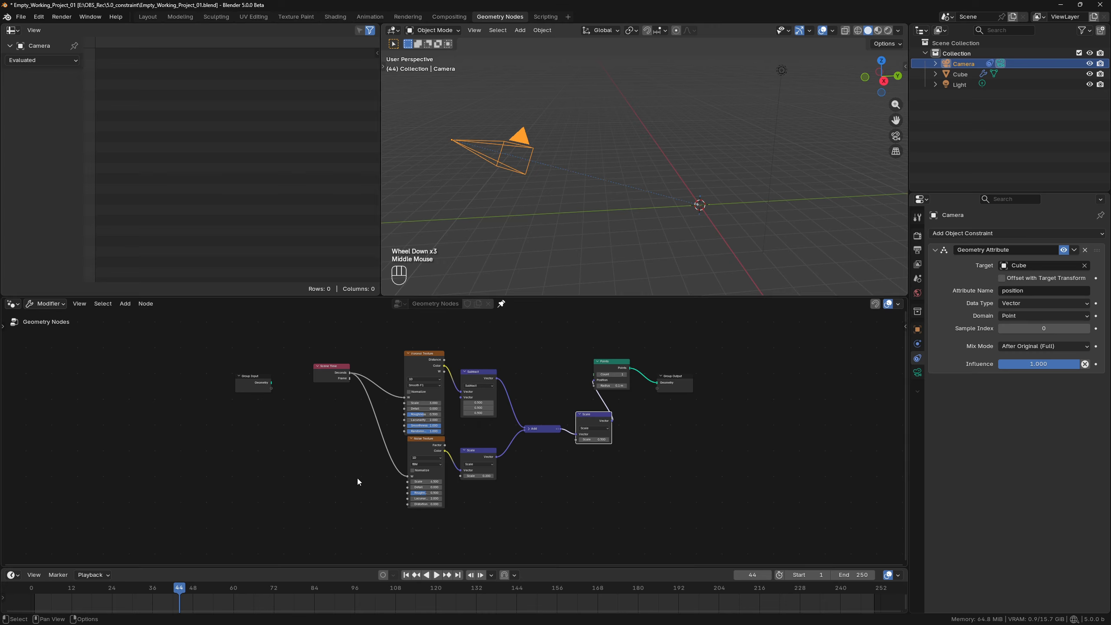
key(shift+a)
text(pos)
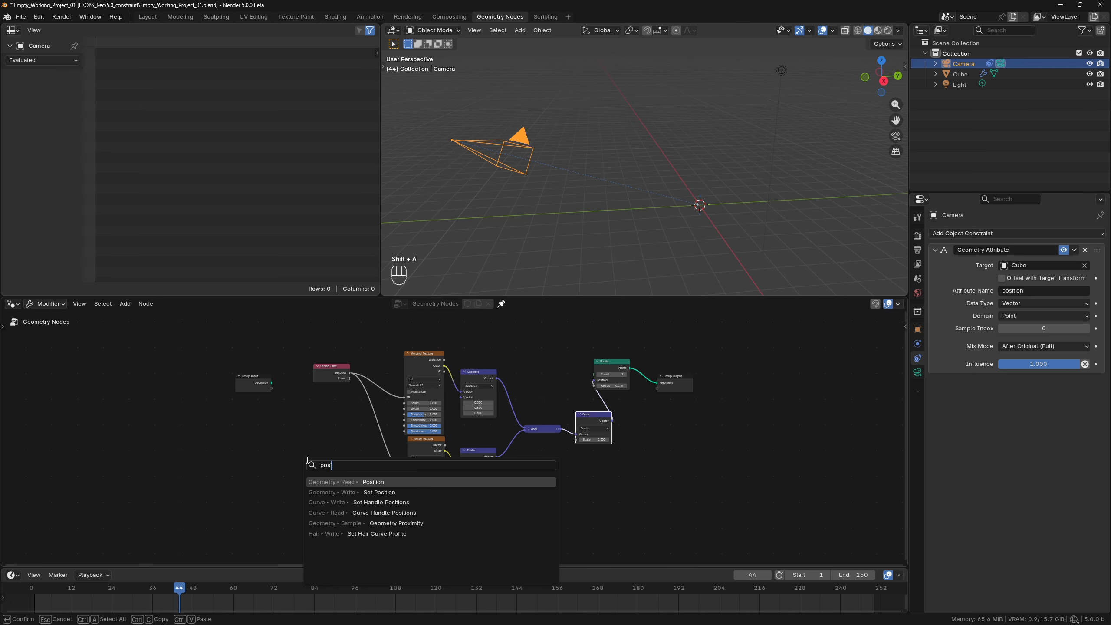
key(Return)
click(281, 452)
Connect a Separate XYZ node to Position and move both textures' W links from Scene Time's Seconds to its Y output.
drag(317, 460, 328, 452)
text(sep)
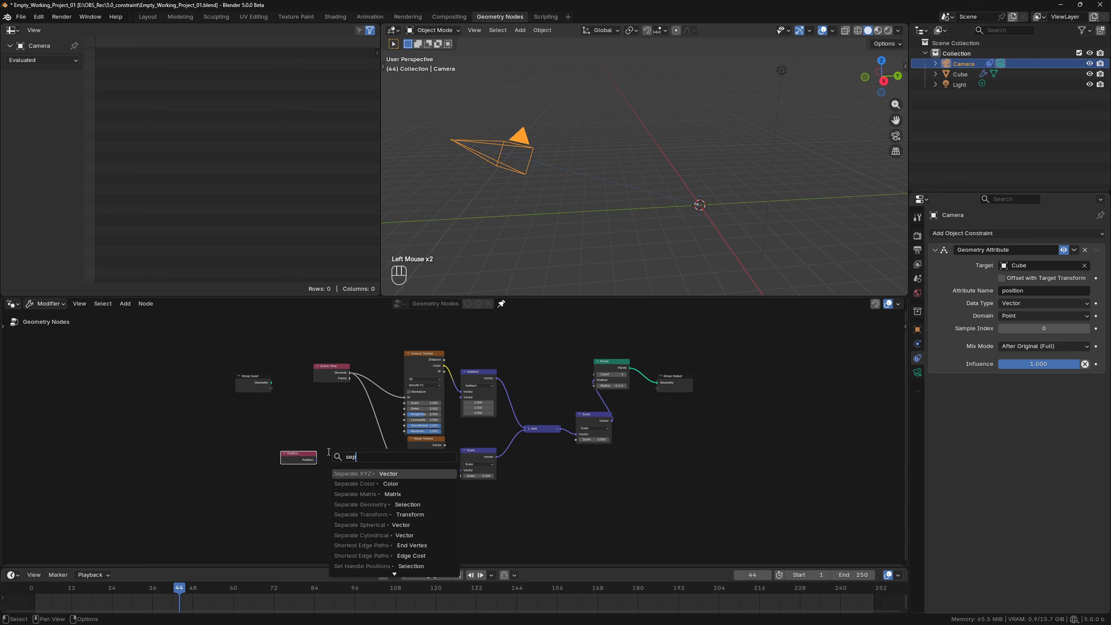
key(Return)
click(327, 452)
ctrl+drag(350, 373, 365, 461)
Add a Grid node with Size X 0.1 m, Size Y 2 m and 512 vertices in Y.
key(shift+a)
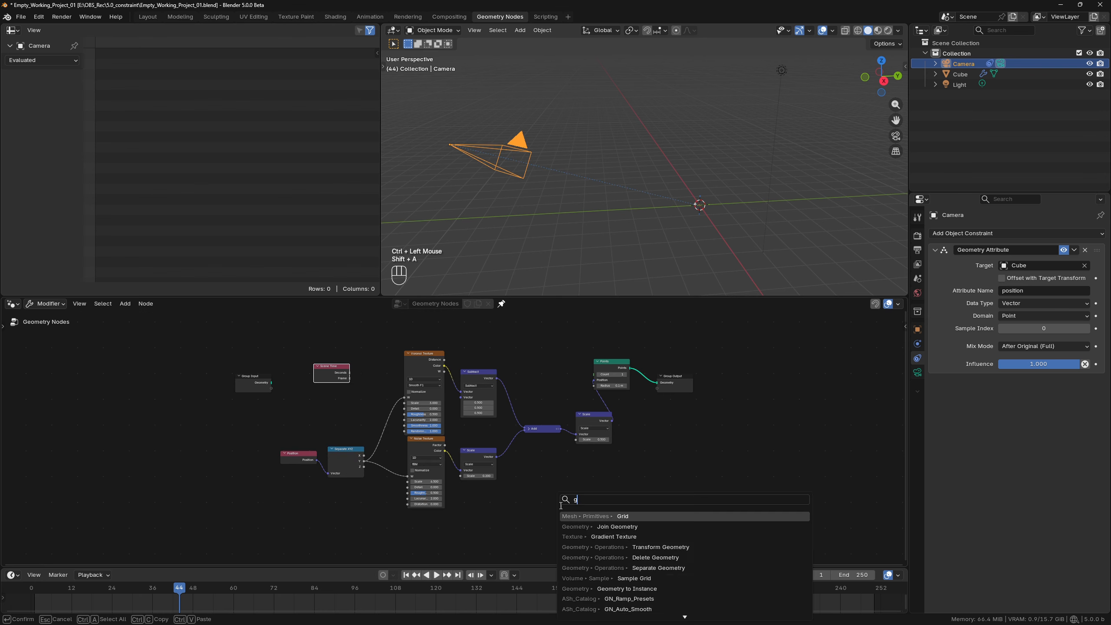
text(grid)
key(Return)
click(571, 461)
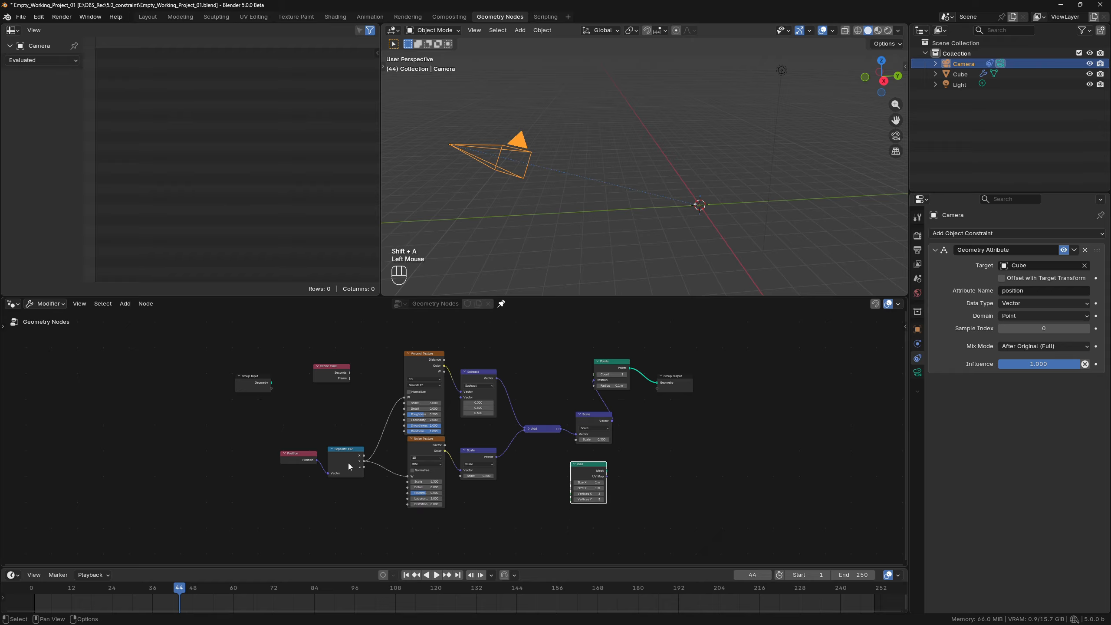
click(591, 482)
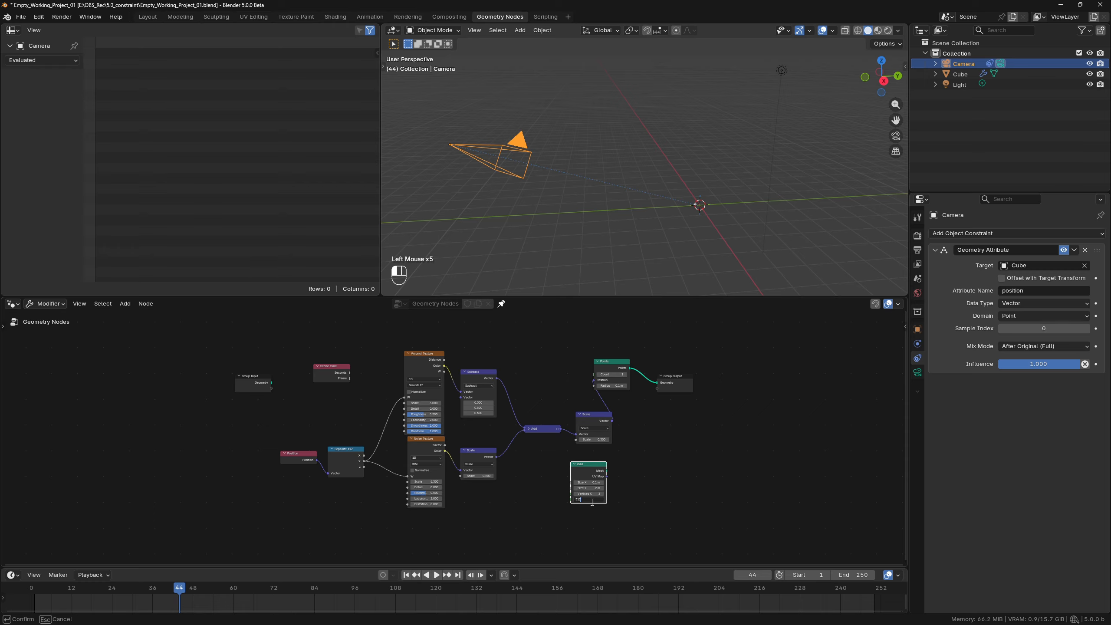
key(Return)
Preview the Add node's vector on the Grid mesh through a Viewer node and frame the strip in the viewport.
ctrl+shift+click(589, 476)
ctrl+shift+click(550, 428)
scroll(706, 184, up, 2)
middle_drag(751, 236, 760, 182)
scroll(762, 253, up, 3)
click(821, 171)
key(KP_Decimal)
scroll(802, 178, down, 3)
scroll(761, 183, down, 1)
Mute the Add node and try other Smoothness and Scale values on the Voronoi Texture to compare the color strip.
drag(543, 429, 536, 436)
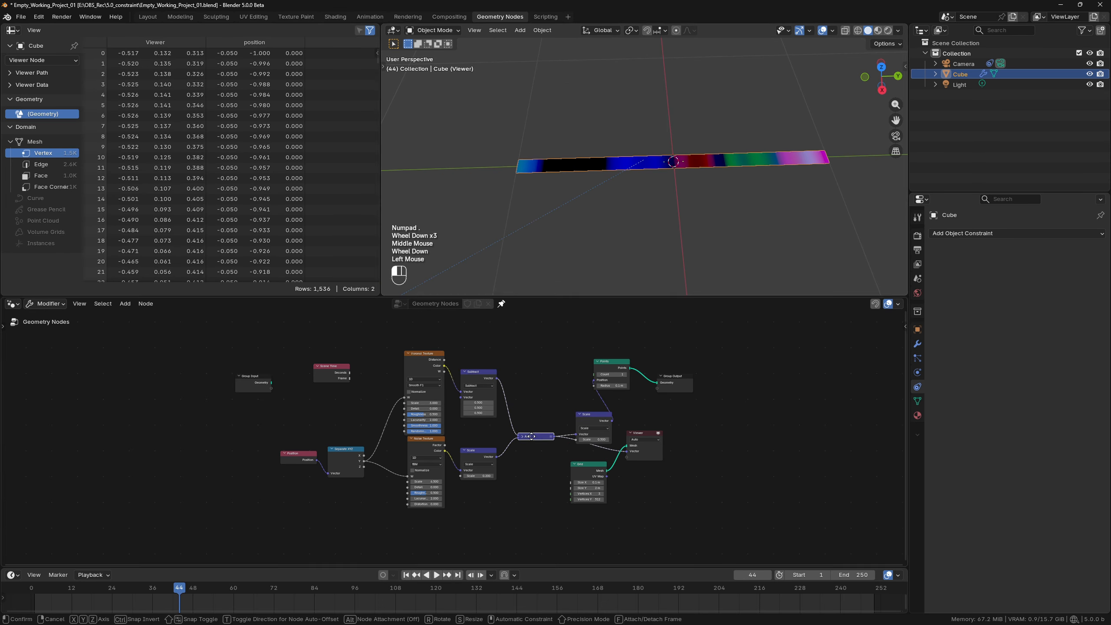
key(m)
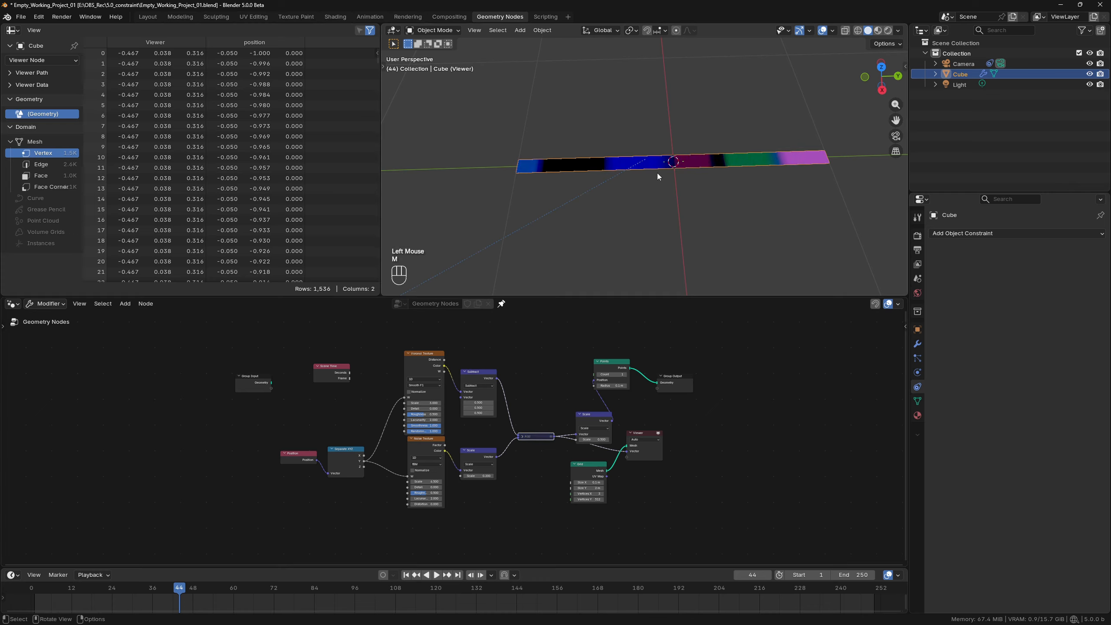
scroll(454, 438, up, 4)
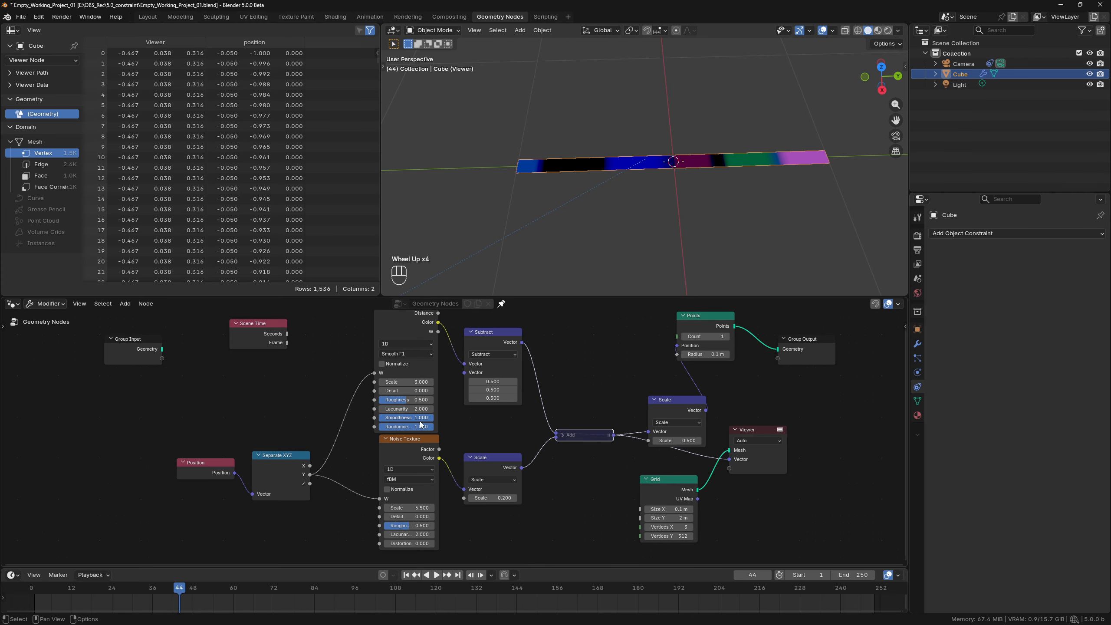
mouse_move(426, 425)
mouse_down()
mouse_move(415, 426)
mouse_move(433, 418)
mouse_up()
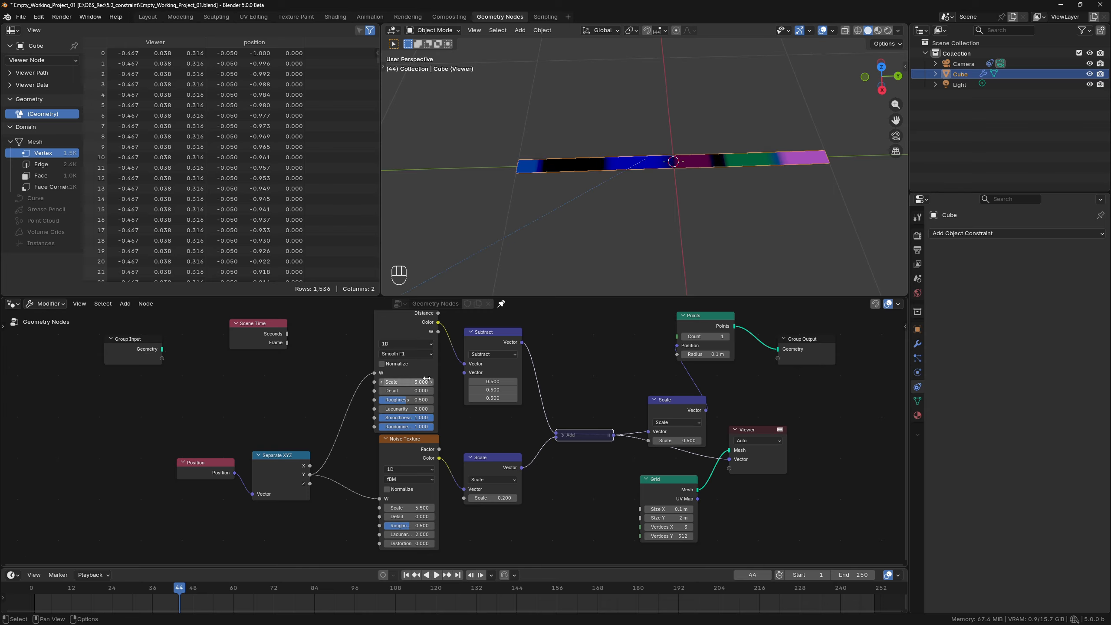
drag(411, 379, 464, 379)
key(Escape)
Unmute the Add node and set the factor of the Scale node after the Noise Texture to 0.23.
click(582, 437)
key(m)
shift+drag(501, 498, 477, 498)
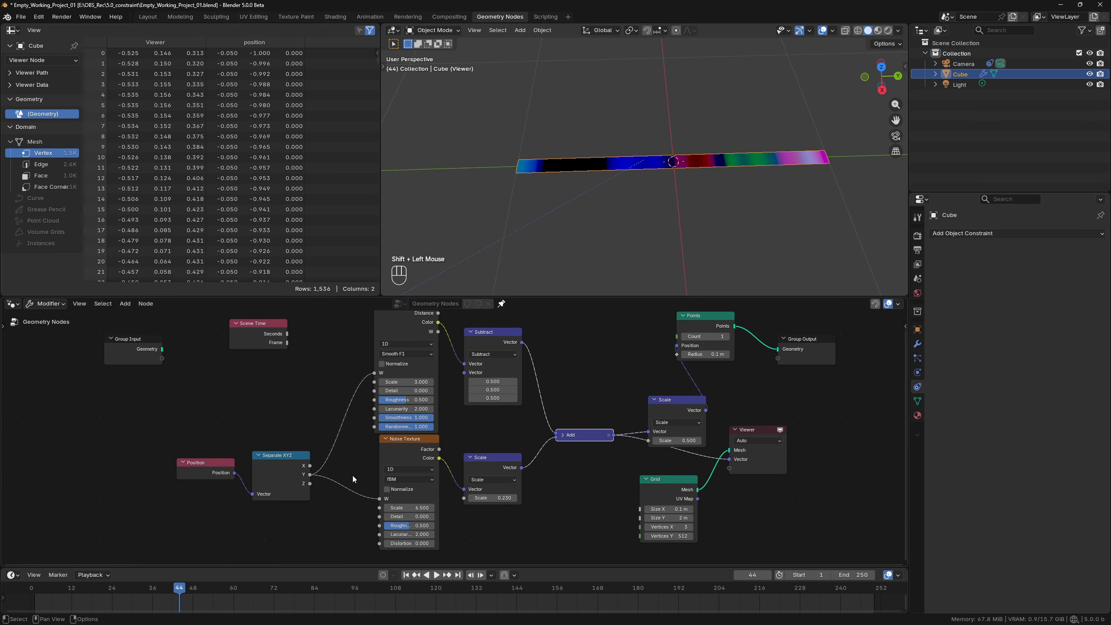
Move the textures' W links back to Scene Time's Seconds output and delete the Viewer node.
ctrl+drag(310, 474, 288, 335)
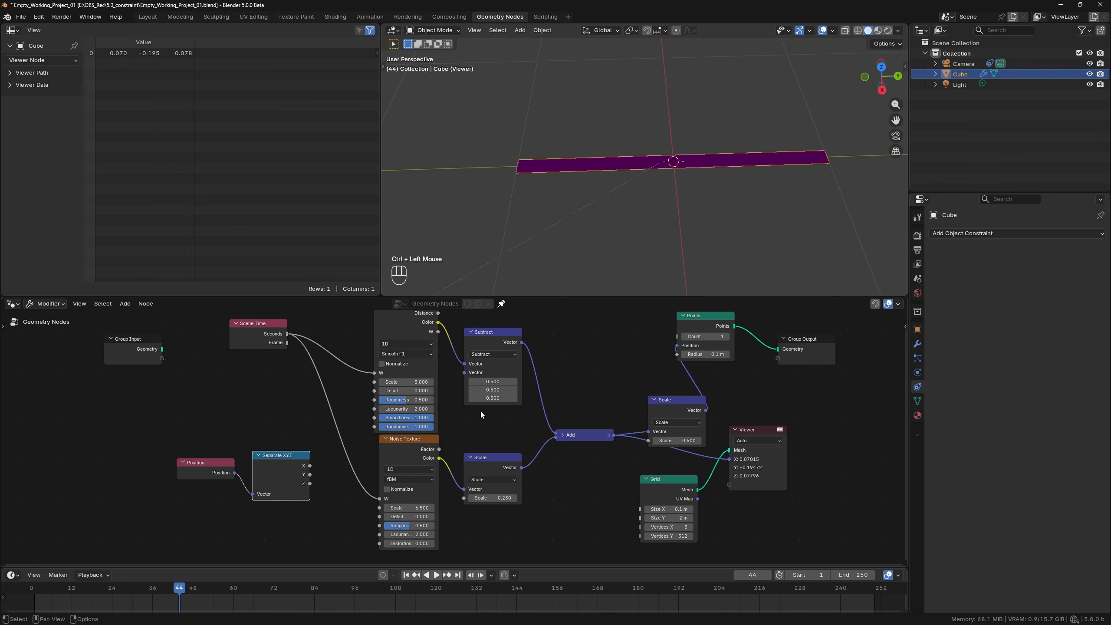
click(775, 477)
key(x)
key(x)
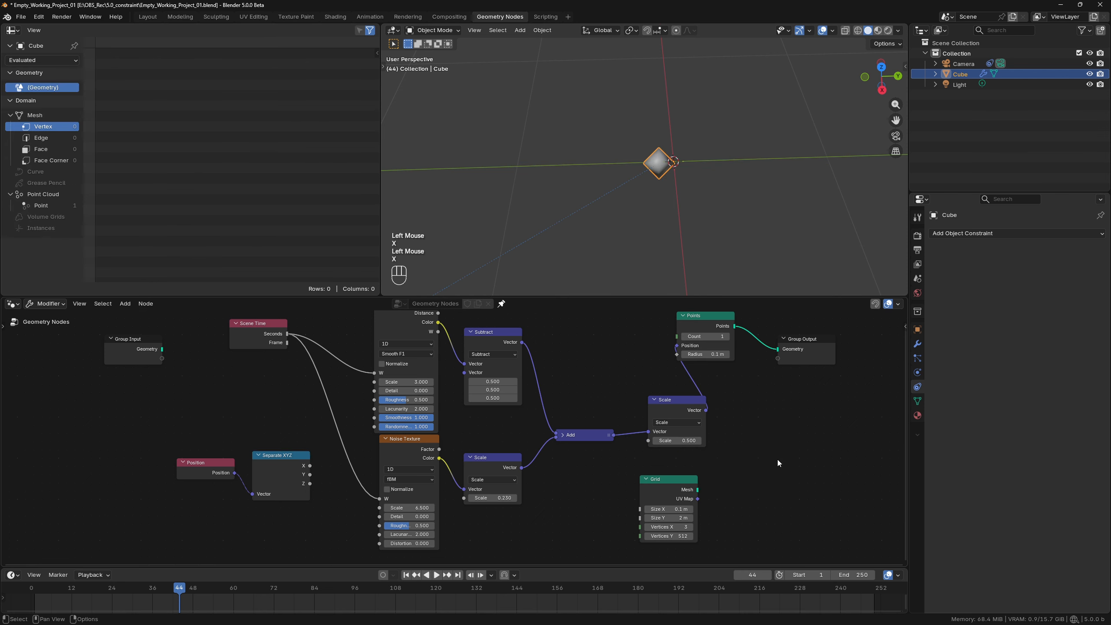
Spread the Group Input and Group Output nodes far apart horizontally to make room between them.
scroll(719, 164, down, 5)
middle_drag(679, 192, 670, 164)
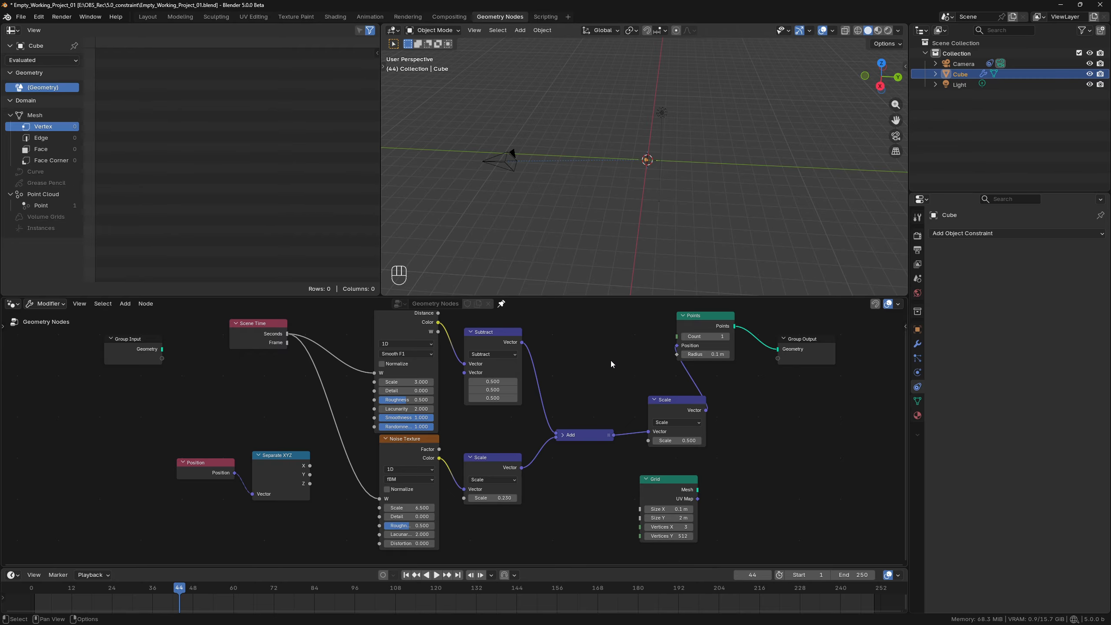
scroll(611, 361, down, 4)
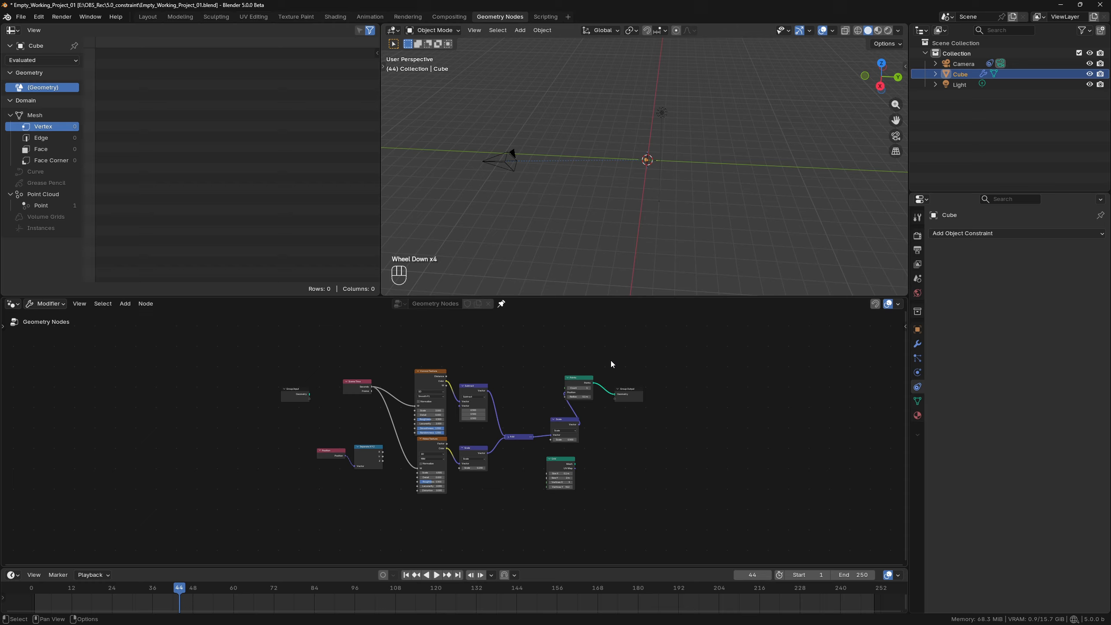
click(303, 399)
shift+click(629, 394)
key(s)
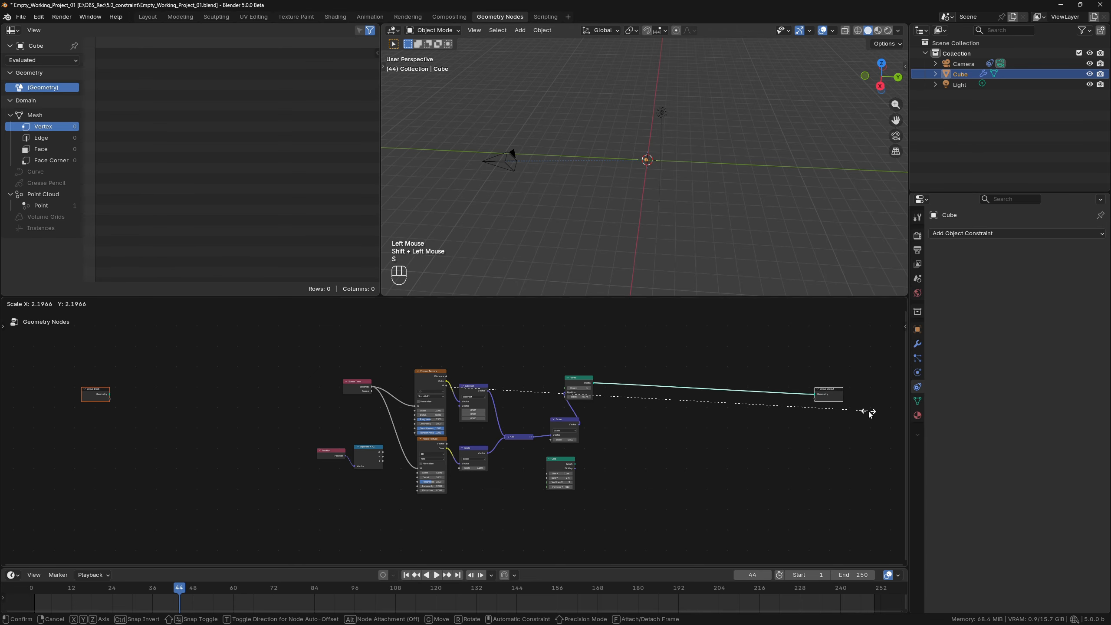
click(880, 414)
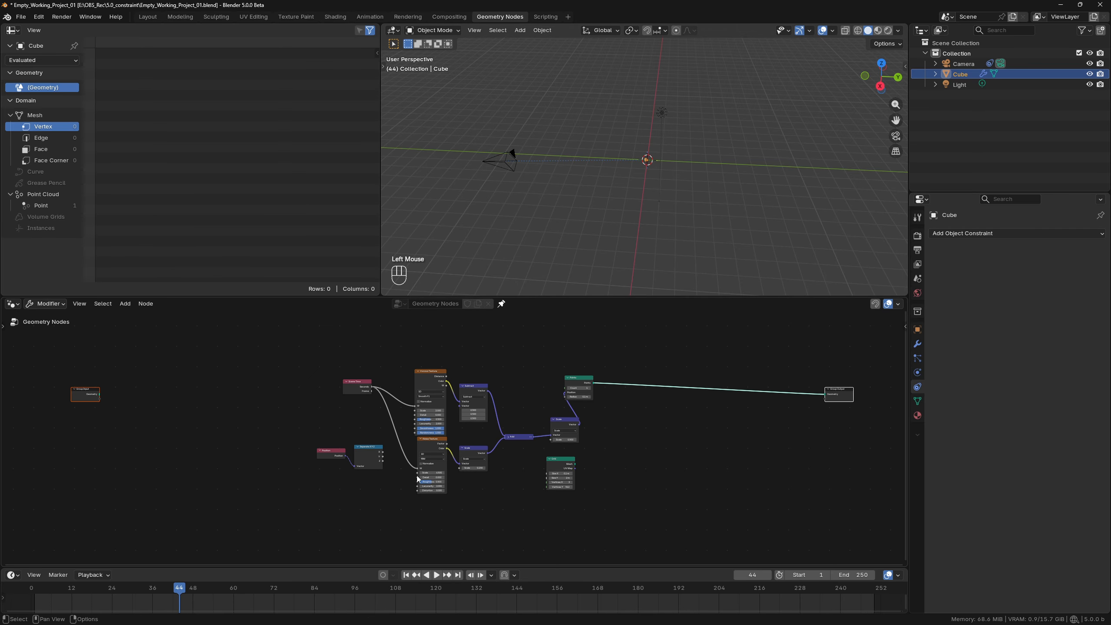
Delete every node between Group Input and Group Output except Points, and delete the camera from the scene.
drag(302, 363, 559, 516)
key(Delete)
click(503, 158)
key(x)
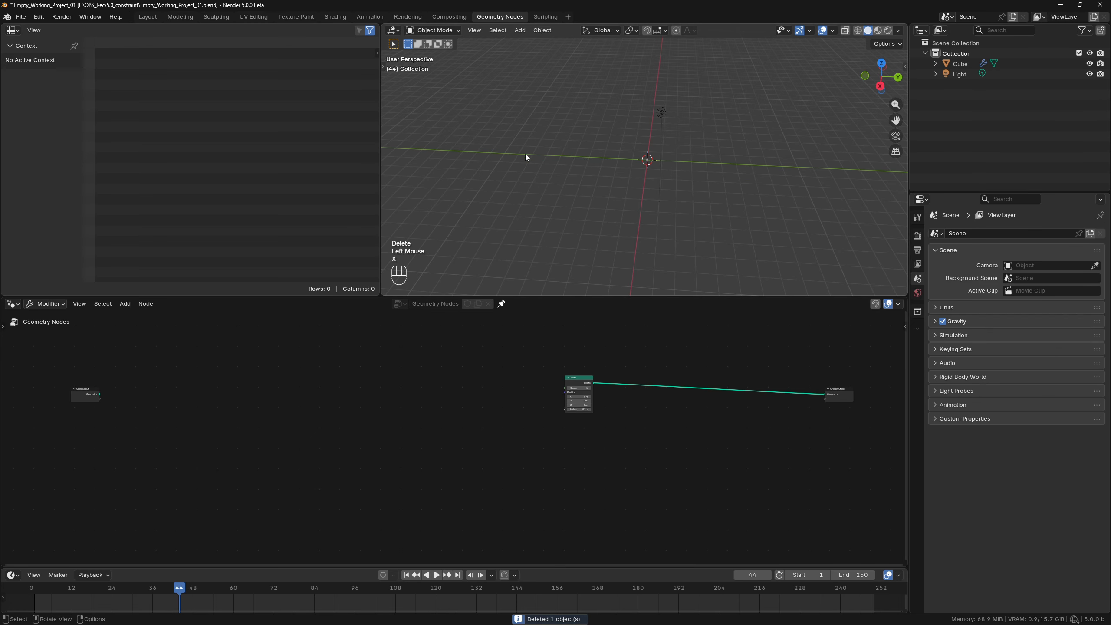
Add a Monkey mesh and a Dolly Camera Rig at the scene origin.
key(shift+a)
mouse_move(618, 179)
click(657, 276)
click(590, 191)
key(shift+a)
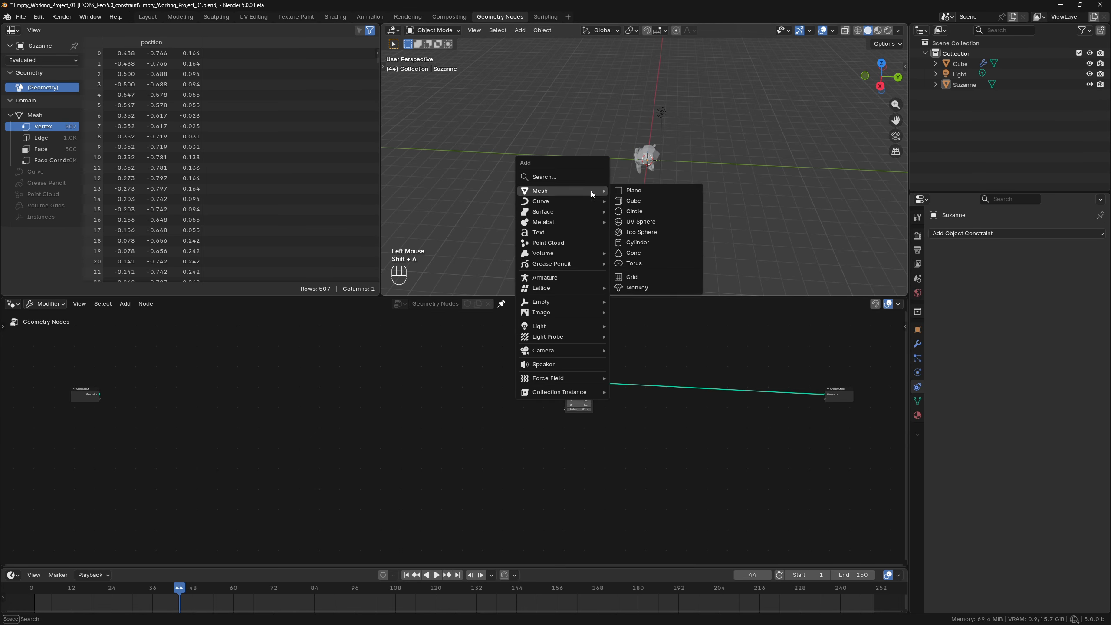
mouse_move(572, 350)
click(650, 361)
middle_drag(656, 158, 677, 159)
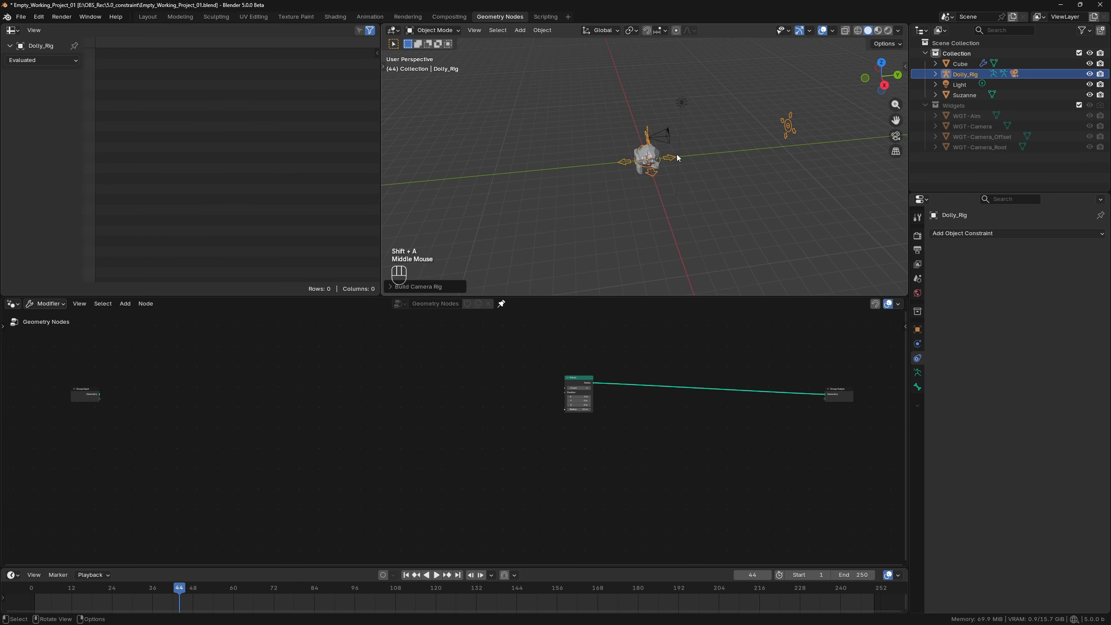
In Pose Mode, move the rig's aim control along Y onto the monkey and place the Camera bone well away from it.
key(ctrl+Tab)
click(648, 133)
shift+click(792, 128)
key(g)
key(y)
double_click(648, 135)
Keyframe the rig's Camera bone at frame 1 and at a new position on frame 30.
key(g)
key(z)
click(649, 151)
click(485, 154)
Go to frame 1 and set the scene's frame rate to 30 fps.
click(34, 594)
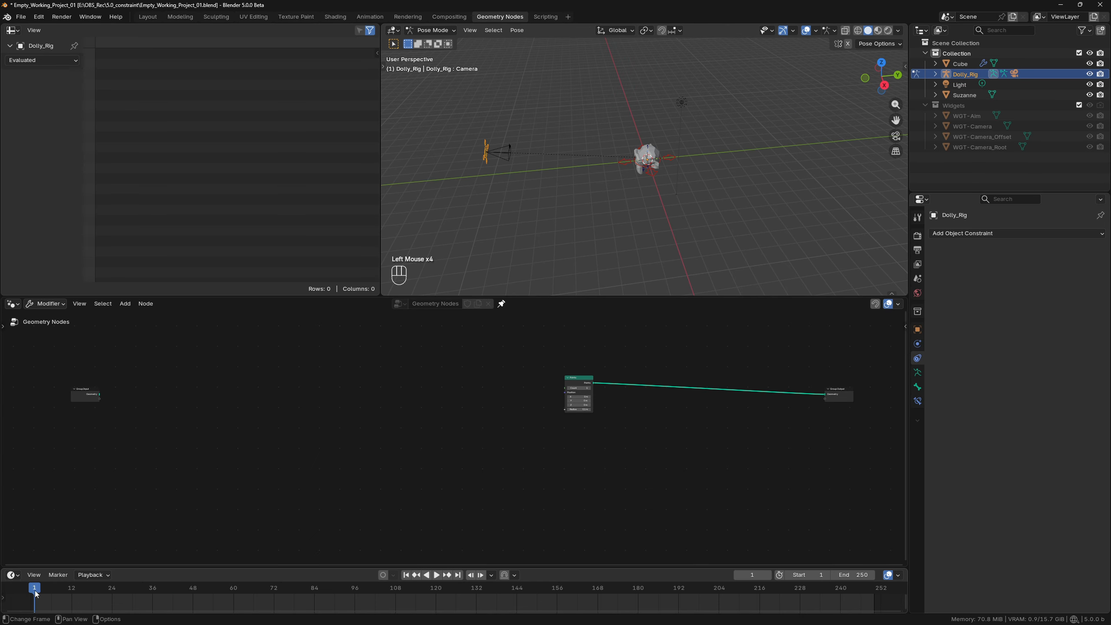
click(918, 250)
click(1051, 325)
click(1039, 410)
click(917, 236)
middle_drag(525, 166, 602, 209)
key(k)
click(579, 172)
click(131, 589)
Move the Camera bone to new positions at frames 60 and 90 and keyframe each one.
key(g)
key(k)
click(234, 589)
key(g)
click(531, 221)
key(k)
click(335, 589)
key(g)
click(676, 204)
key(k)
Play the camera move from frame 1 and set the scene's end frame to 120.
click(35, 588)
key(space)
key(Right)
key(Right)
key(Right)
key(ctrl+End)
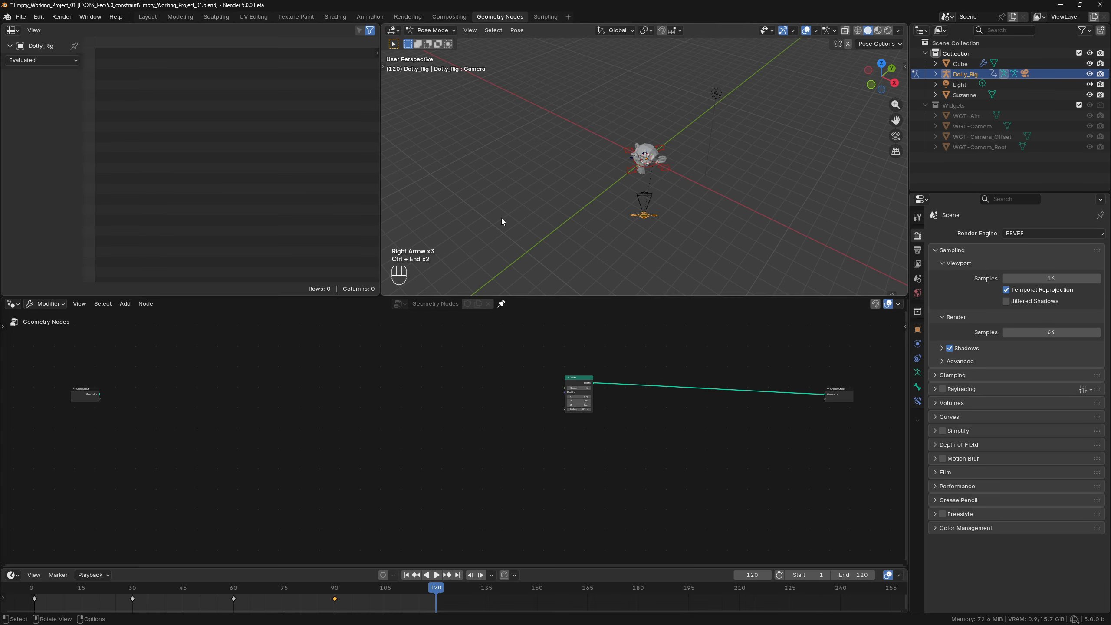
At frame 1, bring Dolly_Camera into the node tree as an Object Info node and link its Location to the Points Position.
click(36, 589)
scroll(525, 219, up, 1)
click(925, 105)
click(936, 74)
drag(956, 118, 628, 367)
scroll(420, 495, up, 4)
scroll(431, 508, down, 2)
scroll(435, 511, up, 2)
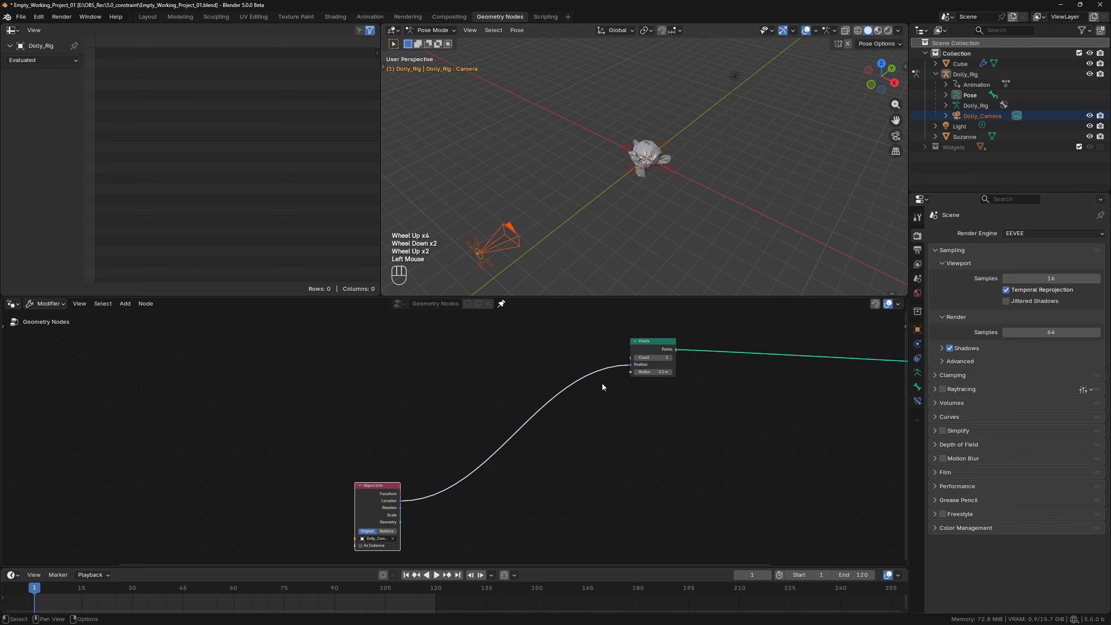
Set the Object Info node to Relative and move the Points node close beside it.
key(space)
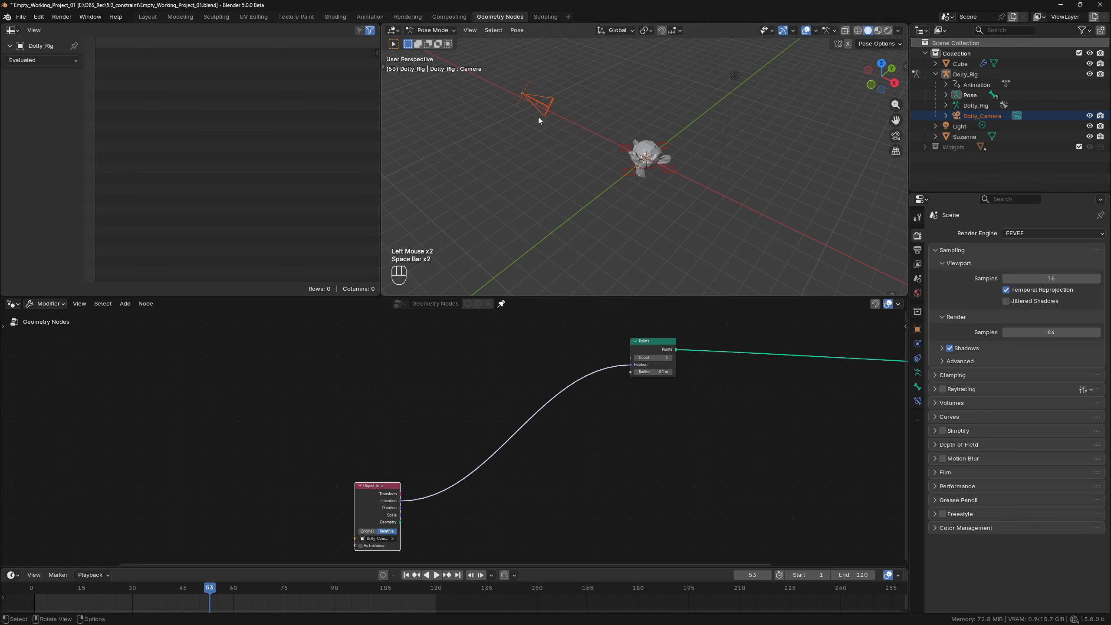
click(624, 353)
scroll(453, 491, down, 2)
middle_drag(453, 490, 529, 436)
Add a Simulation zone above the Object Info node and insert a Join Geometry node inside it.
key(shift+a)
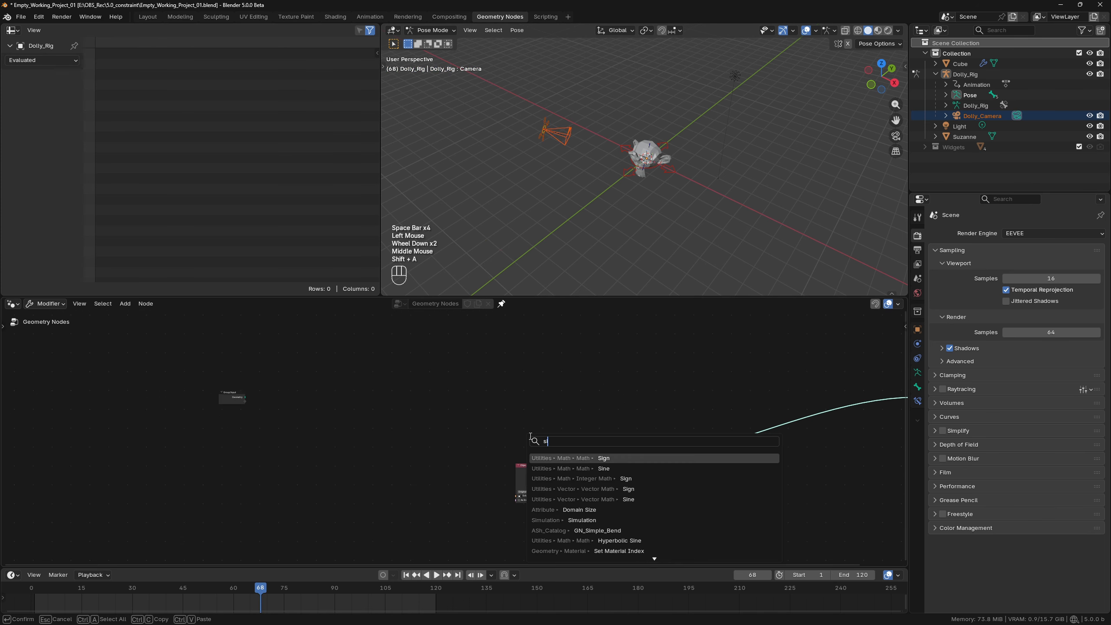
text(sim)
click(586, 458)
click(408, 416)
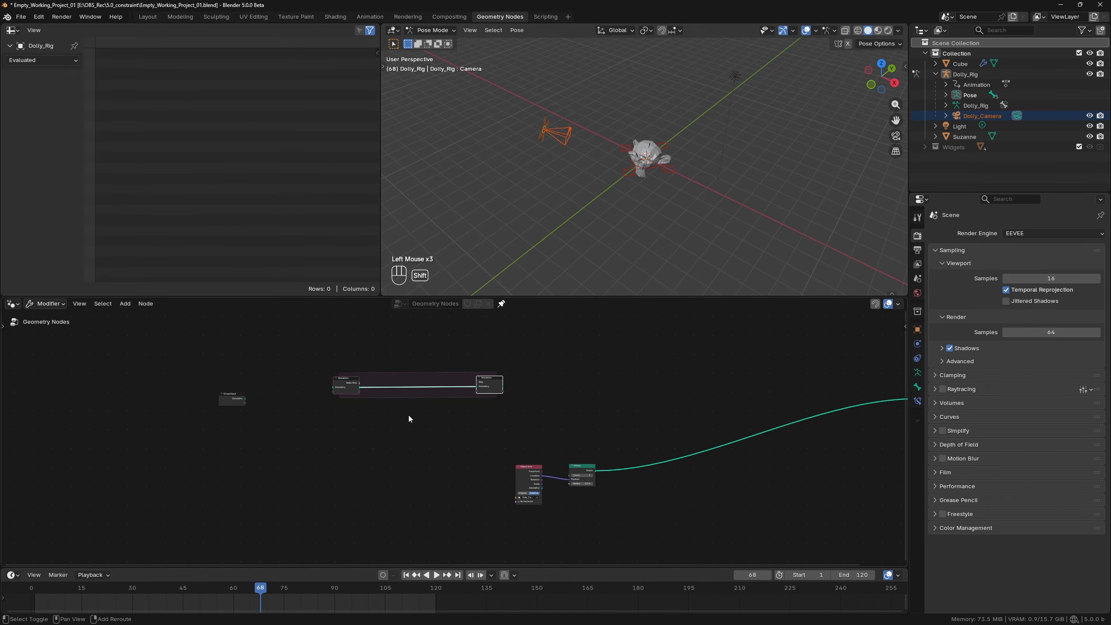
key(shift+a)
text(joi)
click(465, 437)
click(415, 385)
Move Object Info and Points below the zone, linking Points to Join Geometry and the Simulation output to Group Output.
drag(518, 434, 388, 415)
scroll(390, 403, up, 2)
middle_drag(427, 423, 465, 477)
scroll(466, 477, up, 2)
drag(423, 491, 464, 400)
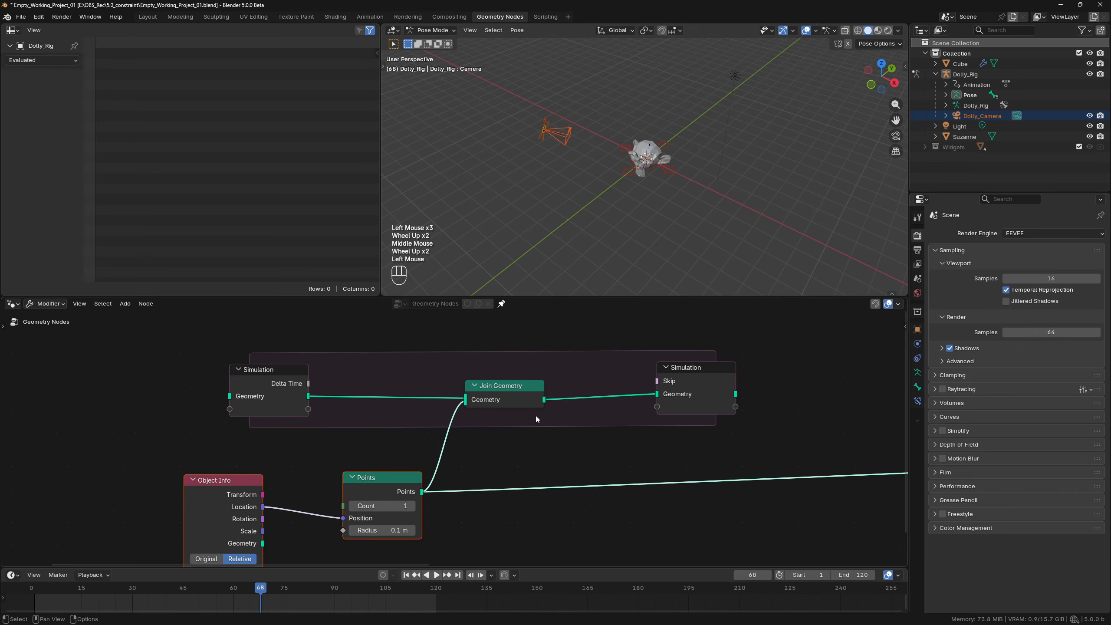
scroll(644, 414, down, 2)
alt+shift+click(644, 411)
Play the animation from frame 1 through frame 120 to record the camera's point trail.
click(404, 574)
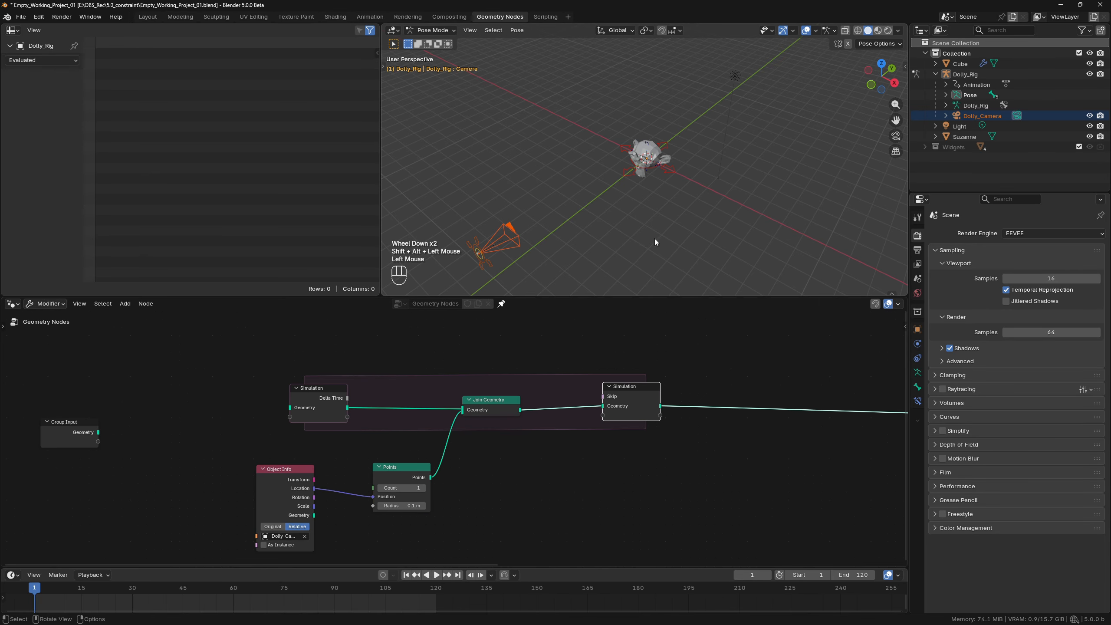
key(space)
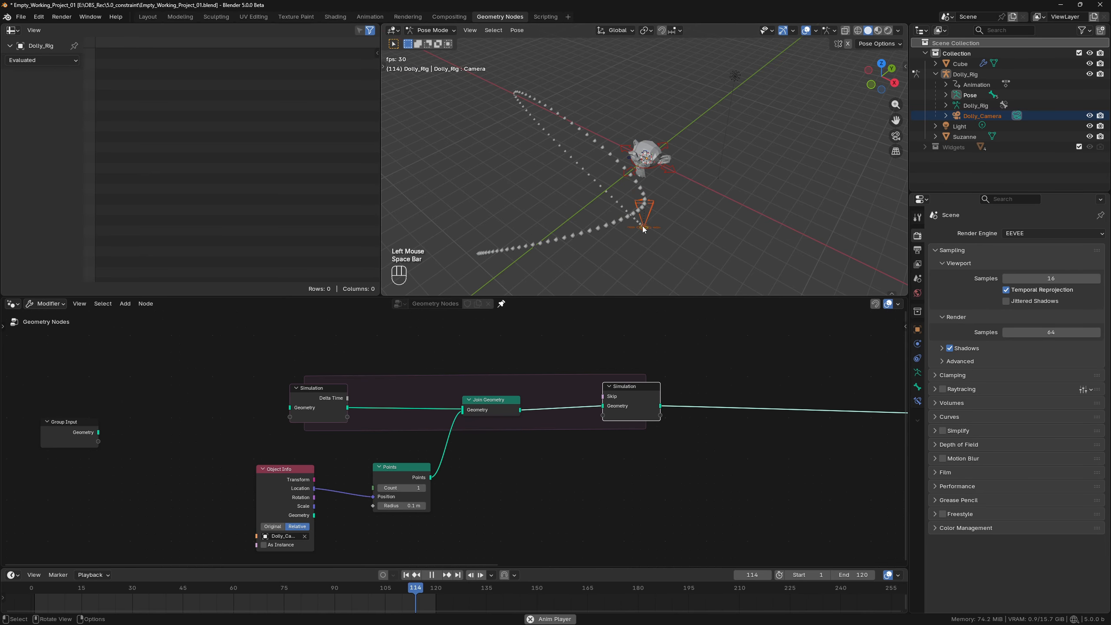
key(space)
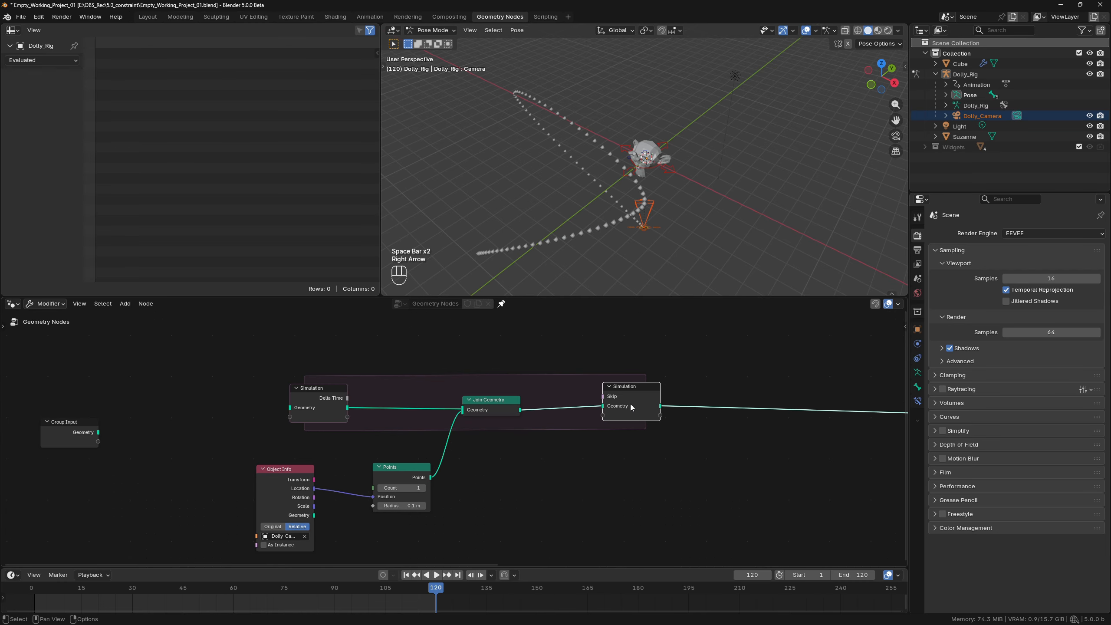
Bake frame 120 as Still with a new Bake node after the Simulation zone and preview its output in a Viewer.
key(shift+a)
text(bak)
click(671, 488)
click(681, 388)
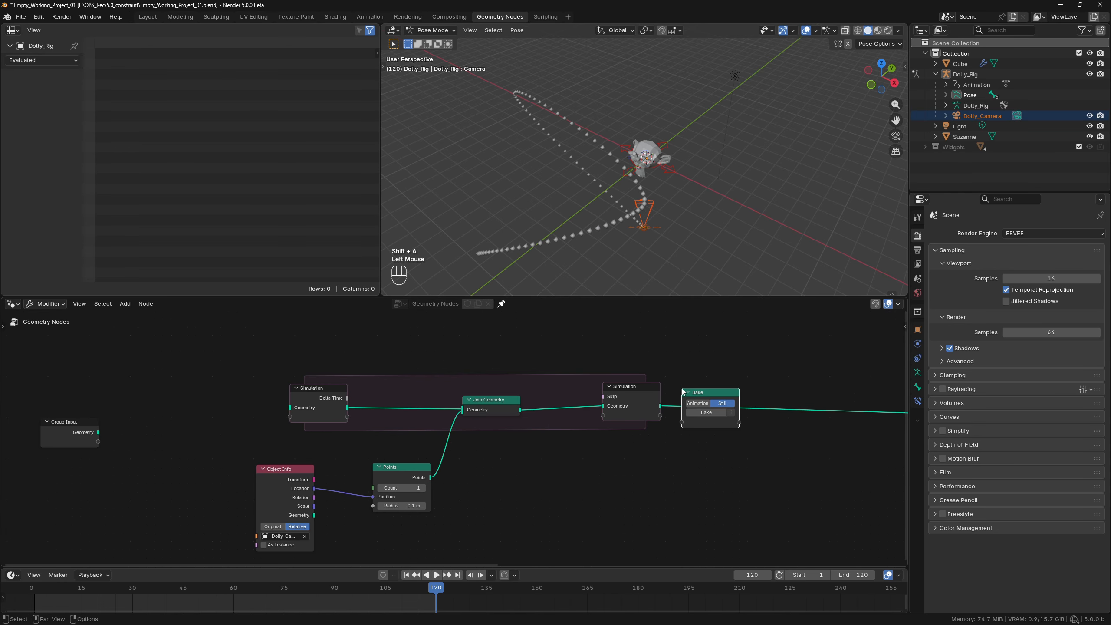
click(706, 412)
ctrl+shift+click(705, 394)
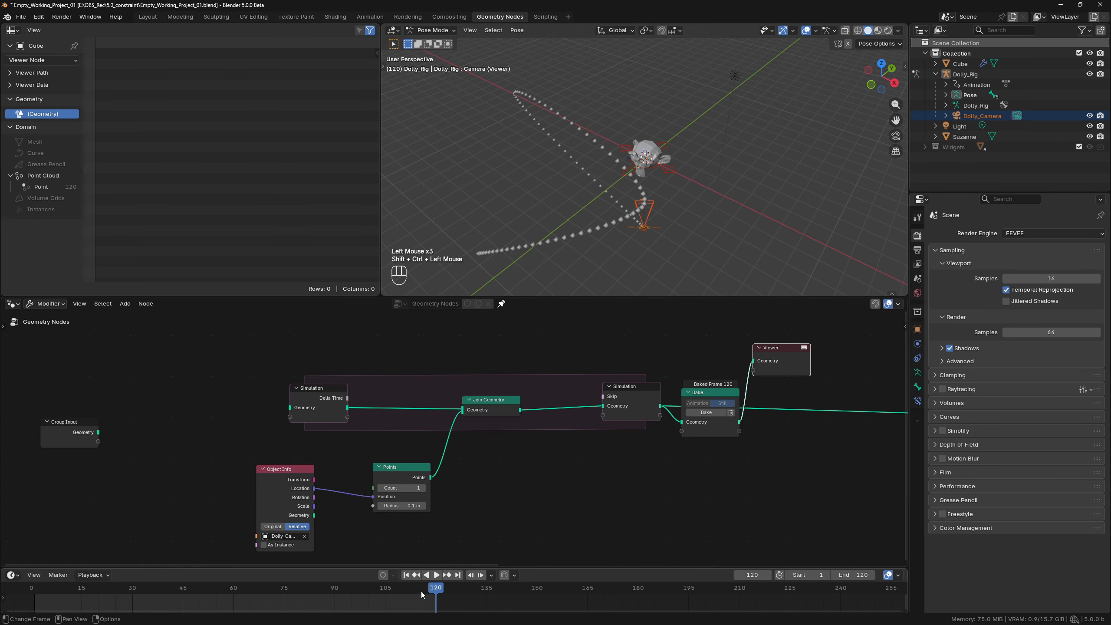
Scrub to frame 40, then shift the point-recording nodes and the Bake node away from the Viewer to make room.
drag(421, 591, 167, 564)
scroll(280, 385, down, 2)
drag(291, 363, 593, 515)
drag(605, 395, 521, 400)
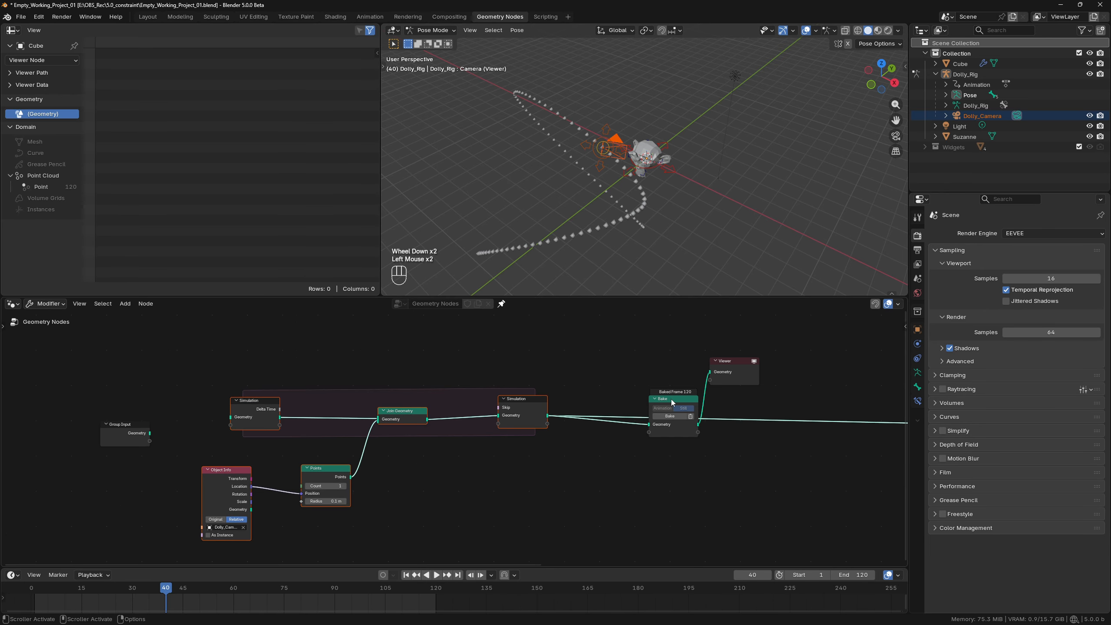
drag(671, 400, 600, 386)
middle_drag(604, 389, 491, 431)
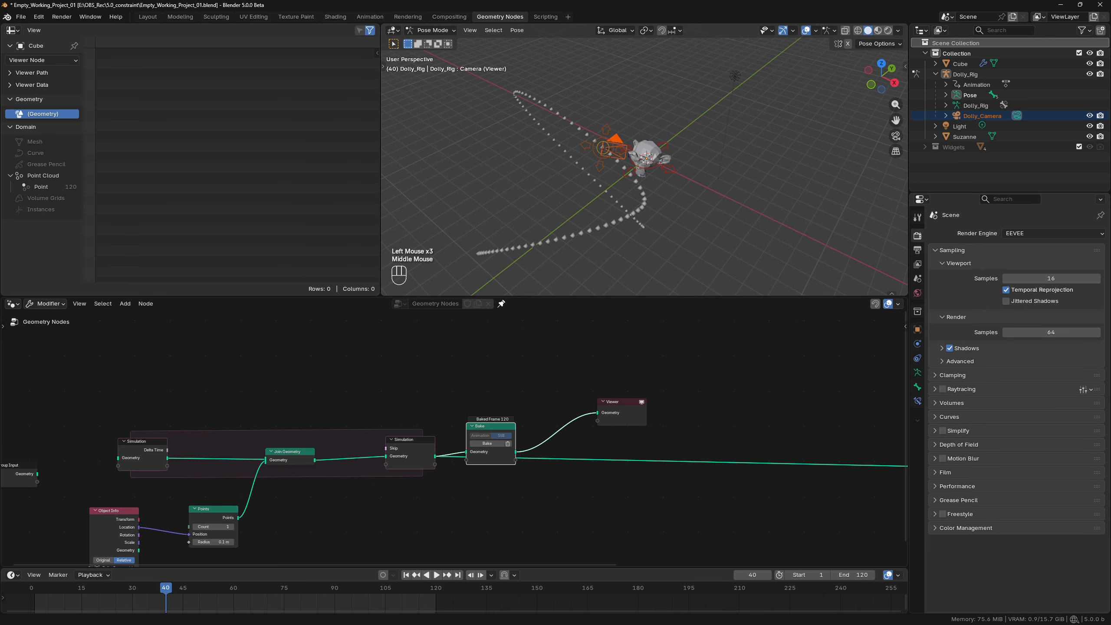
Insert a Points to Curves node between Bake and the Viewer, and move the Viewer further along.
click(393, 444)
click(404, 394)
key(shift+a)
text(poit)
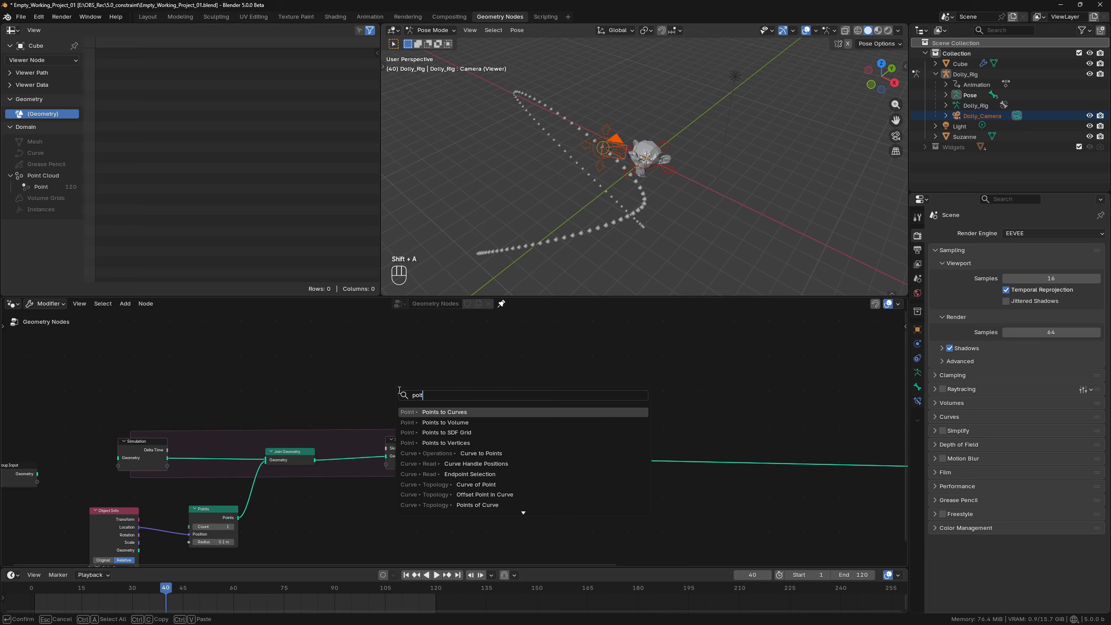
key(Return)
click(534, 411)
drag(625, 408, 820, 398)
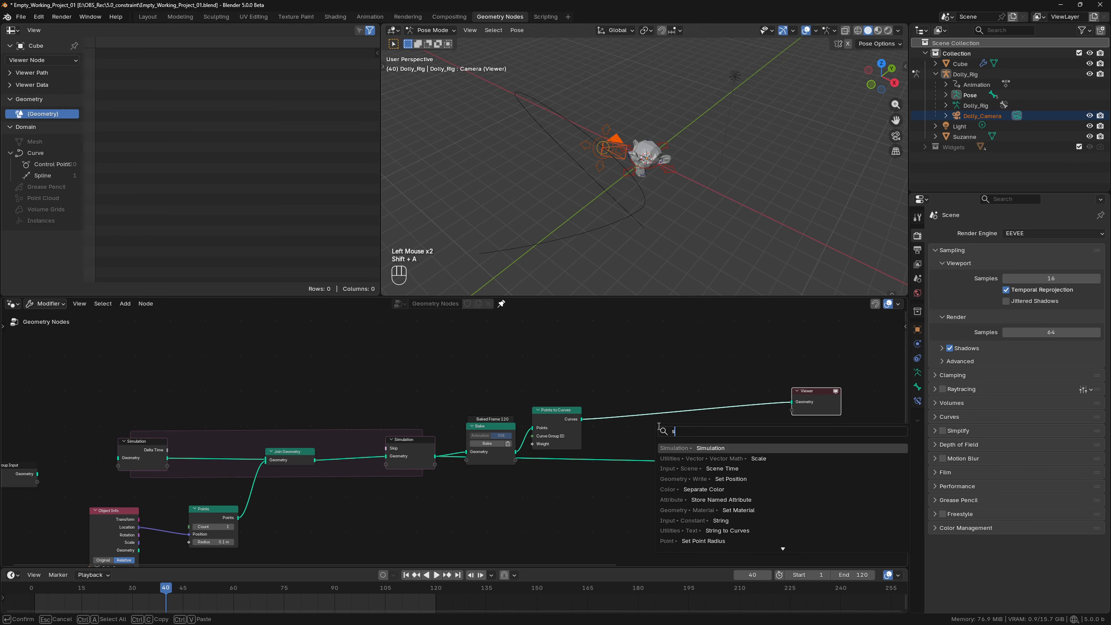
Insert a Set Position node between Points to Curves and the Viewer.
key(shift+a)
text(setpo)
key(Return)
click(611, 394)
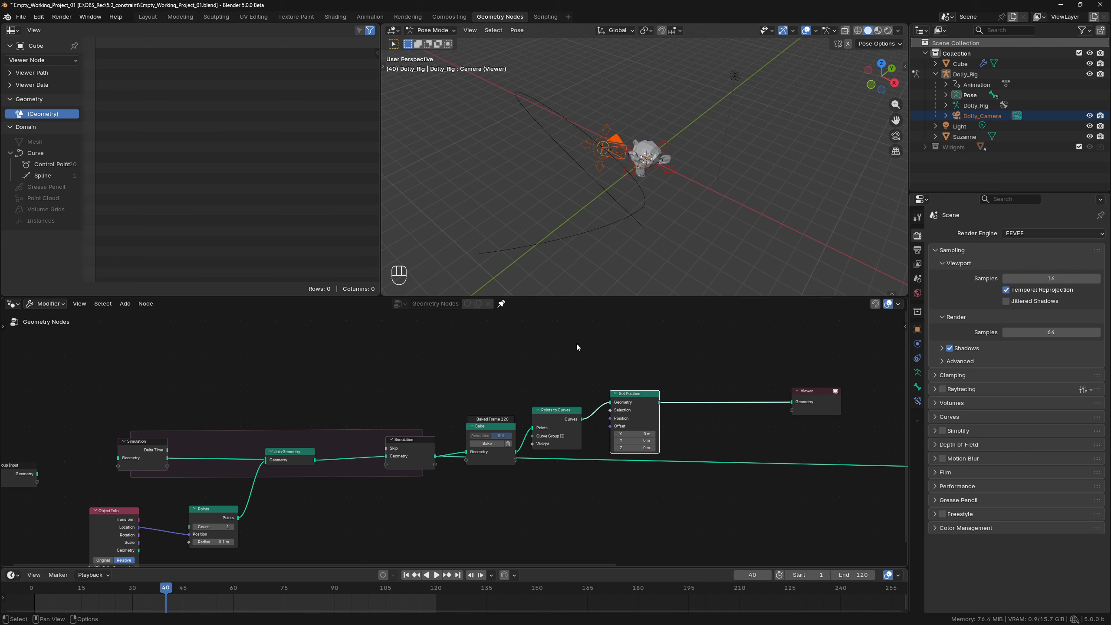
Add a Position node and a Vector Math Subtract node above the chain, linking Position to Subtract's first Vector input.
middle_drag(595, 360, 590, 431)
key(shift+a)
text(point)
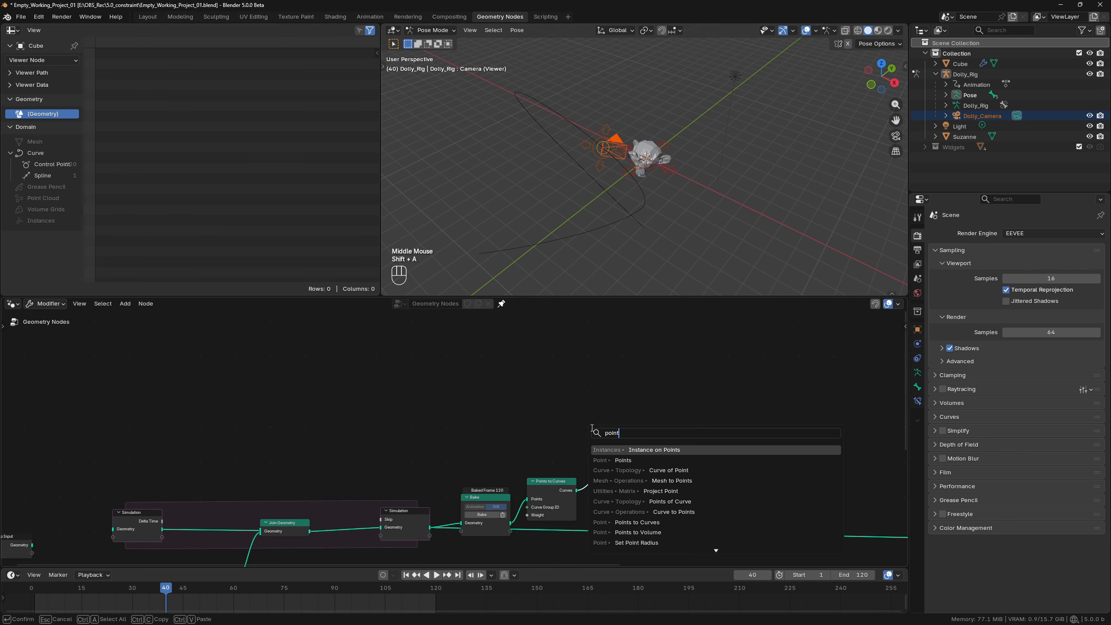
text(sition)
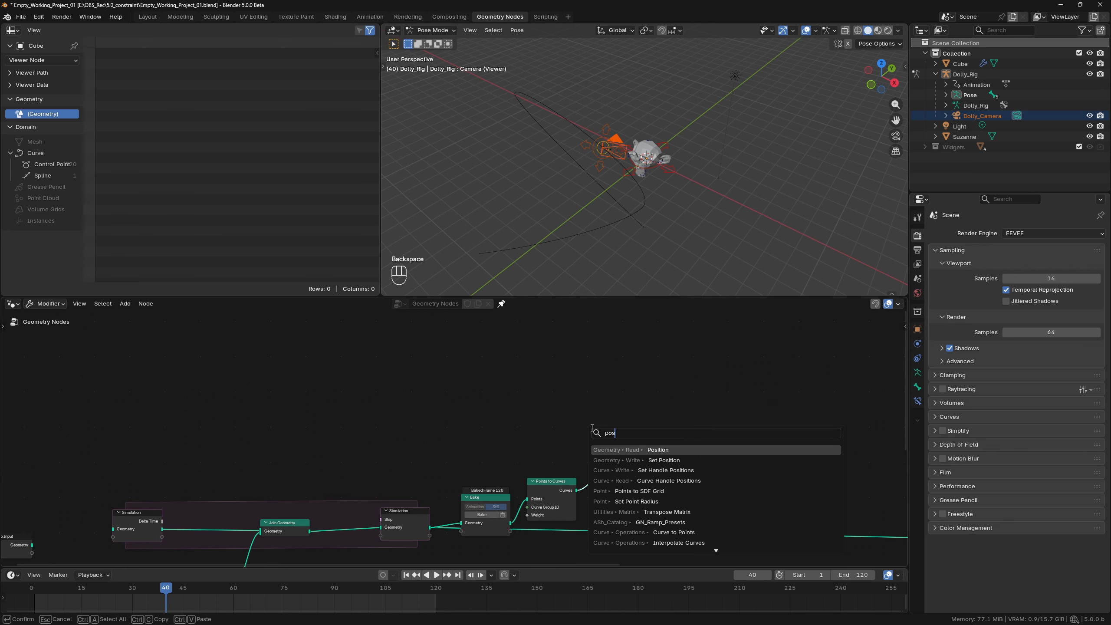
key(Return)
click(430, 356)
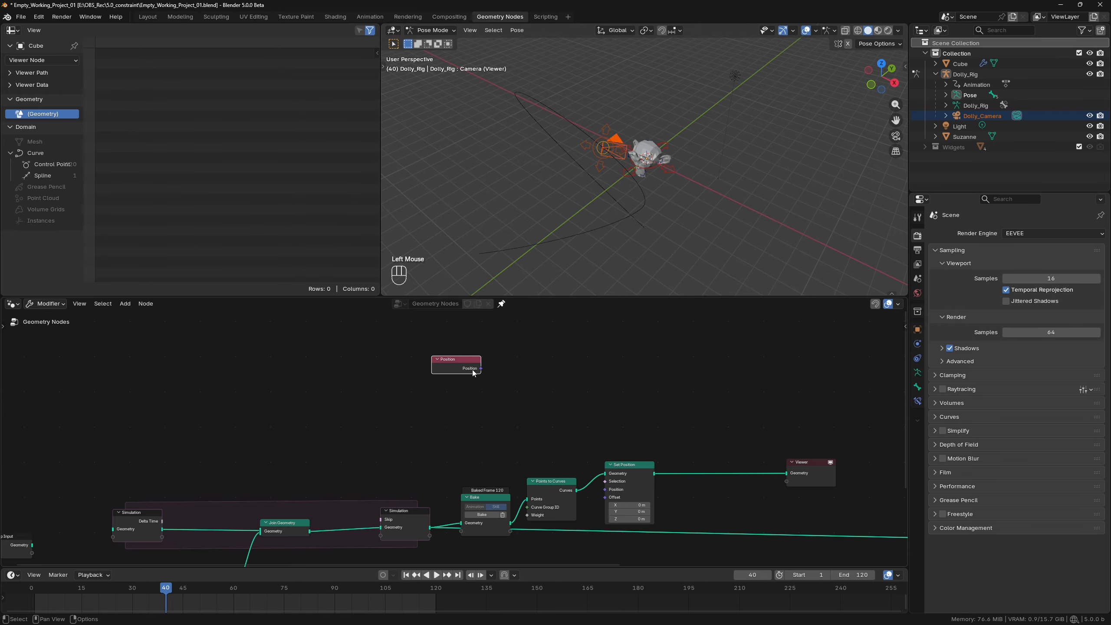
key(shift+a)
text(su)
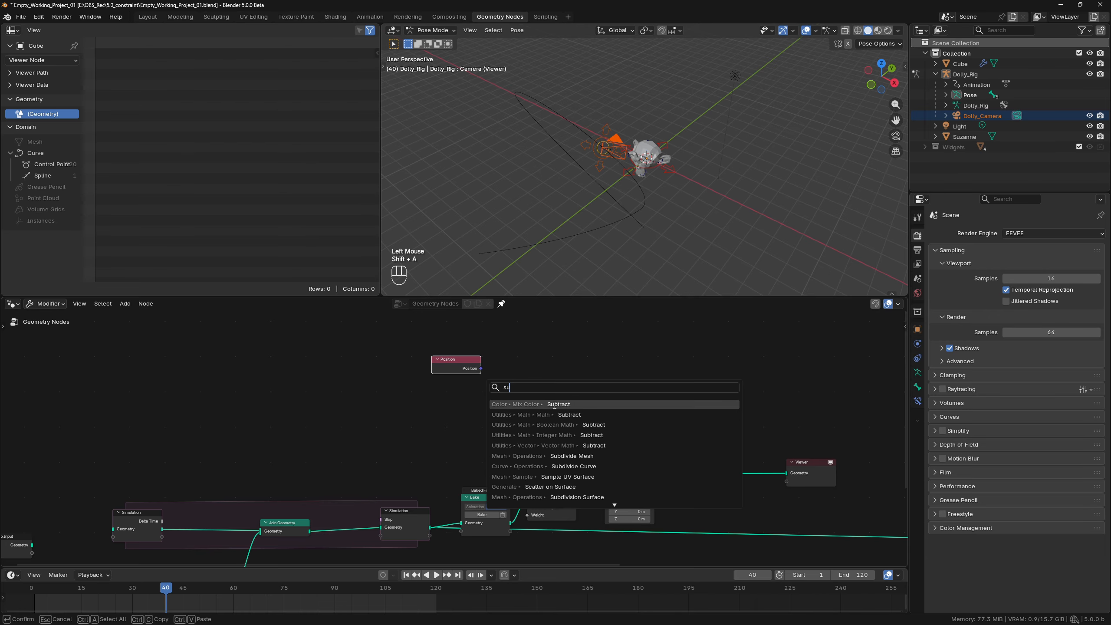
click(595, 445)
click(557, 377)
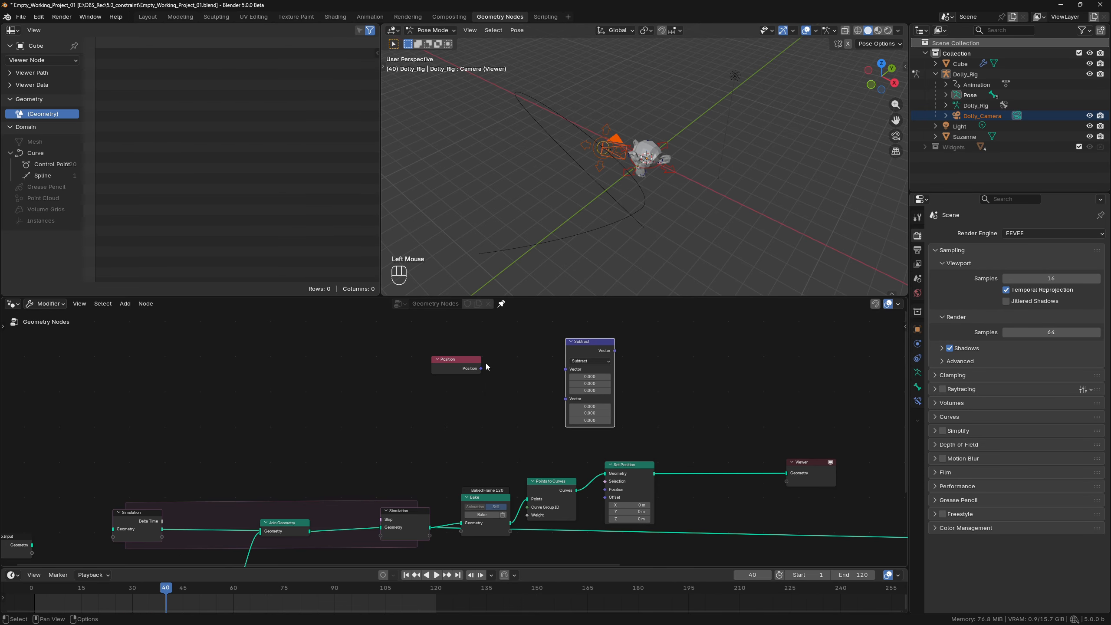
drag(481, 369, 416, 361)
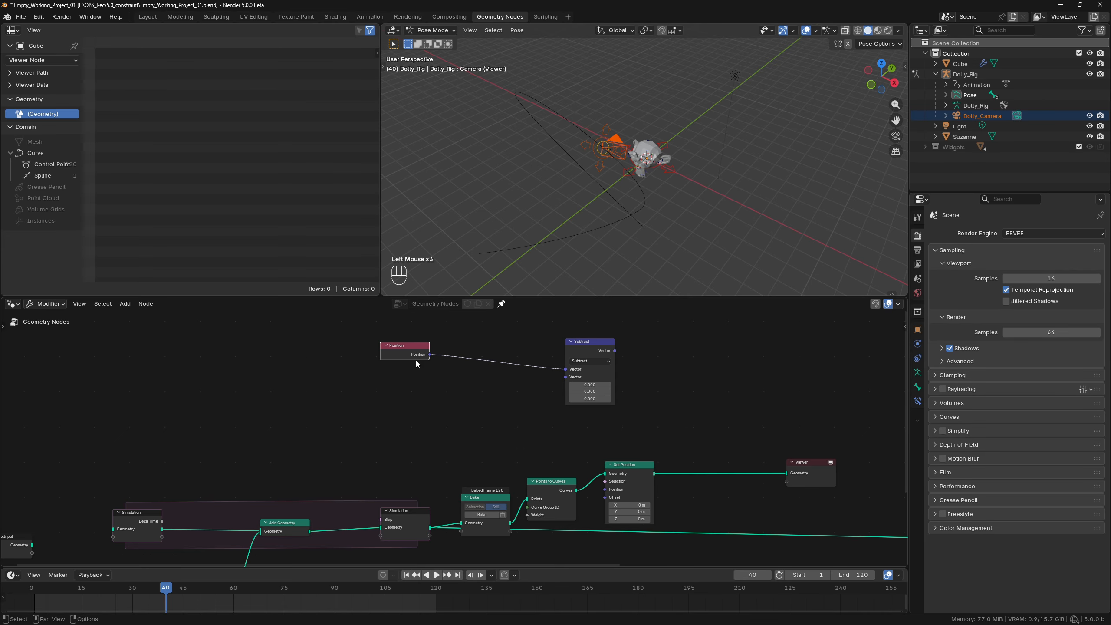
Add an Evaluate at Index node set to Vector, linking Position through it to the second Vector input of Subtract.
key(shift+a)
text(eva)
click(496, 382)
click(478, 378)
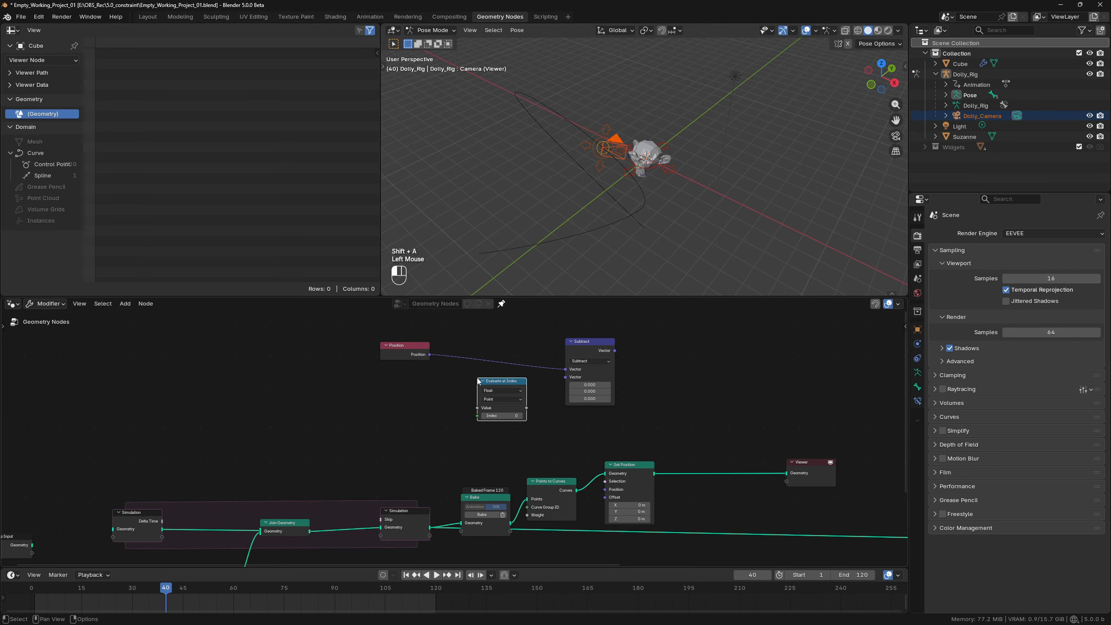
click(501, 391)
click(491, 430)
alt+right_drag(404, 350, 500, 405)
alt+right_drag(503, 409, 582, 381)
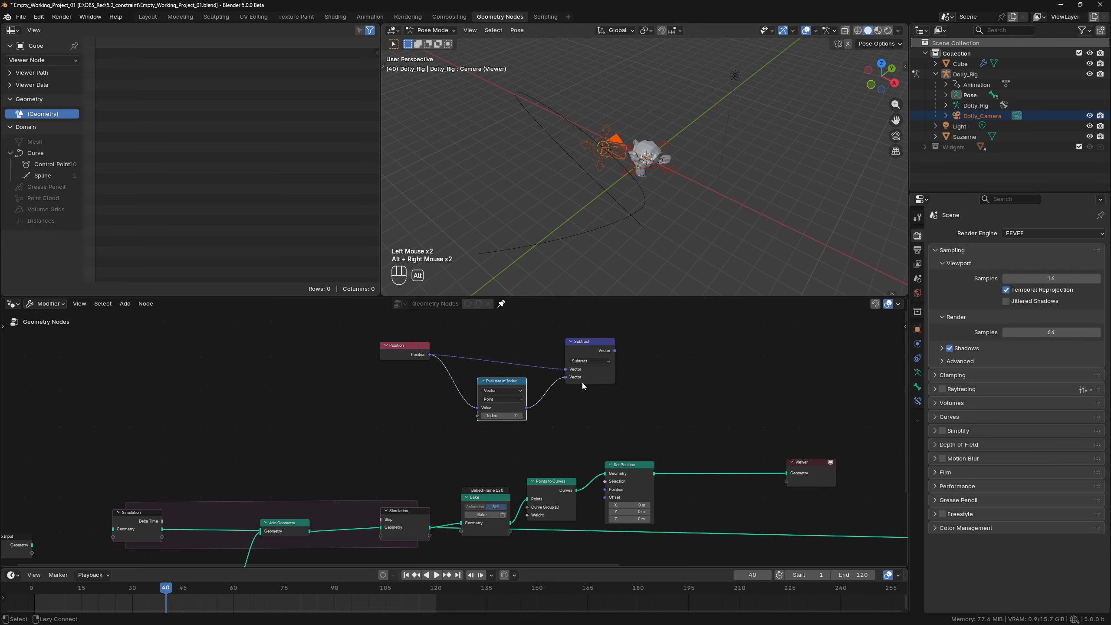
Add an Index node feeding an Integer Math Subtract node with value 1, and move both clear of Evaluate at Index.
key(shift+a)
text(index)
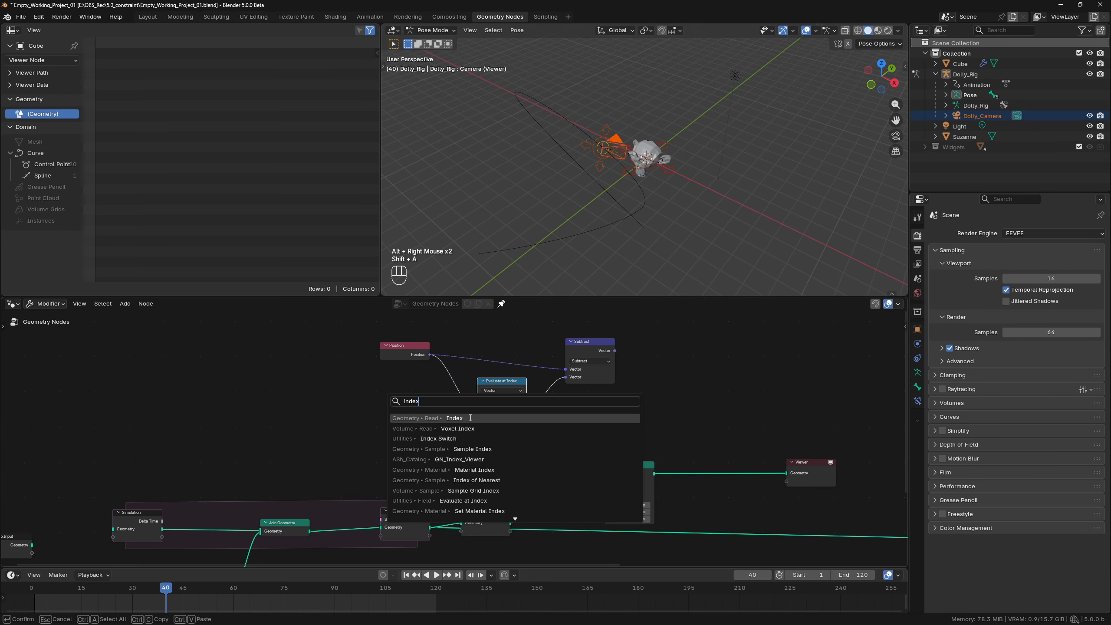
click(420, 407)
click(352, 391)
drag(353, 387, 389, 391)
text(su)
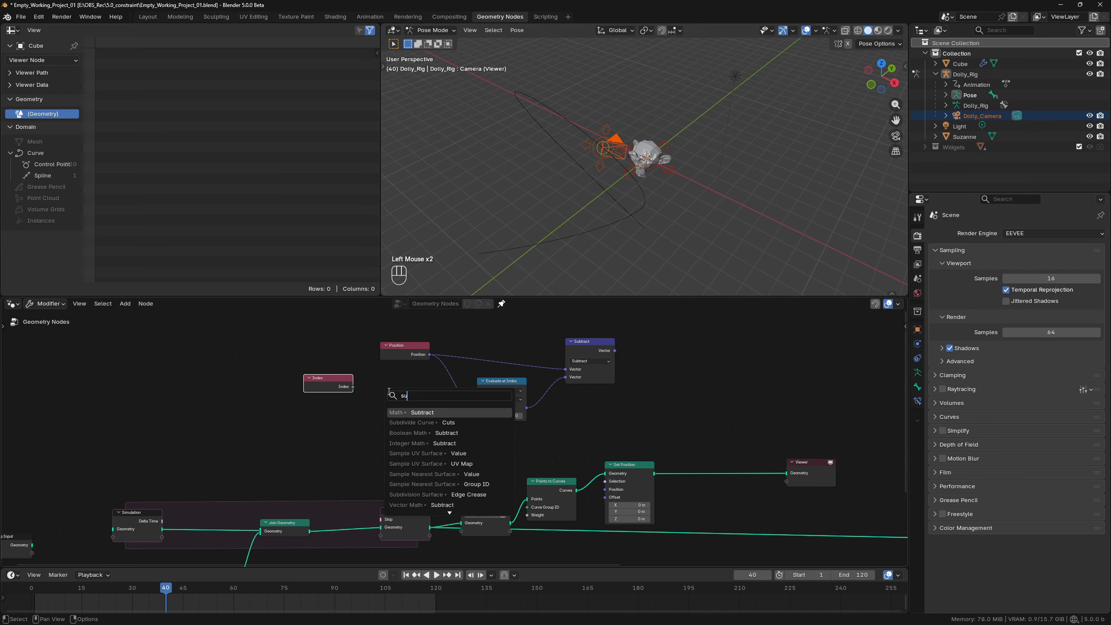
click(437, 443)
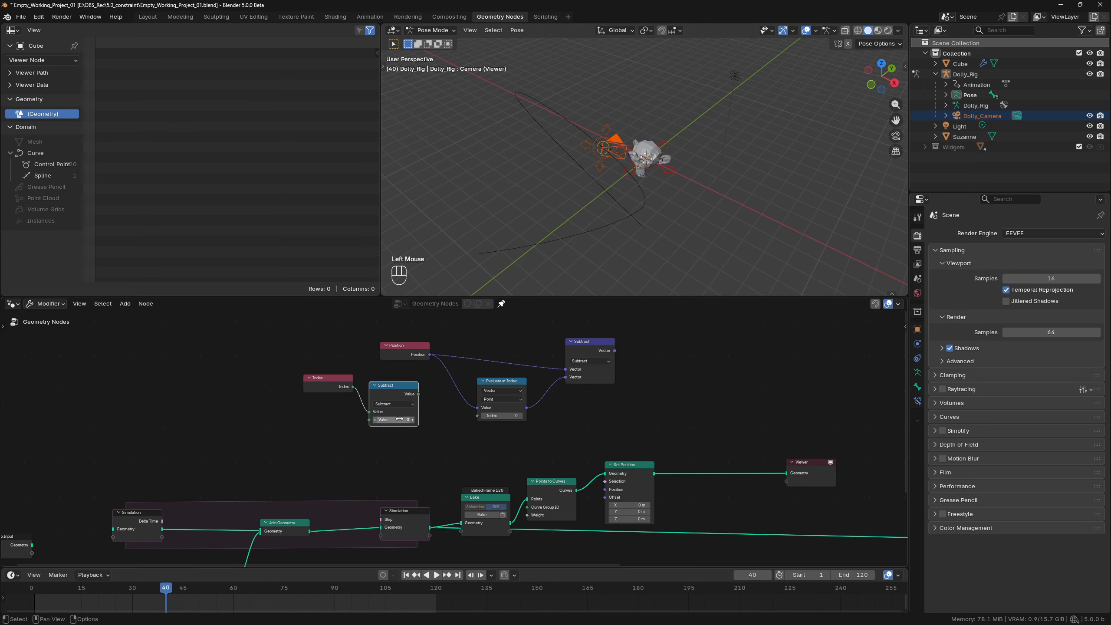
drag(303, 369, 386, 405)
drag(388, 386, 310, 392)
click(310, 392)
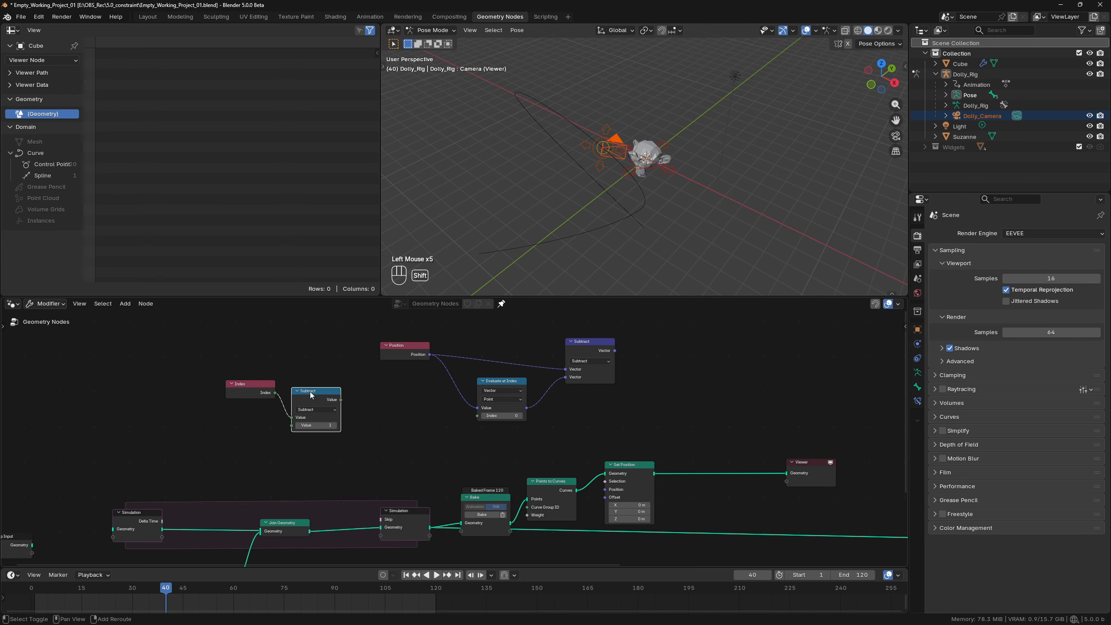
Duplicate the integer Subtract node as Maximum with value 0, linking it between Subtract and Evaluate at Index's Index input.
key(shift+d)
click(371, 391)
alt+right_drag(317, 405, 372, 408)
click(376, 410)
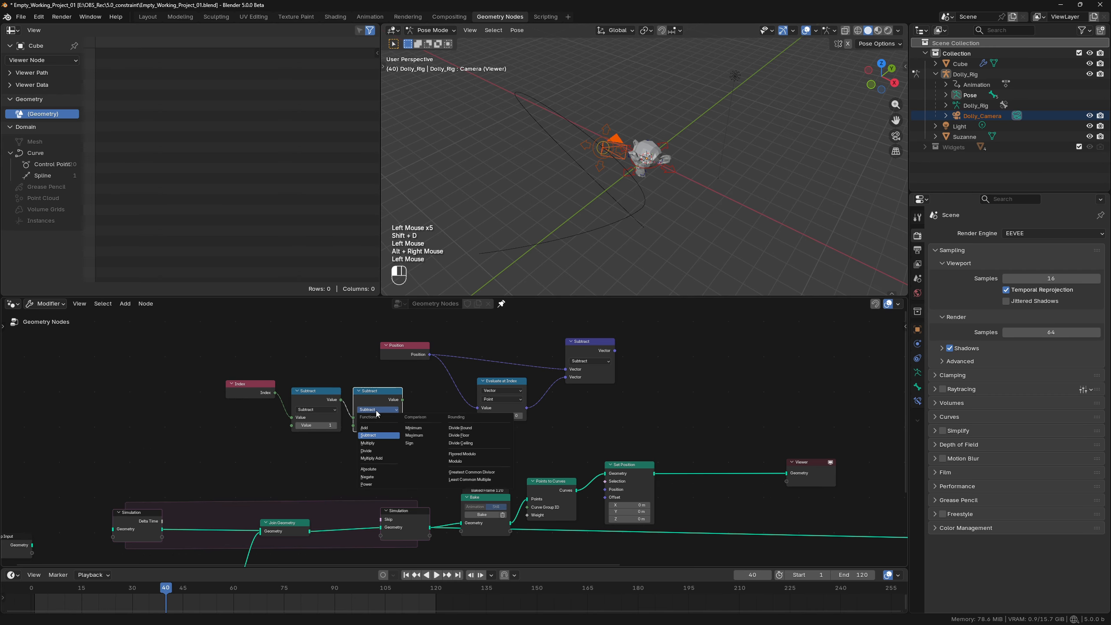
click(421, 435)
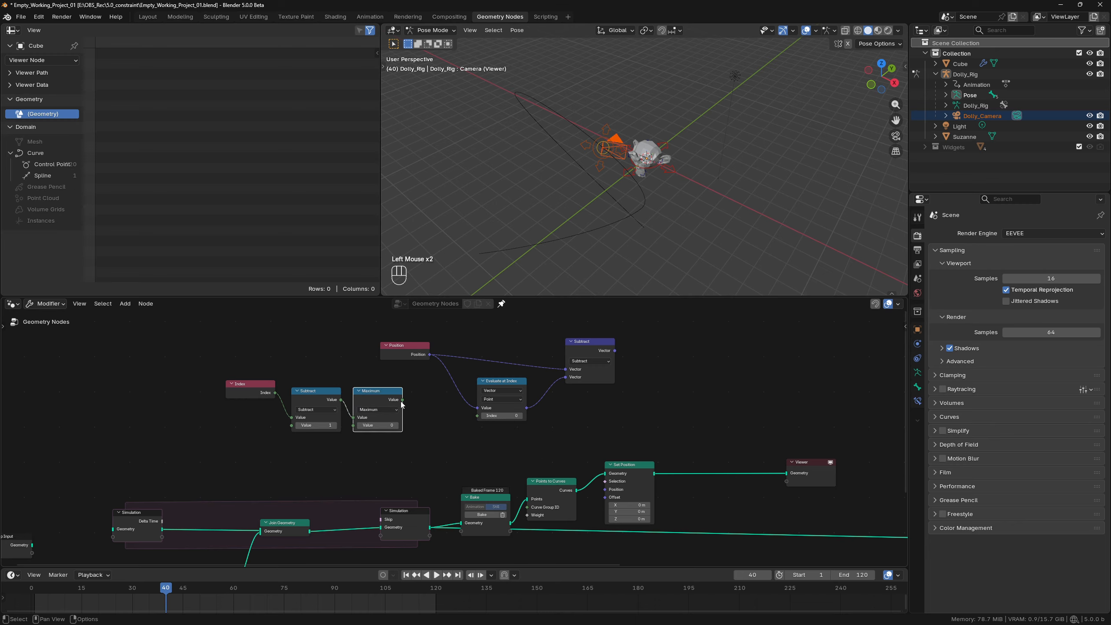
drag(401, 403, 479, 418)
Link the vector Subtract to Set Position's Offset through a Scale node, and set the scale to about 4.01.
drag(582, 349, 607, 498)
click(662, 374)
click(662, 373)
drag(636, 371, 634, 386)
middle_drag(562, 192, 637, 165)
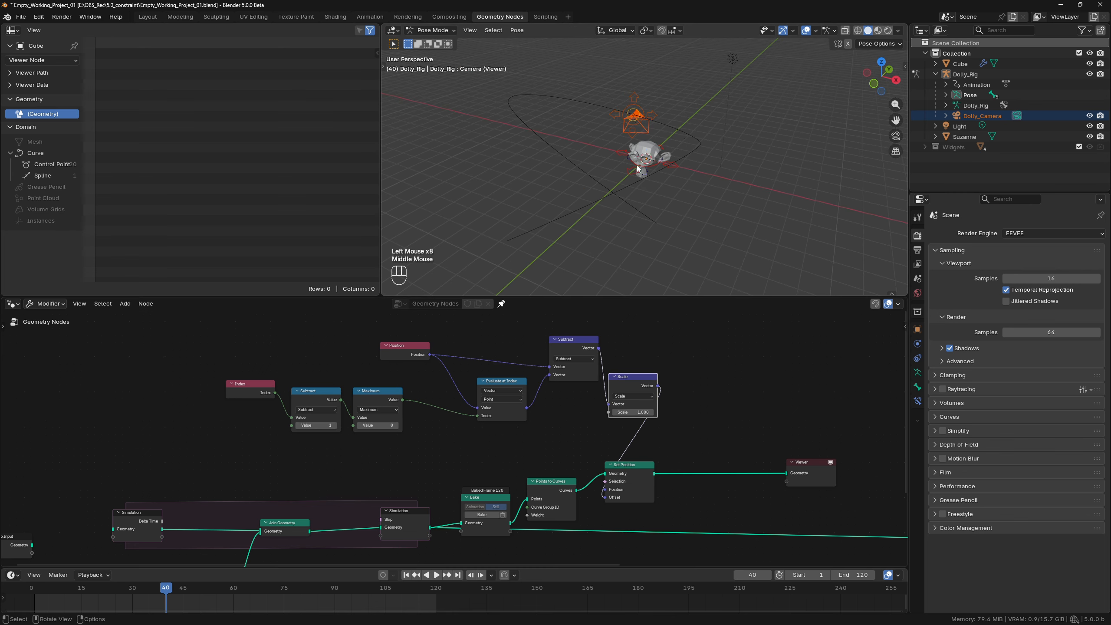
shift+drag(634, 412, 641, 412)
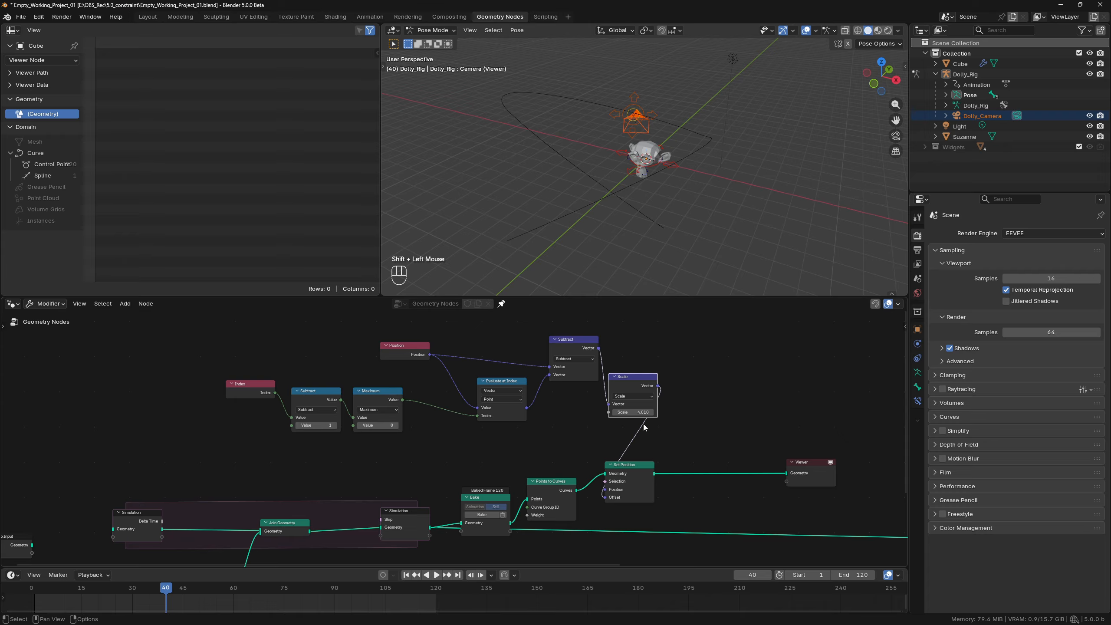
Duplicate Set Position into the link before the Viewer and add a Blur Attribute node above it.
click(644, 475)
key(shift+d)
click(713, 470)
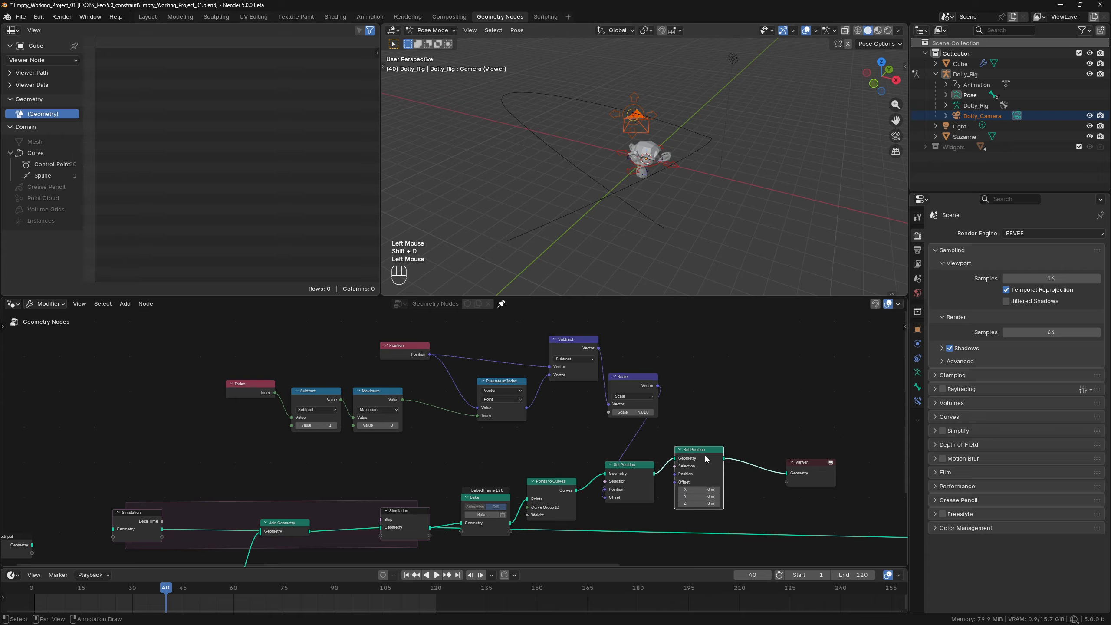
key(shift+a)
text(blu)
click(697, 425)
click(702, 387)
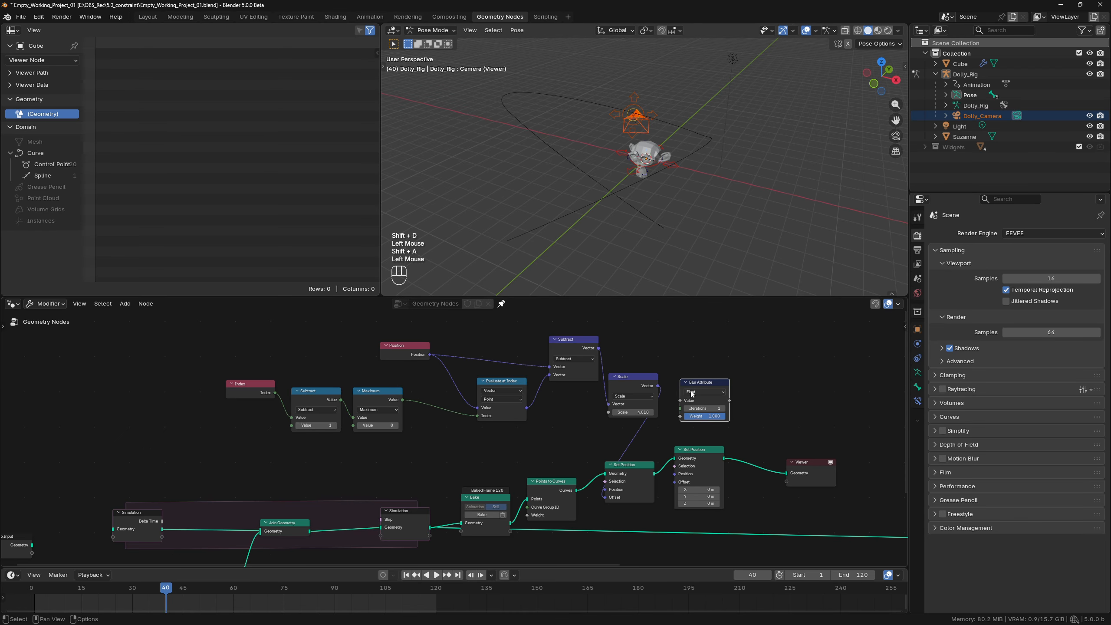
Set Blur Attribute to Vector with 44 iterations and link Position through it to the second Set Position's Position input.
drag(430, 355, 680, 401)
drag(729, 400, 674, 474)
mouse_move(702, 409)
shift+mouse_down()
mouse_move(722, 409)
mouse_move(702, 409)
shift+mouse_up()
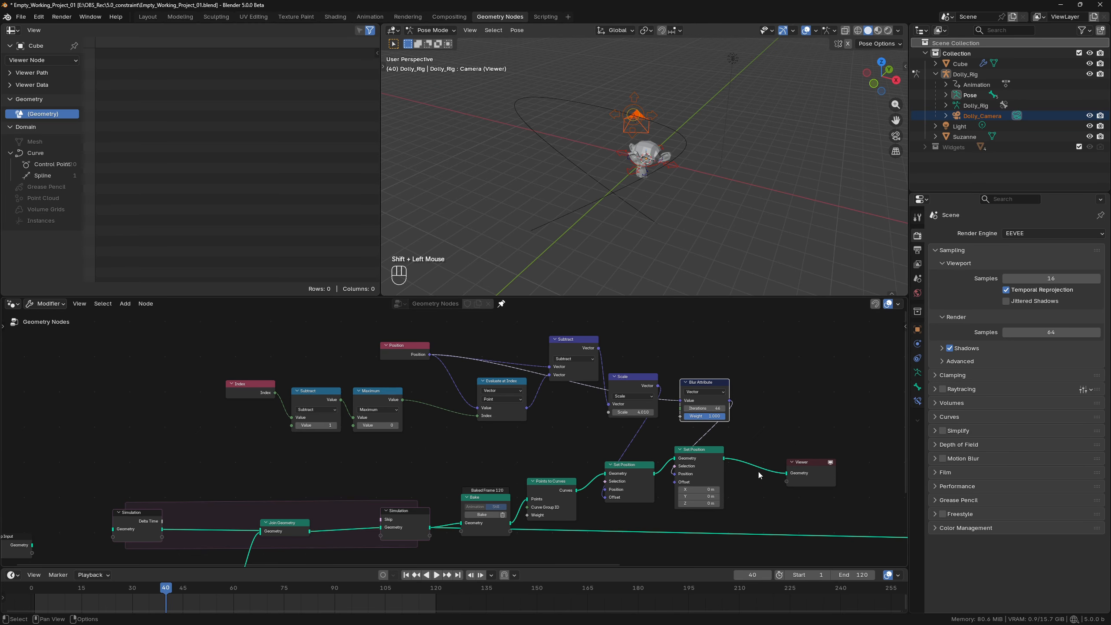
Duplicate the second Set Position node into the link before the Viewer and space it away from the original.
middle_drag(759, 472, 630, 432)
click(564, 418)
key(shift+d)
click(621, 418)
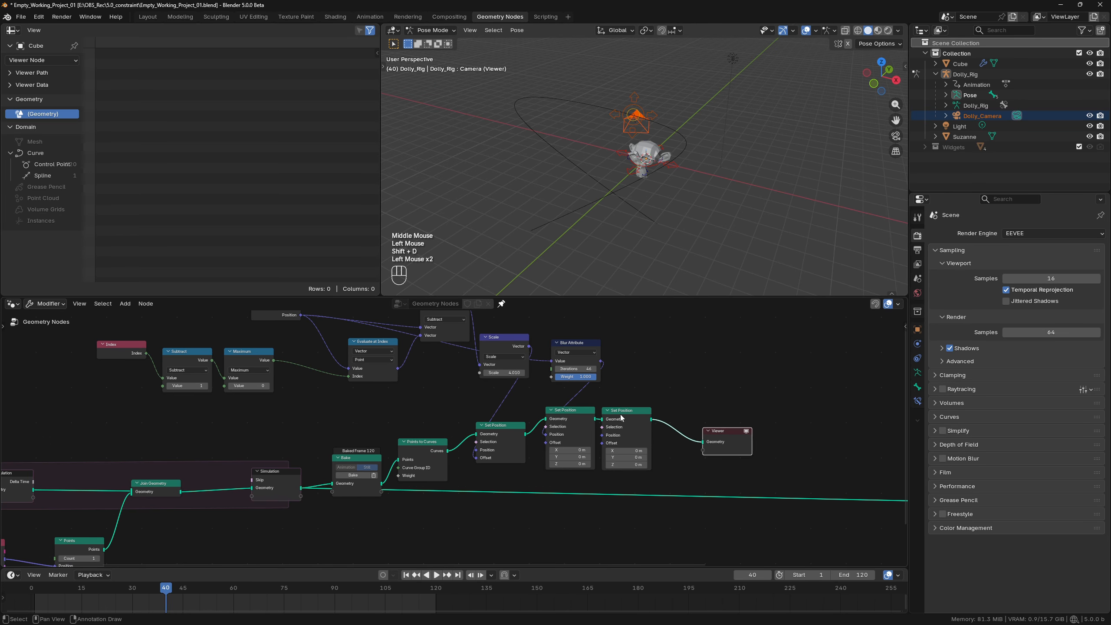
drag(621, 418, 673, 424)
middle_drag(632, 375, 601, 420)
Duplicate the vector Scale node above the third Set Position and link a new Noise Texture's Color to its Vector.
click(472, 389)
key(shift+d)
click(642, 395)
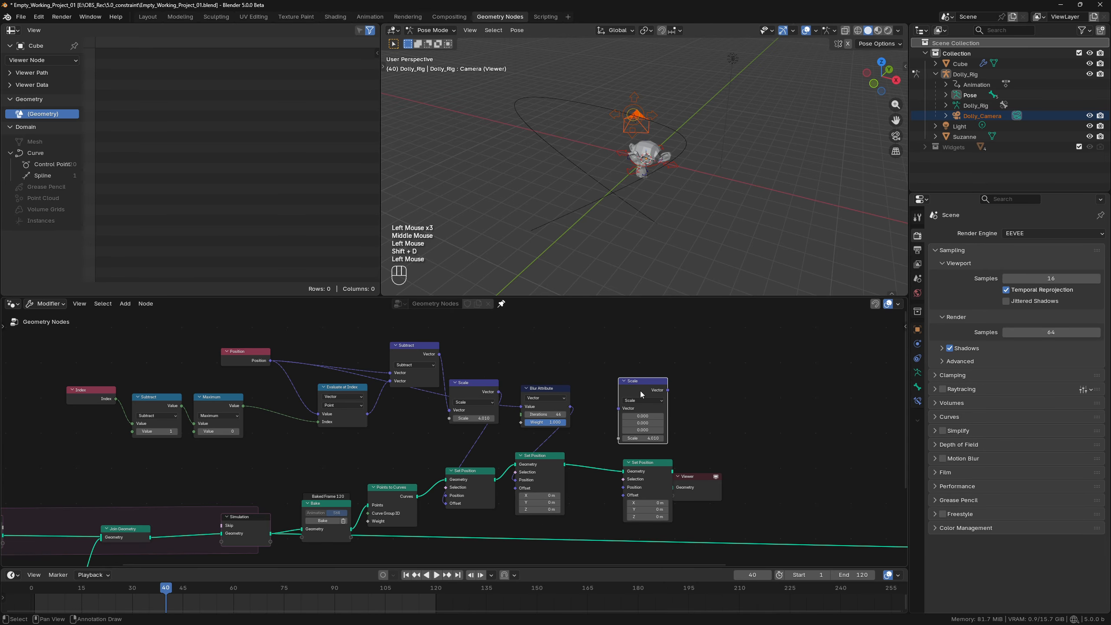
key(shift+a)
text(noi)
key(Return)
click(641, 350)
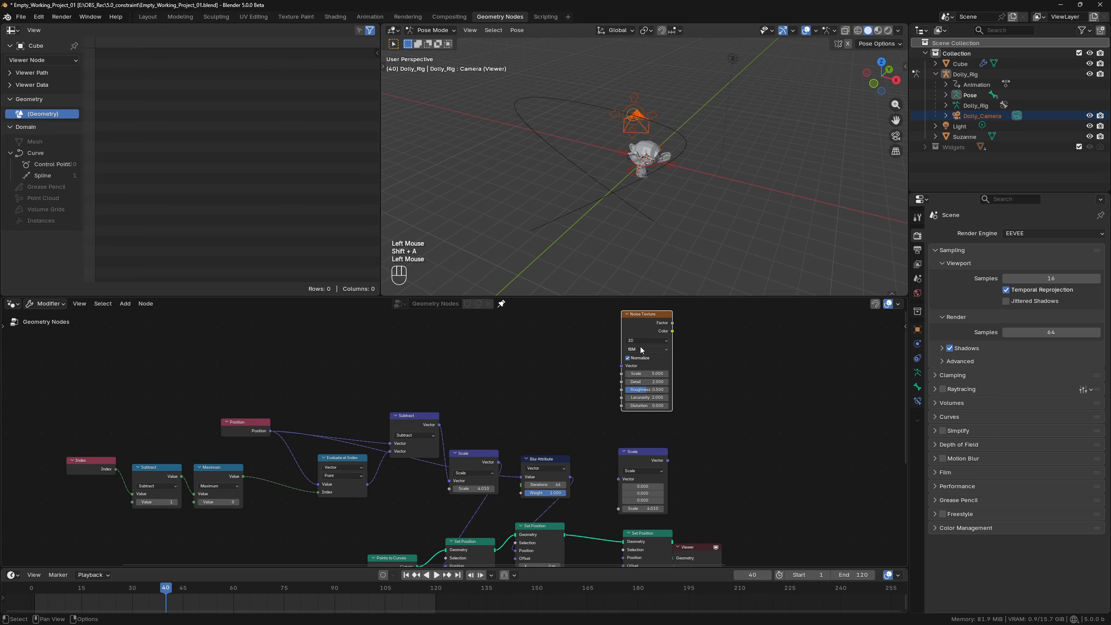
drag(642, 350, 618, 478)
Set the duplicated Scale node to 0.1 and link it to the third Set Position's Offset.
click(654, 487)
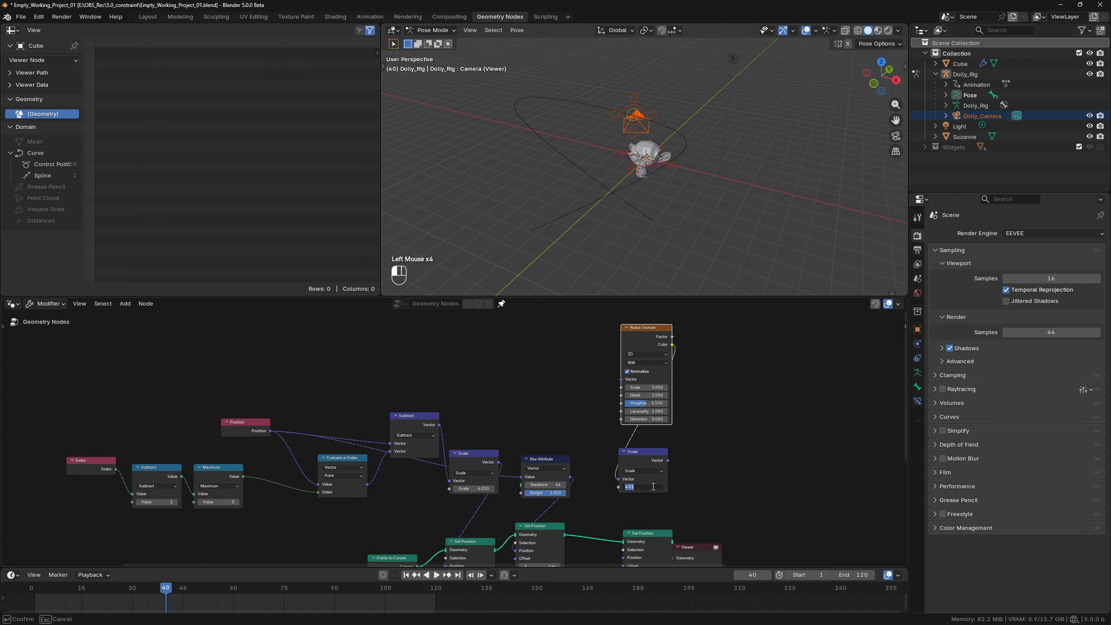
text(0.1)
key(Return)
middle_drag(695, 480, 686, 424)
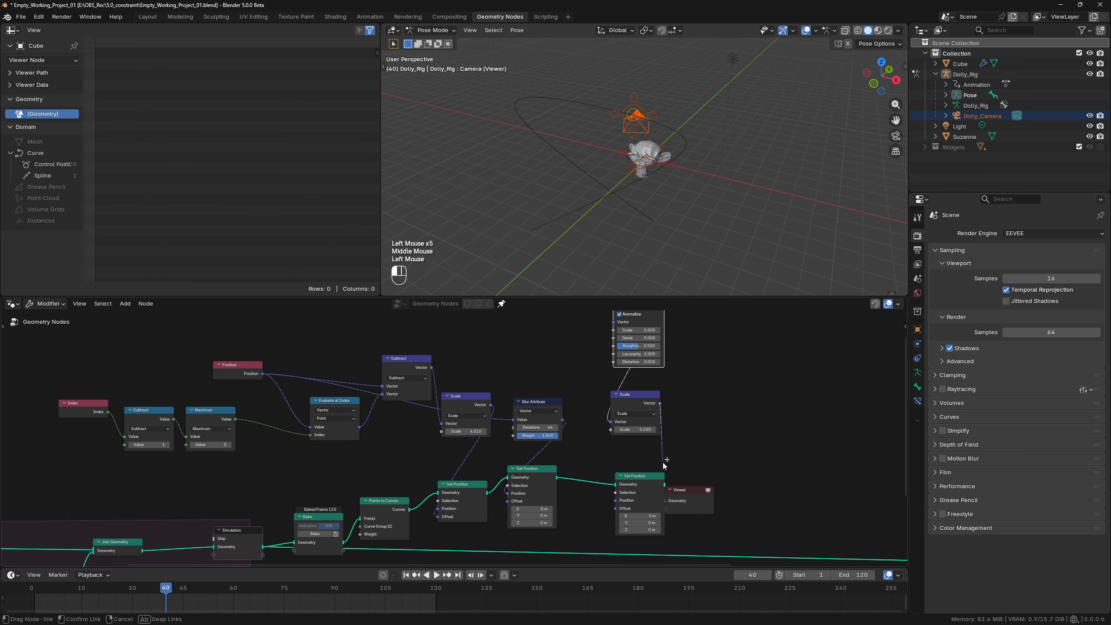
drag(661, 403, 615, 508)
drag(629, 492, 605, 501)
Disable Normalize on the Noise Texture, set its scale to 2, and increase the connected Scale node's factor.
mouse_move(508, 147)
middle_down()
mouse_move(532, 142)
mouse_move(519, 164)
middle_up()
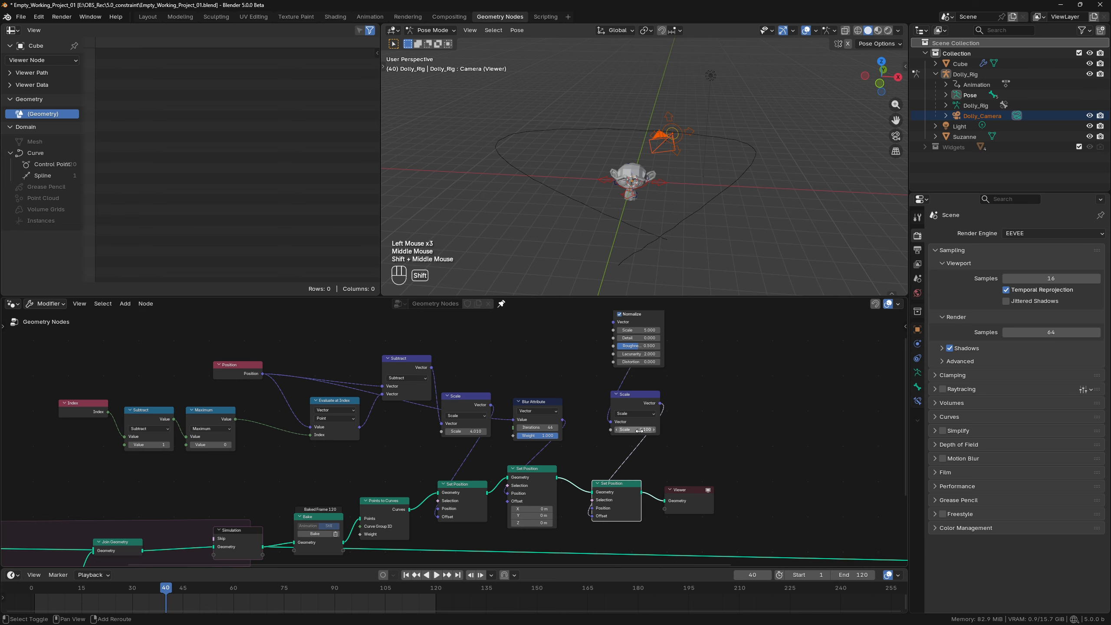
mouse_move(635, 429)
shift+mouse_down()
mouse_move(652, 429)
mouse_move(638, 430)
shift+mouse_up()
click(619, 315)
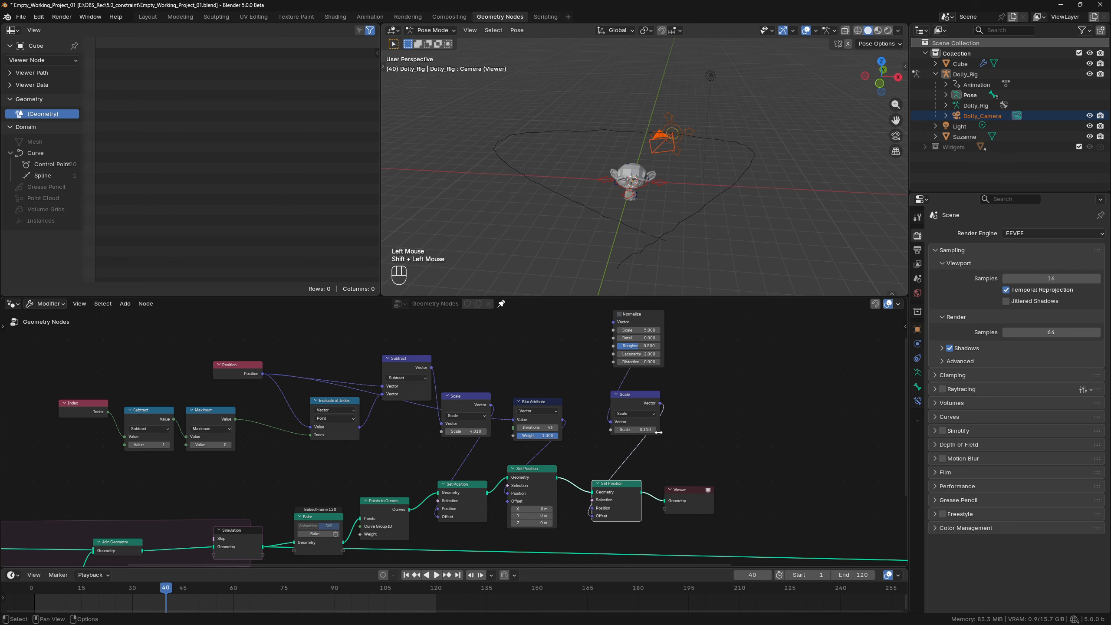
click(649, 331)
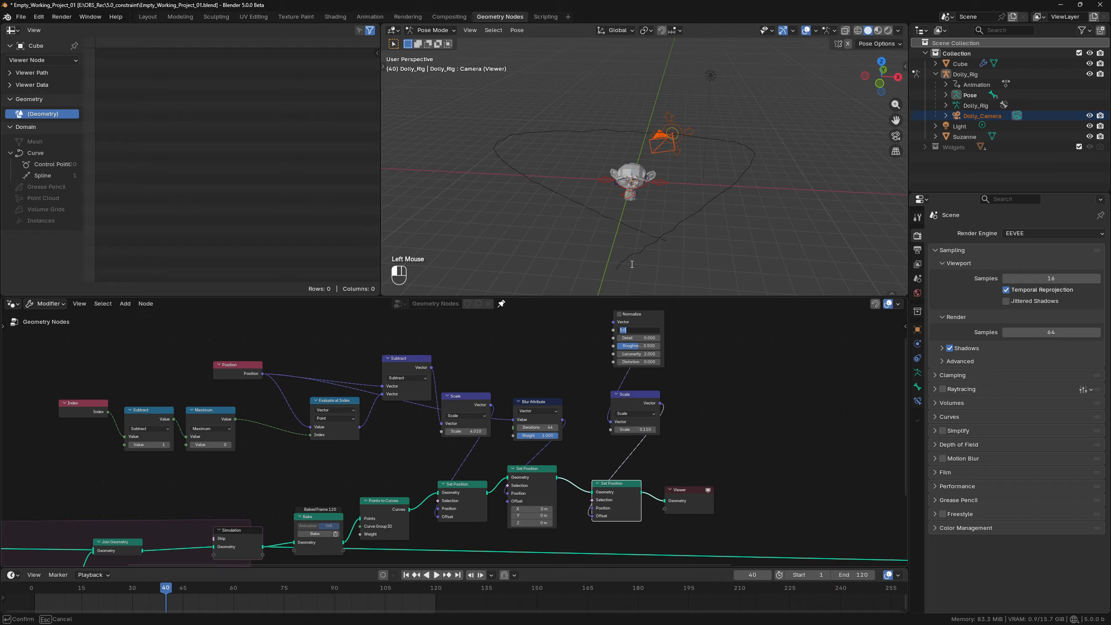
key(BackSpace)
text(2)
key(Return)
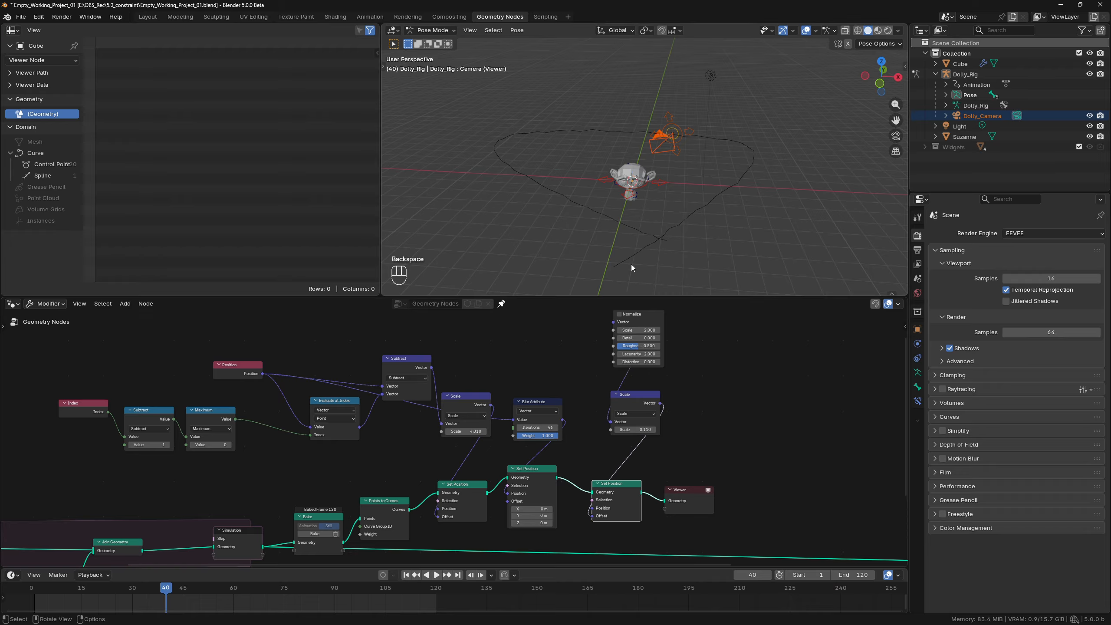
shift+drag(643, 429, 774, 439)
middle_drag(616, 241, 644, 210)
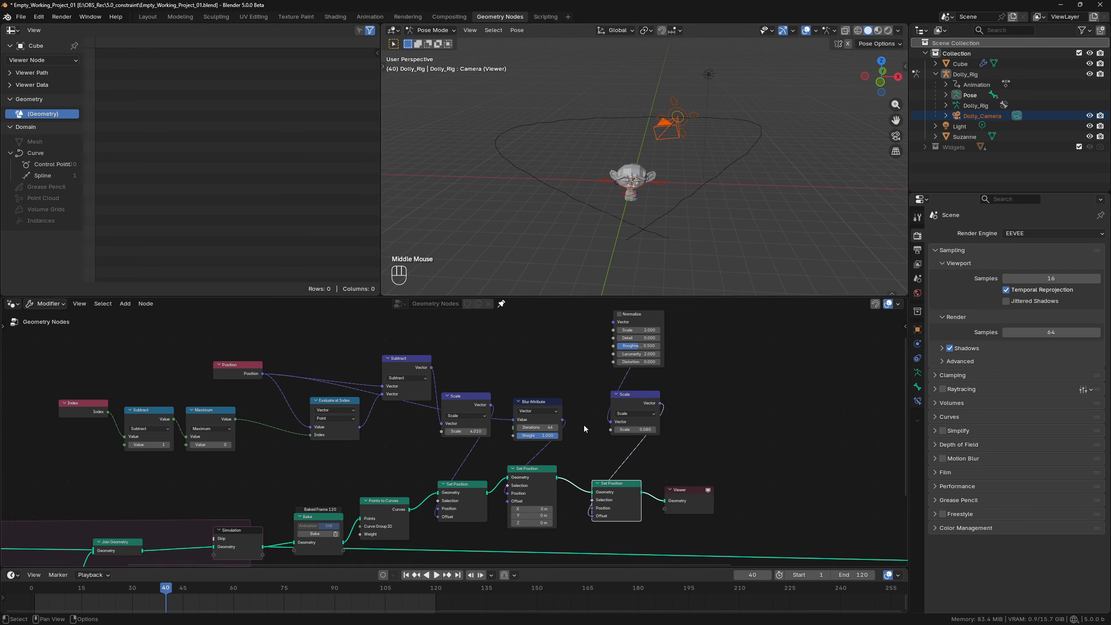
Scrub the animation to frame 65 to compare the camera's motion with the processed path.
drag(151, 587, 249, 578)
scroll(260, 548, down, 4)
middle_drag(260, 548, 406, 429)
scroll(569, 420, up, 3)
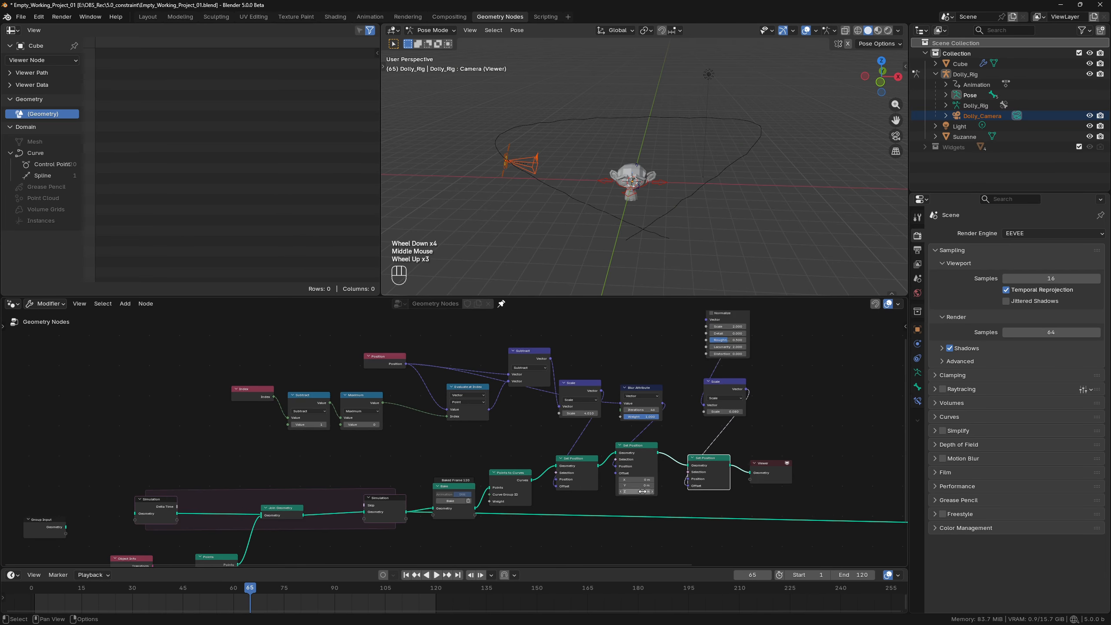
Link the third Set Position's Geometry to the Group Output and delete the Viewer node.
middle_drag(737, 414, 523, 417)
alt+shift+click(523, 418)
click(523, 418)
key(x)
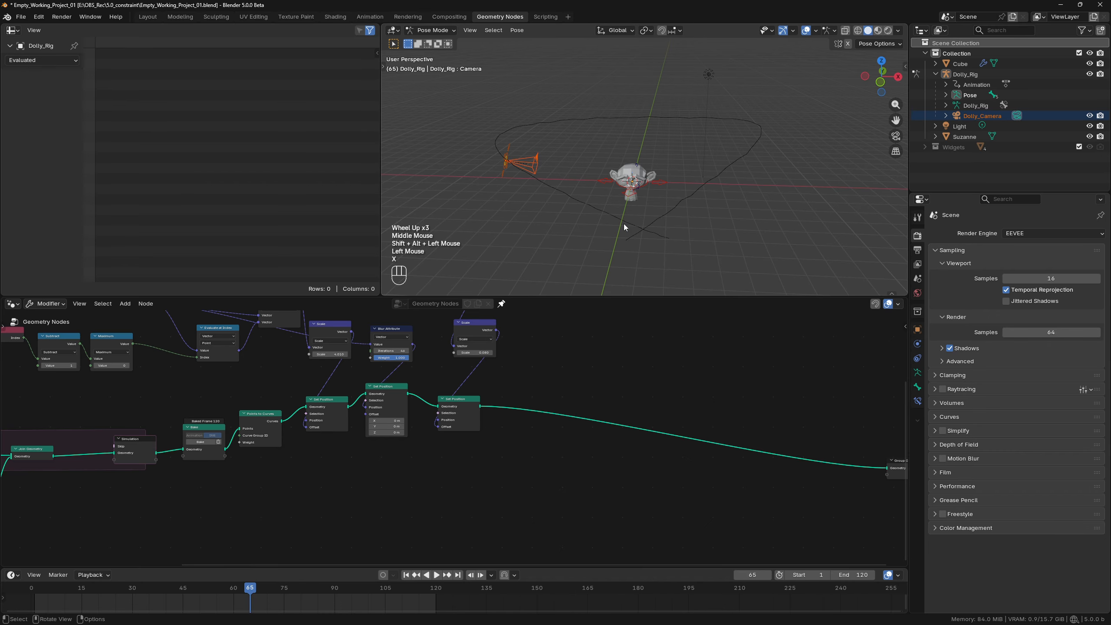
Select the rig's Camera bone in Pose Mode and add a Geometry Attribute bone constraint to it.
scroll(511, 160, up, 1)
click(437, 177)
key(Tab)
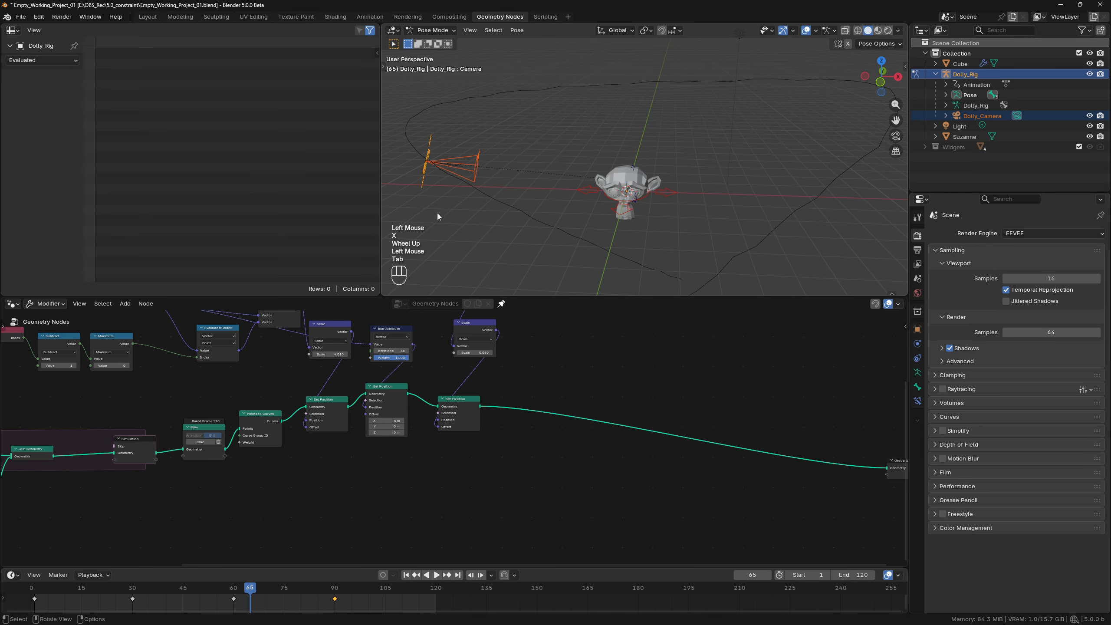
click(429, 148)
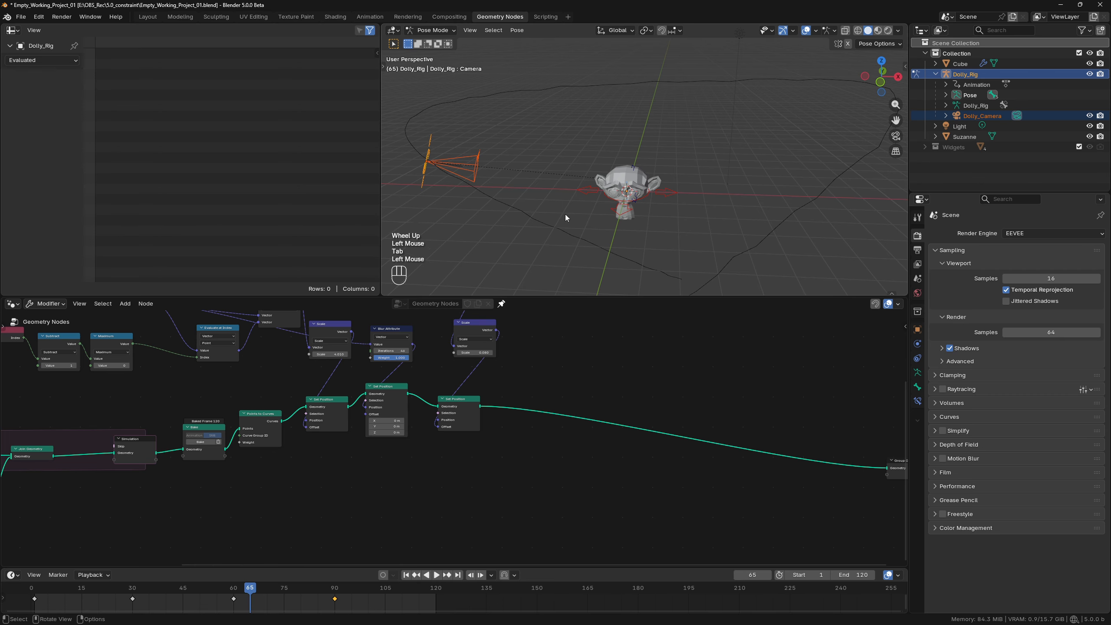
click(918, 400)
click(962, 233)
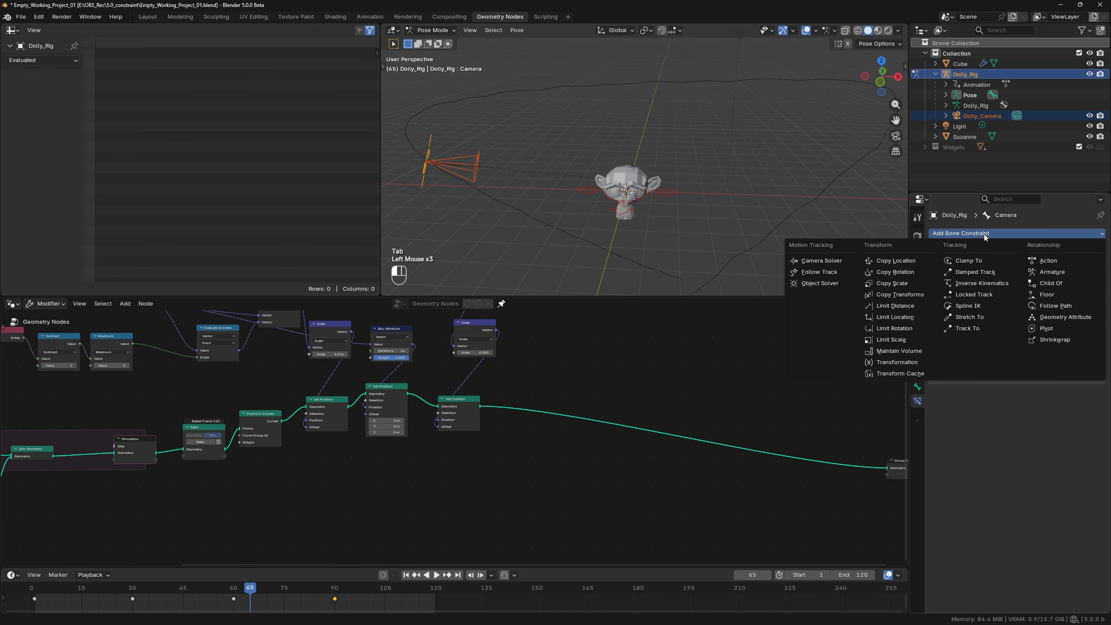
click(1063, 318)
scroll(687, 165, down, 2)
scroll(687, 165, up, 2)
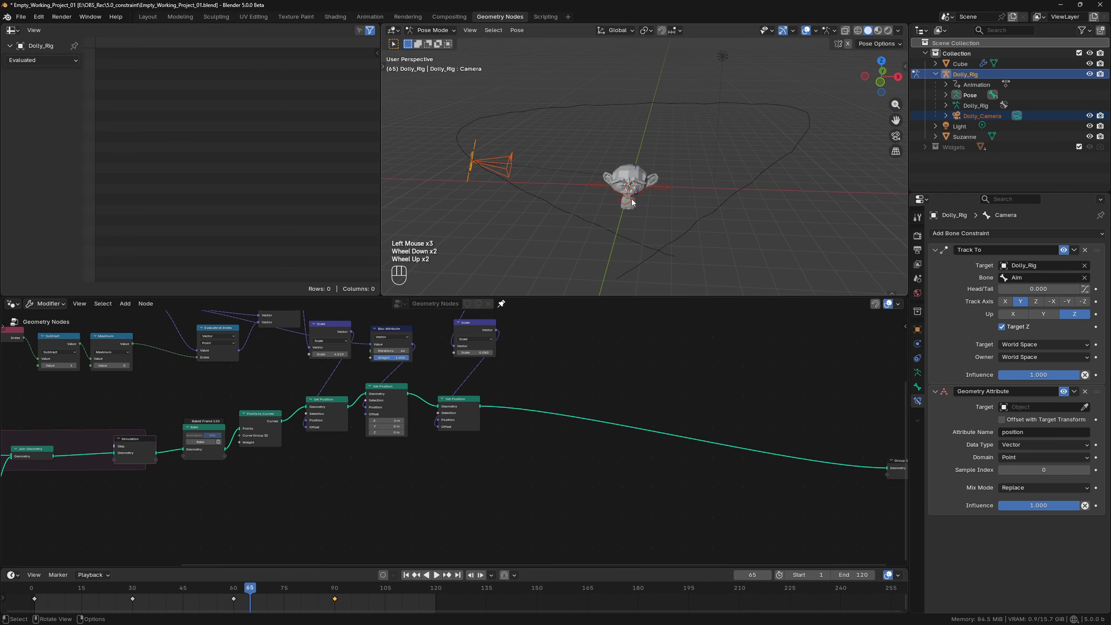
Move the Geometry Attribute constraint above Track To and set its target to Cube.
click(1091, 250)
drag(1089, 265, 1090, 246)
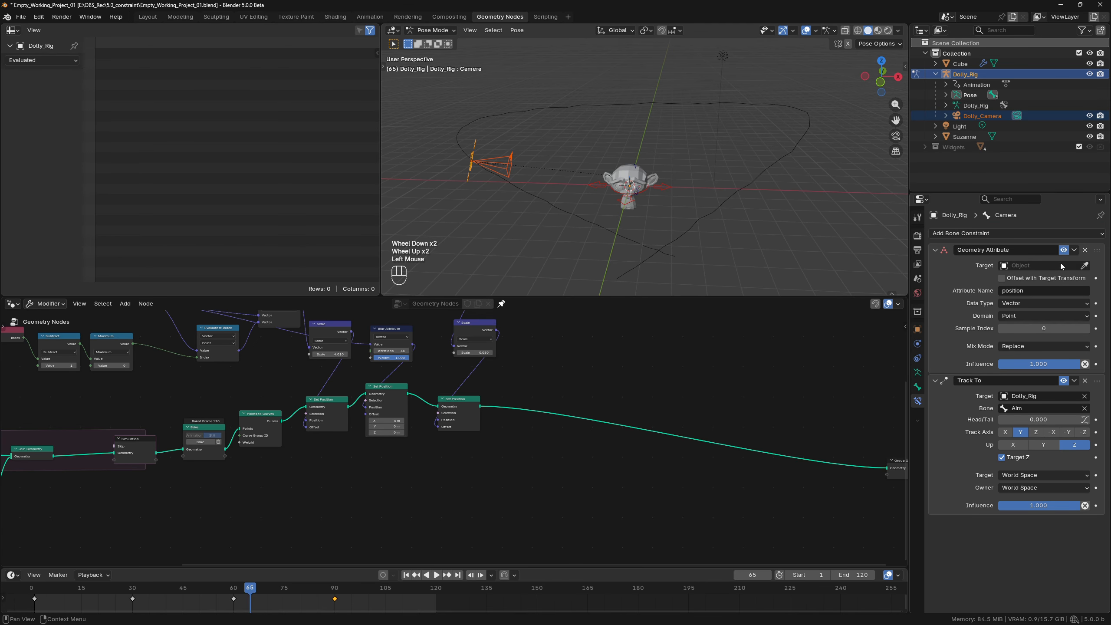
click(1026, 263)
click(1019, 282)
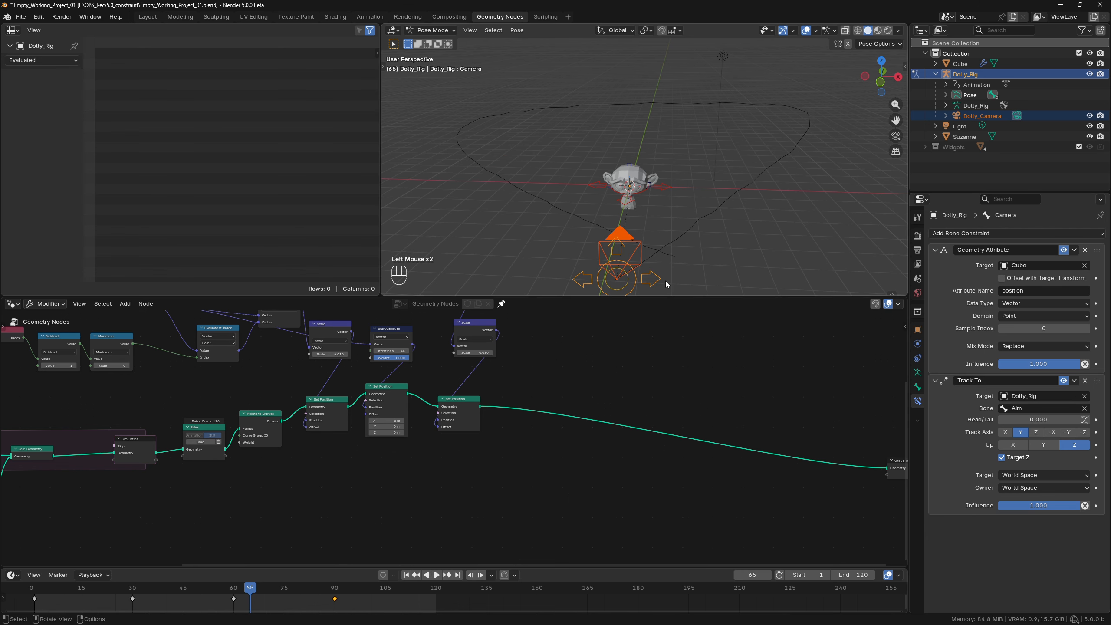
Examine the constrained camera and the node tree from other views, and scrub the animation to frame 75.
middle_drag(621, 229, 538, 225)
scroll(650, 227, down, 2)
scroll(496, 507, down, 2)
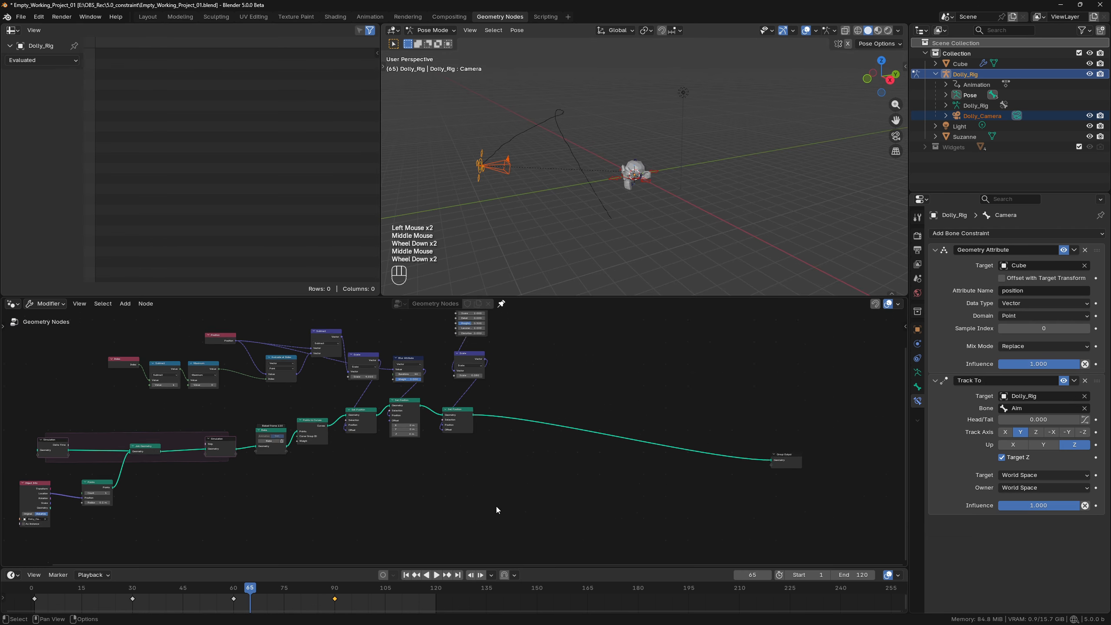
scroll(414, 509, up, 2)
middle_drag(414, 509, 634, 410)
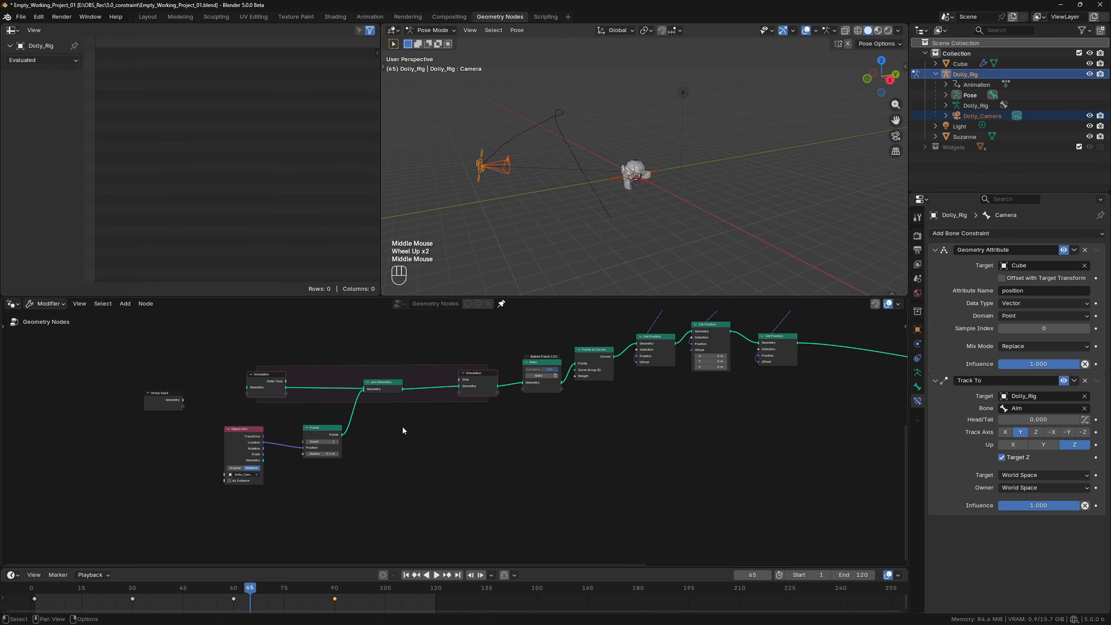
drag(256, 587, 183, 586)
drag(339, 574, 284, 578)
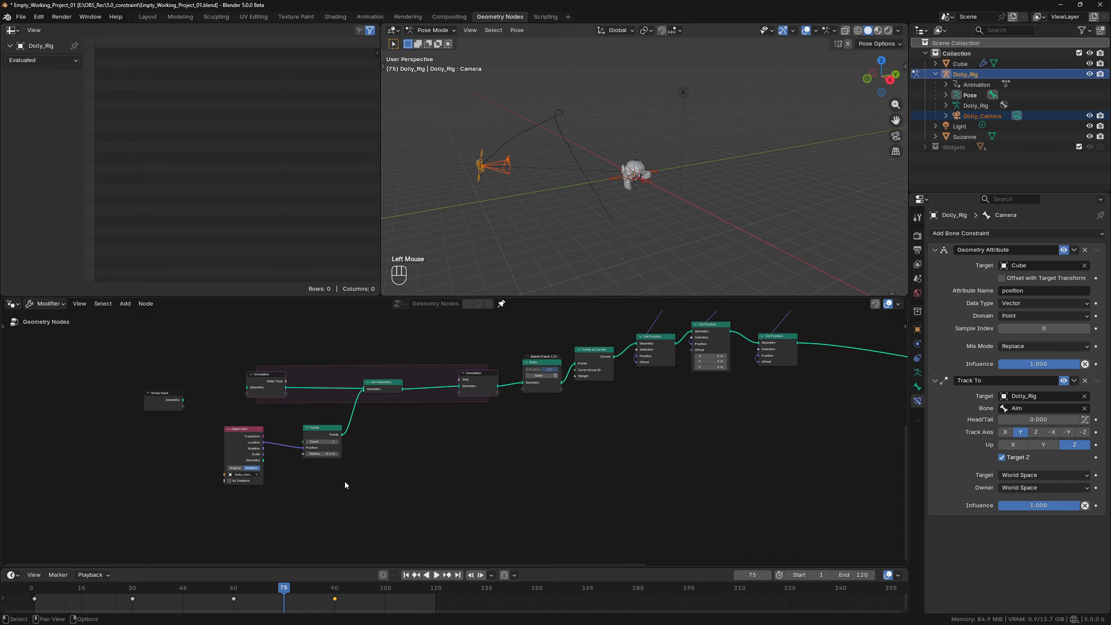
Add an Object input node beside the Object Info node and link it to its Object input.
key(shift+a)
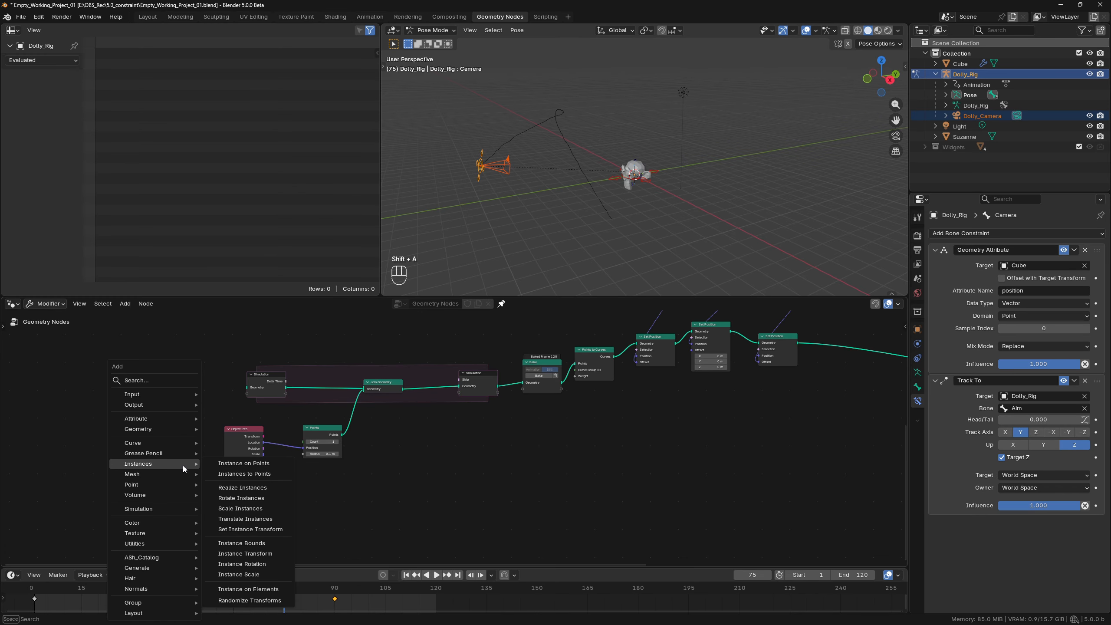
text(ob)
click(254, 487)
click(182, 473)
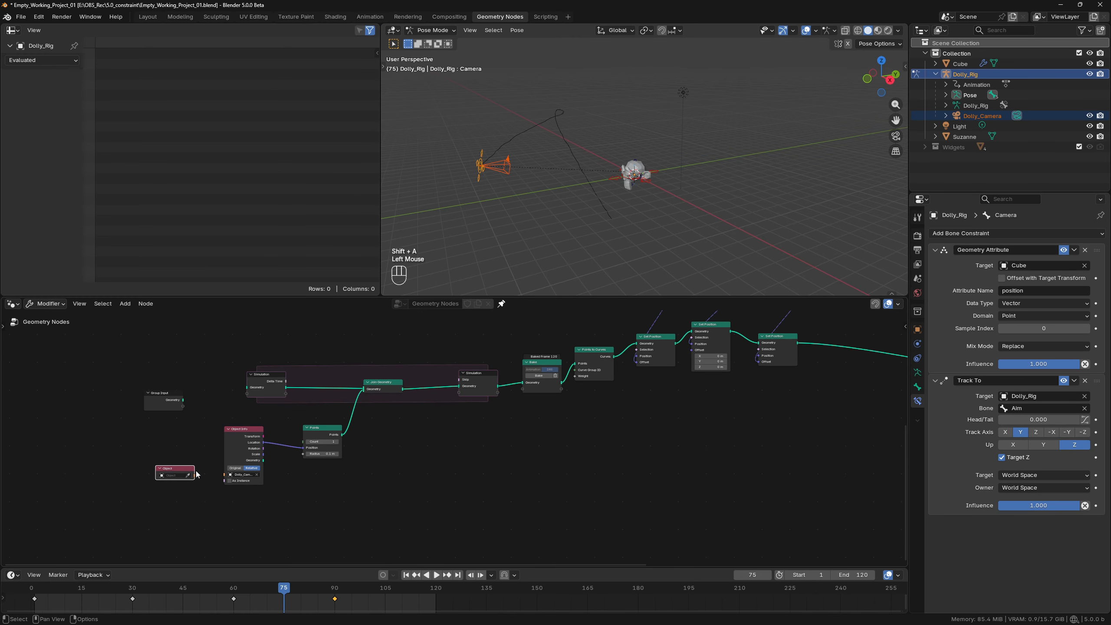
drag(193, 476, 222, 476)
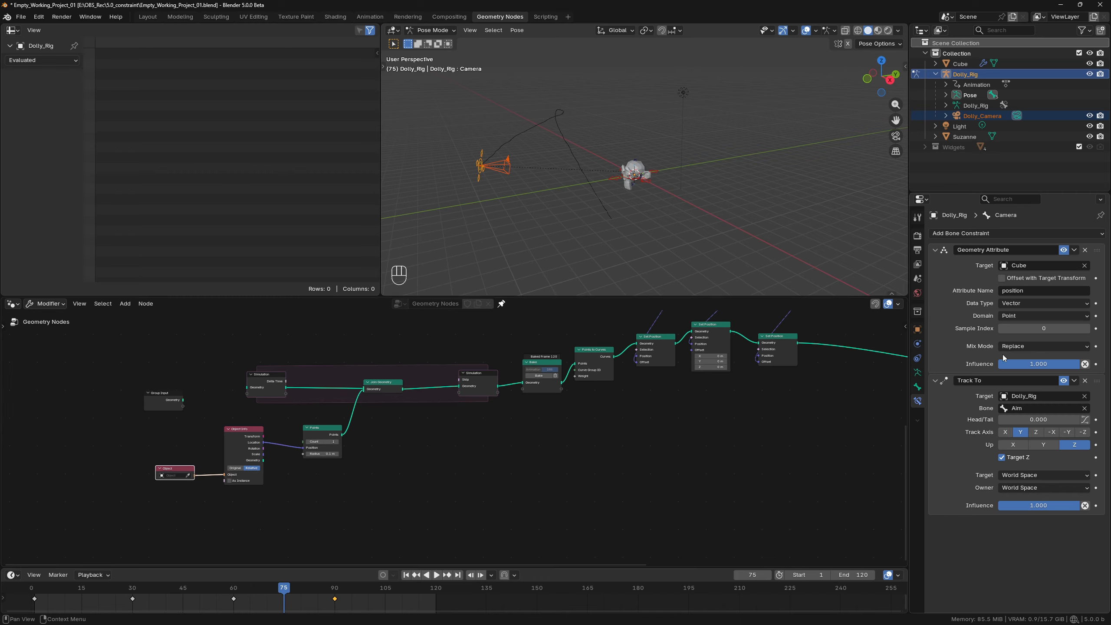
Drive the Geometry Attribute constraint's Sample Index with the expression #frame.
click(1042, 329)
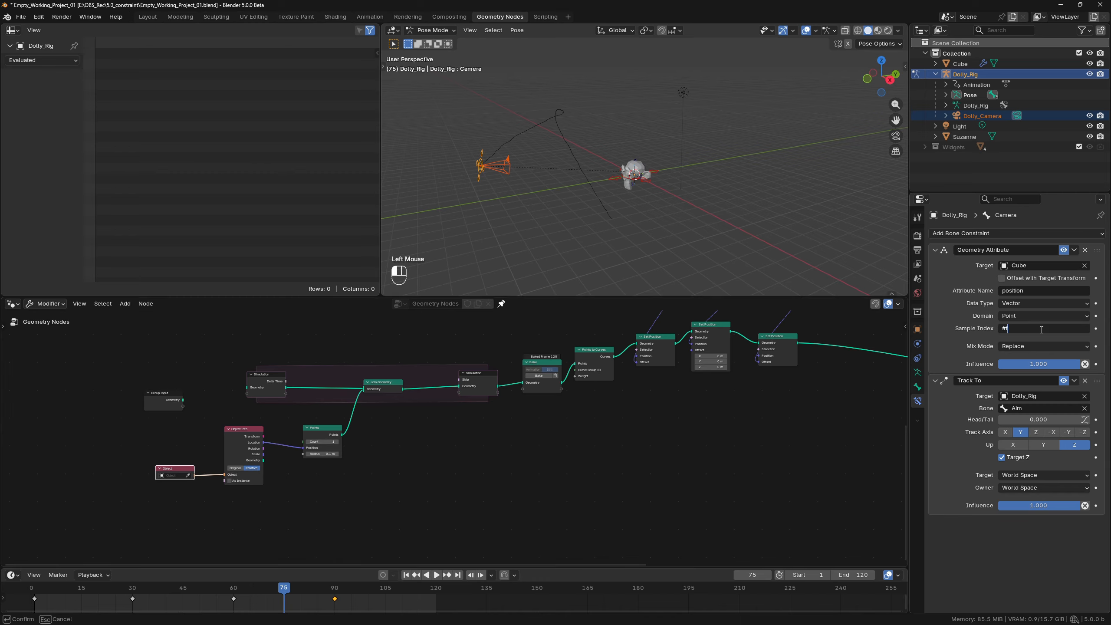
text(#frame)
key(Return)
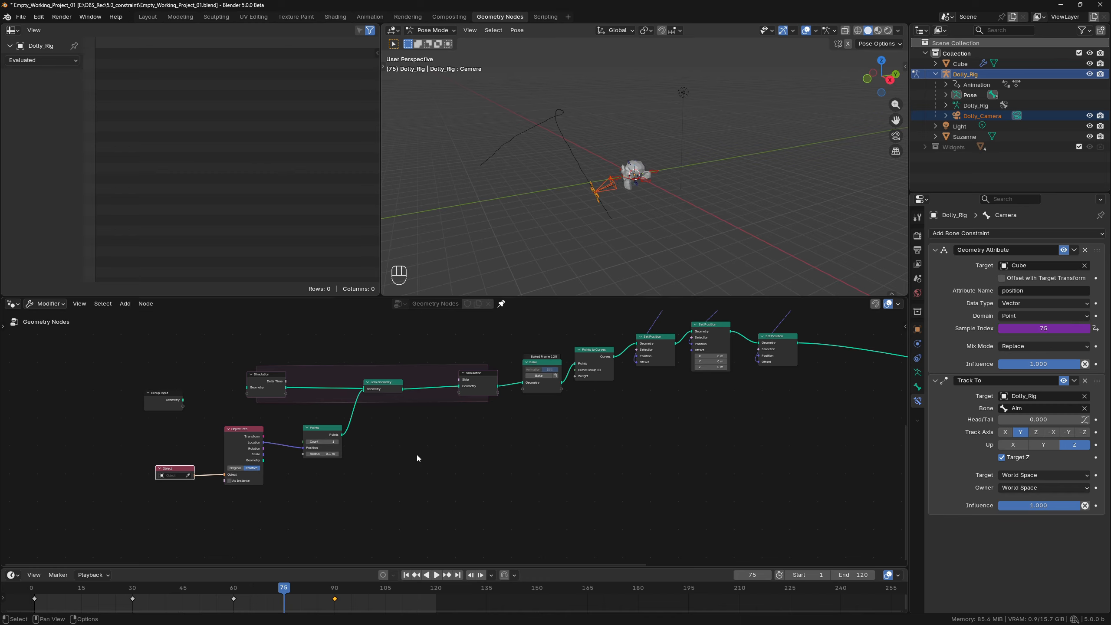
Play the animation in the perspective view and through the camera to check its motion along the processed path.
key(space)
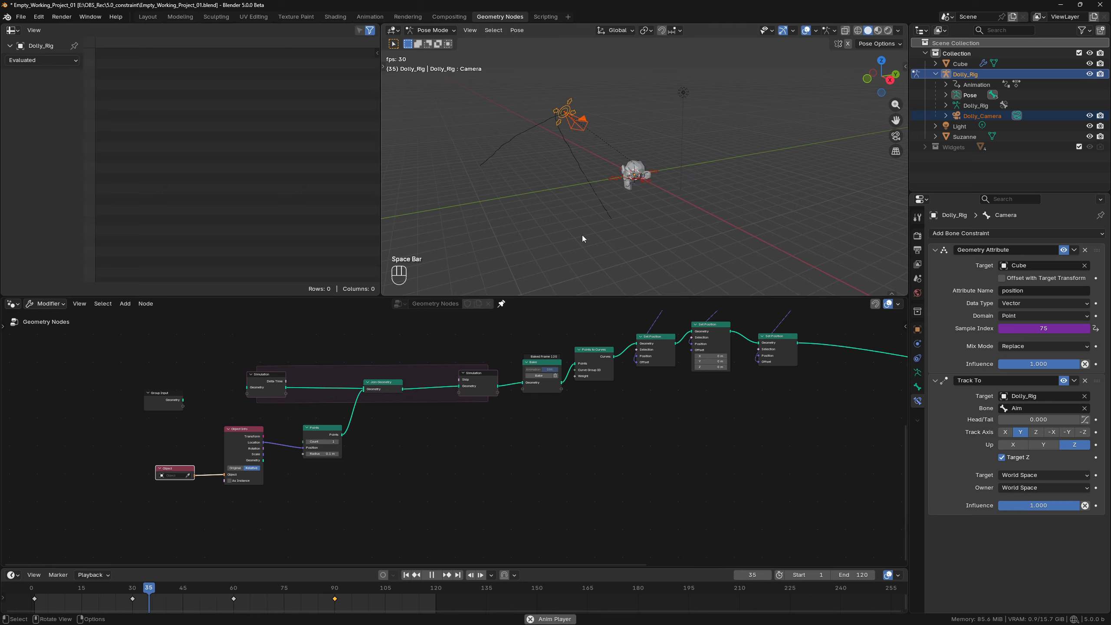
key(space)
key(KP_0)
key(space)
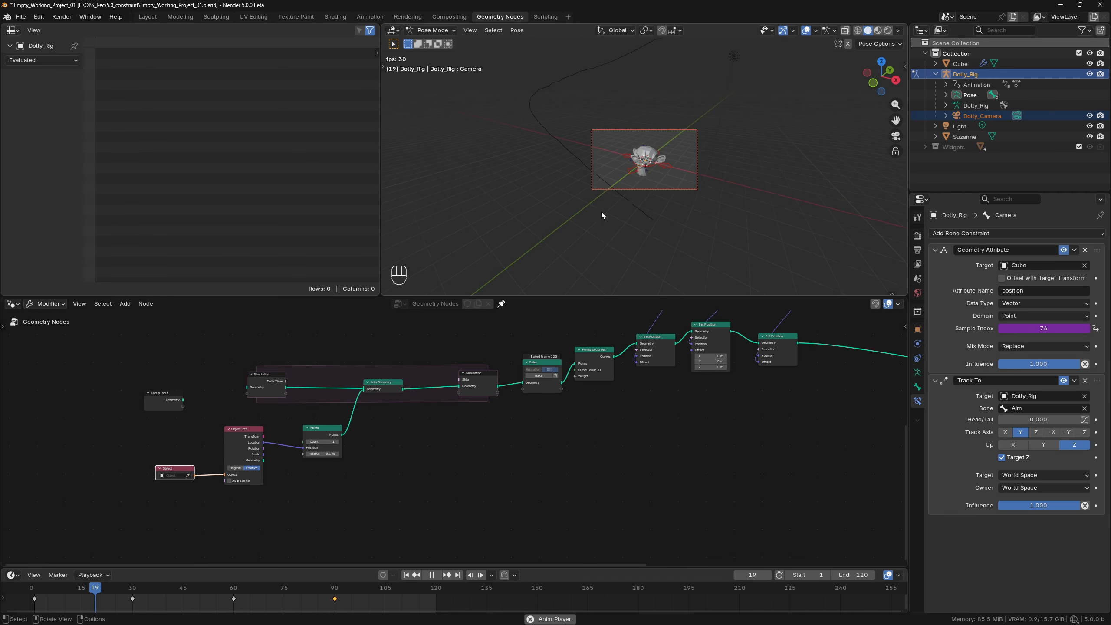
key(space)
middle_drag(700, 333, 657, 409)
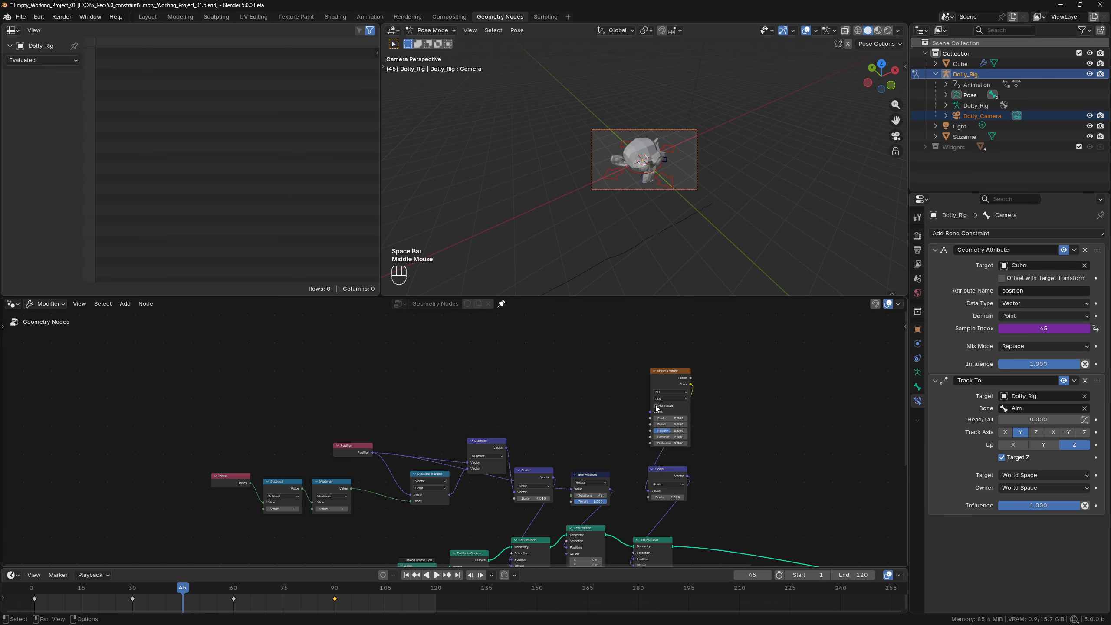
key(c)
right_click(614, 258)
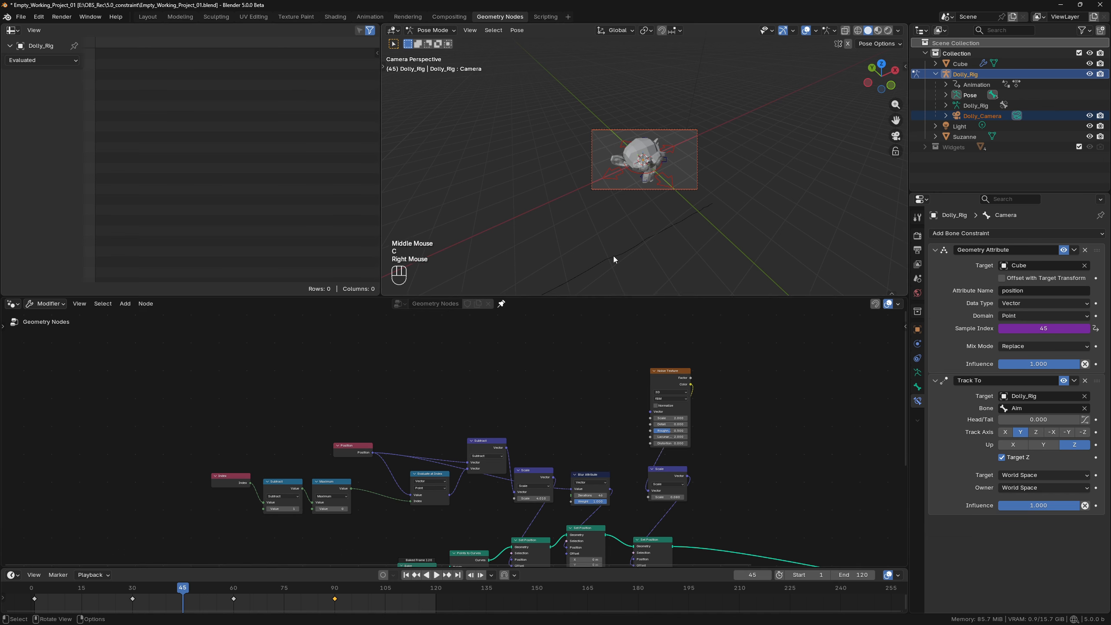
key(space)
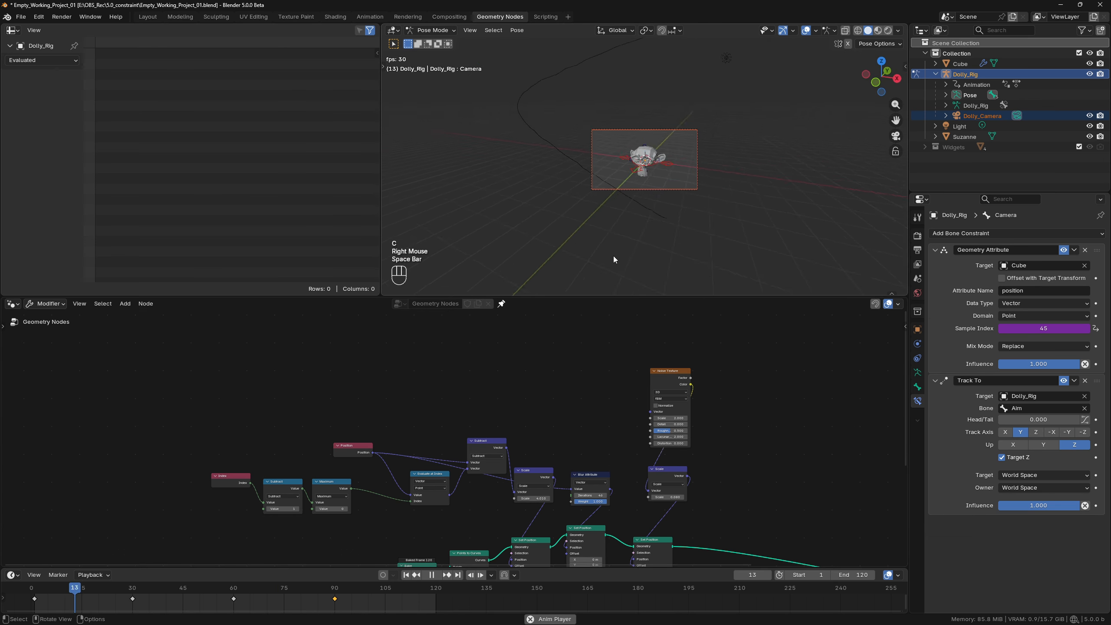
key(space)
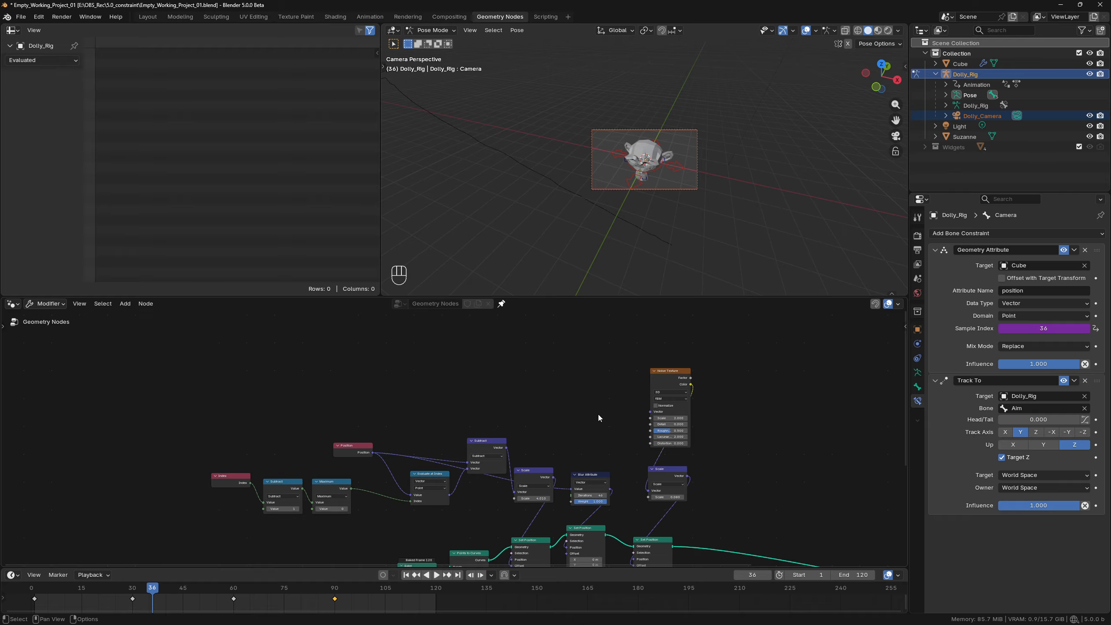
key(space)
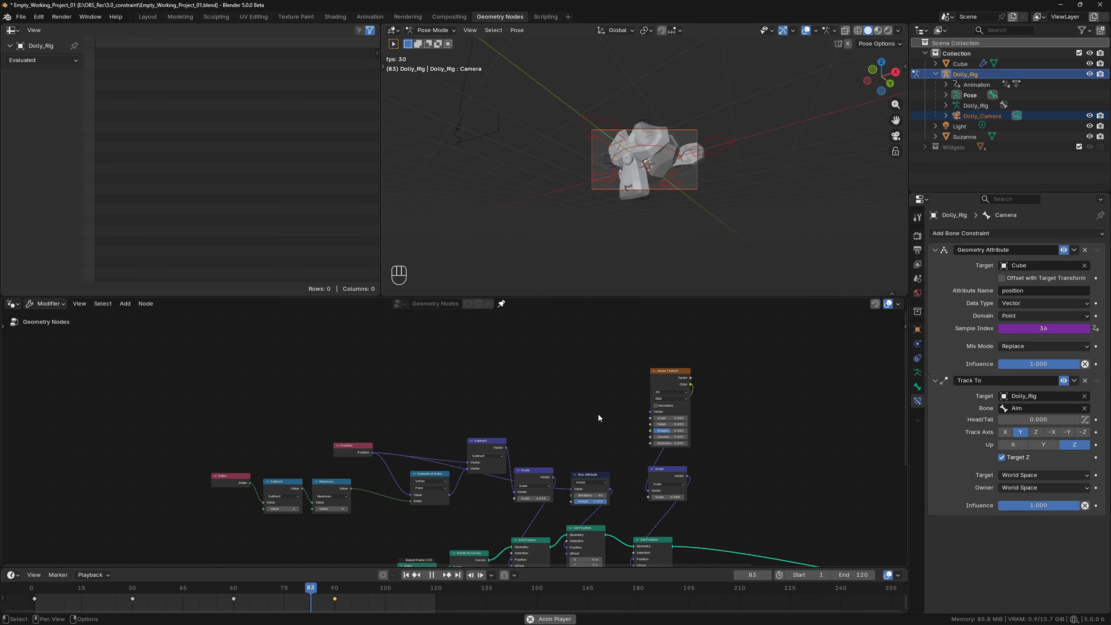
key(space)
Increase the factor of the Scale node below the Noise Texture to about 0.24 and play the shaken camera motion.
scroll(718, 529, up, 2)
shift+drag(722, 512, 742, 512)
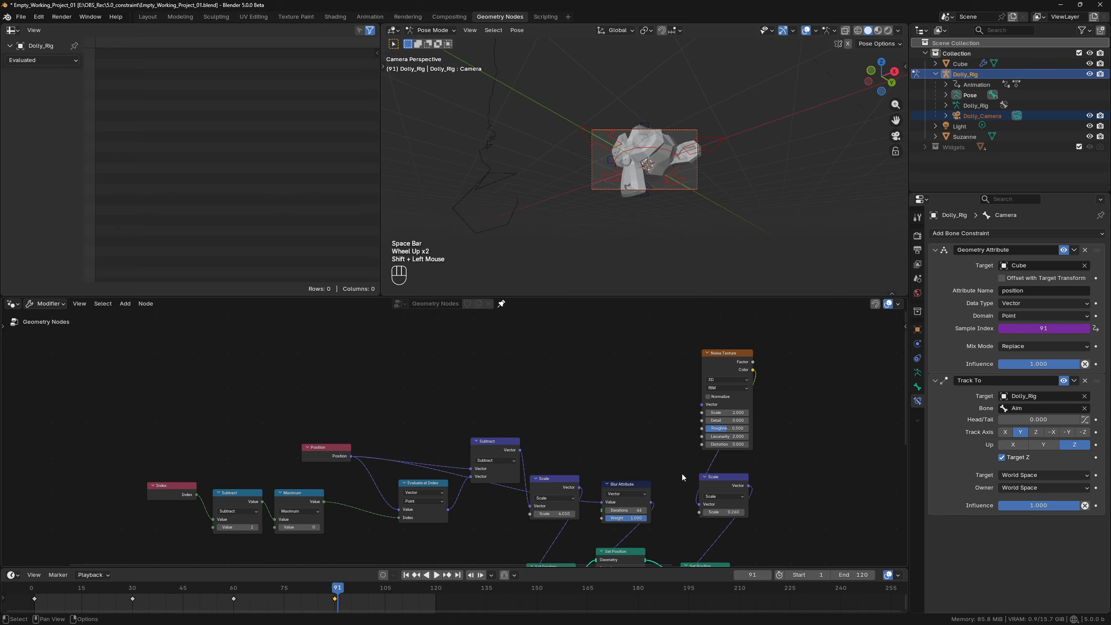
key(space)
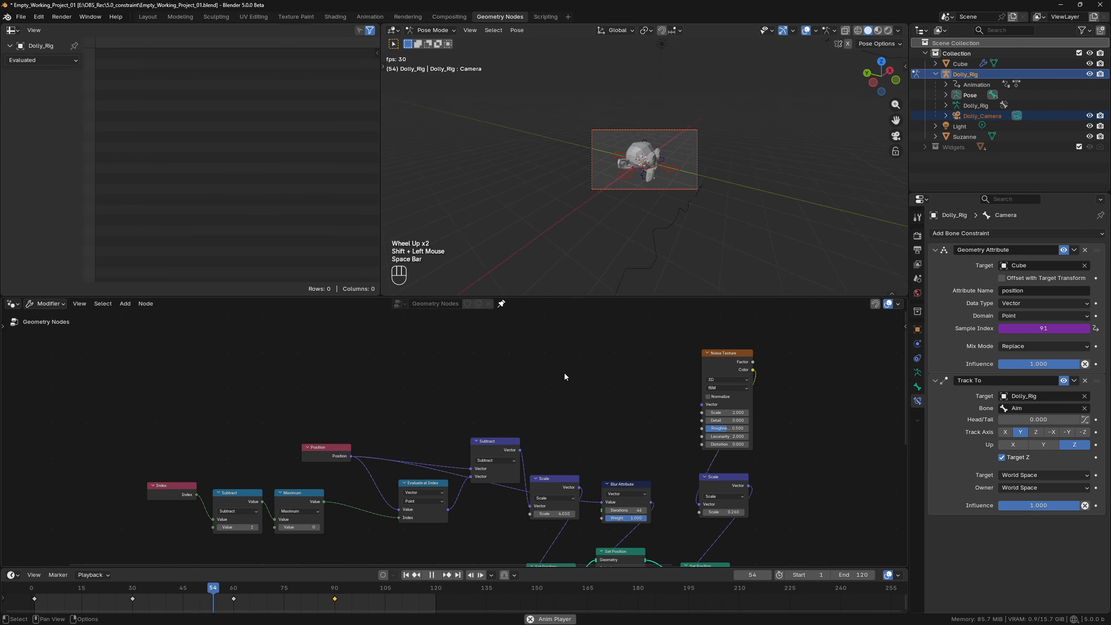
key(space)
Leave the camera view and replay the animation to inspect the camera moving along the noisy curve.
scroll(689, 175, up, 1)
scroll(657, 193, down, 2)
middle_drag(689, 175, 680, 264)
key(space)
key(space)
key(space)
key(space)
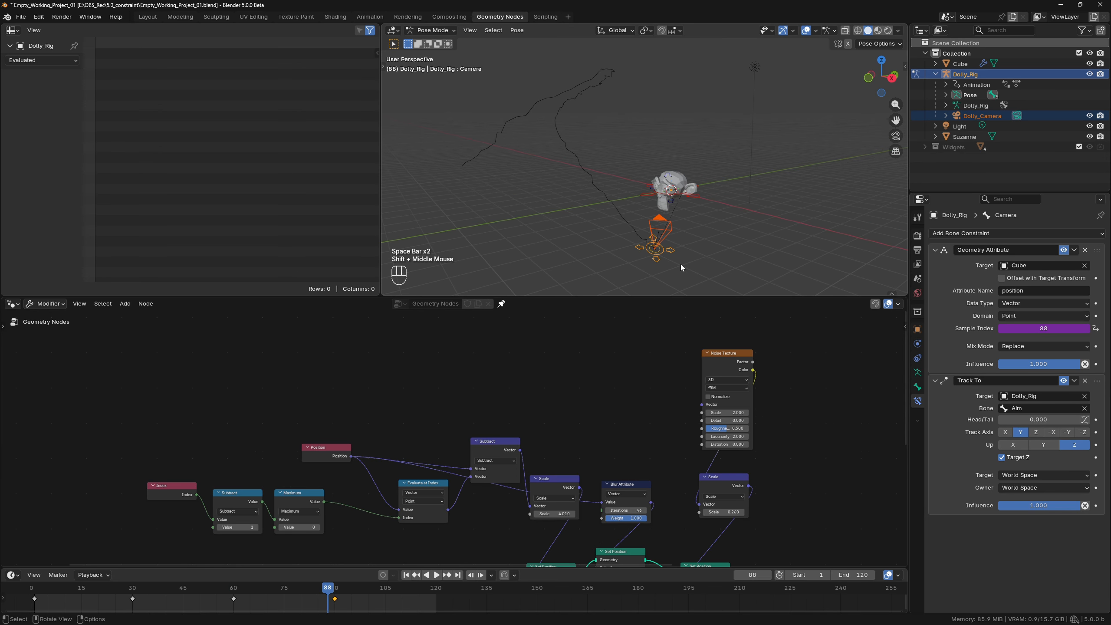